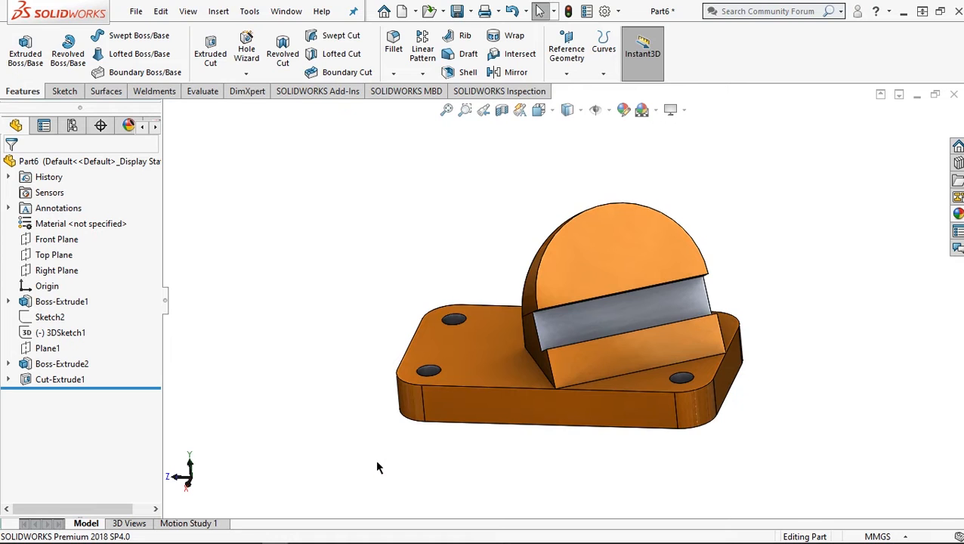
key("ctrl+7")
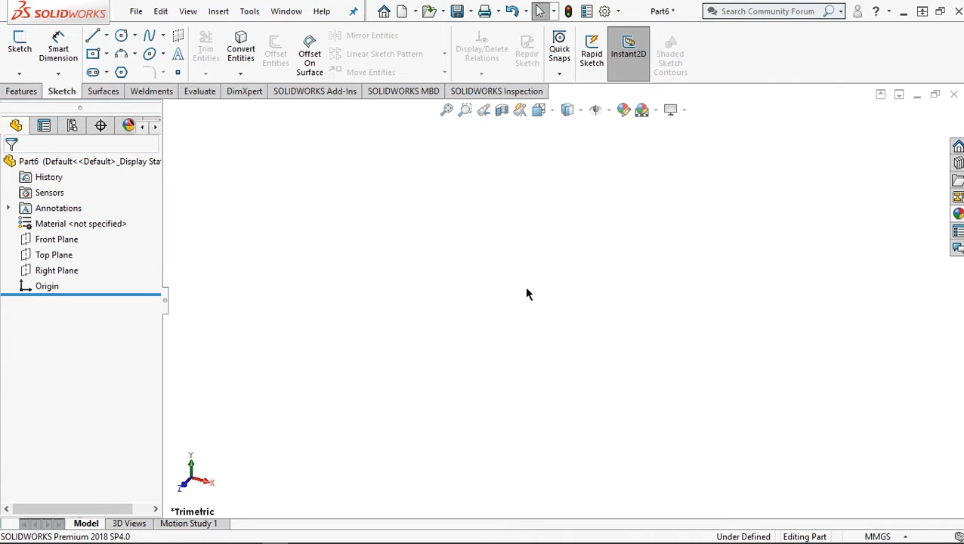
- Sketch a center rectangle about 85 mm wide and 132 mm high on the Top Plane, centred on the origin
left_click(59, 255)
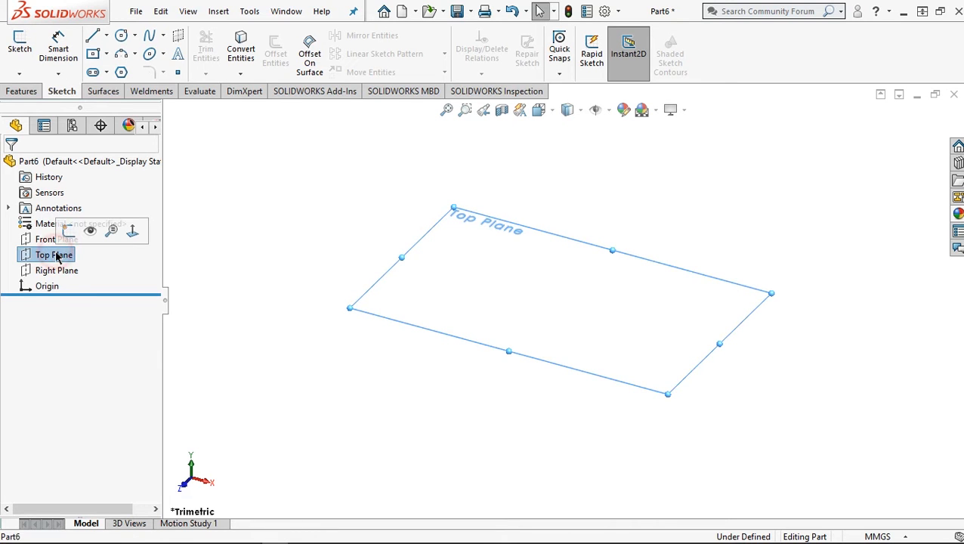
left_click(133, 232)
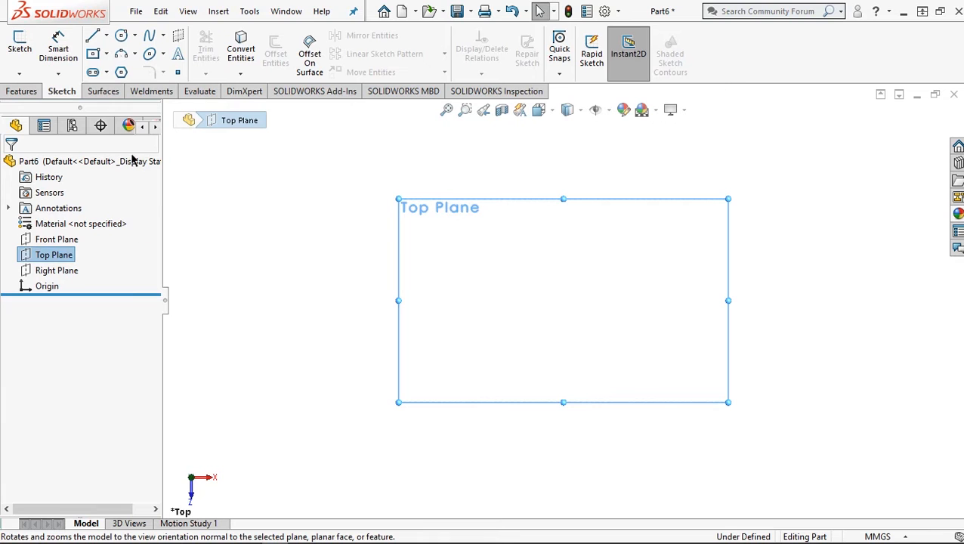
left_click(106, 56)
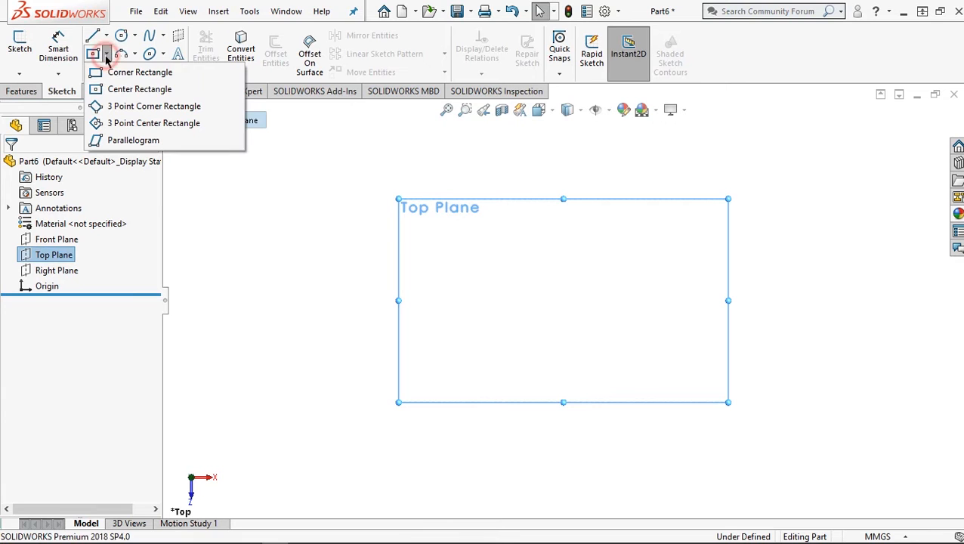
left_click(149, 91)
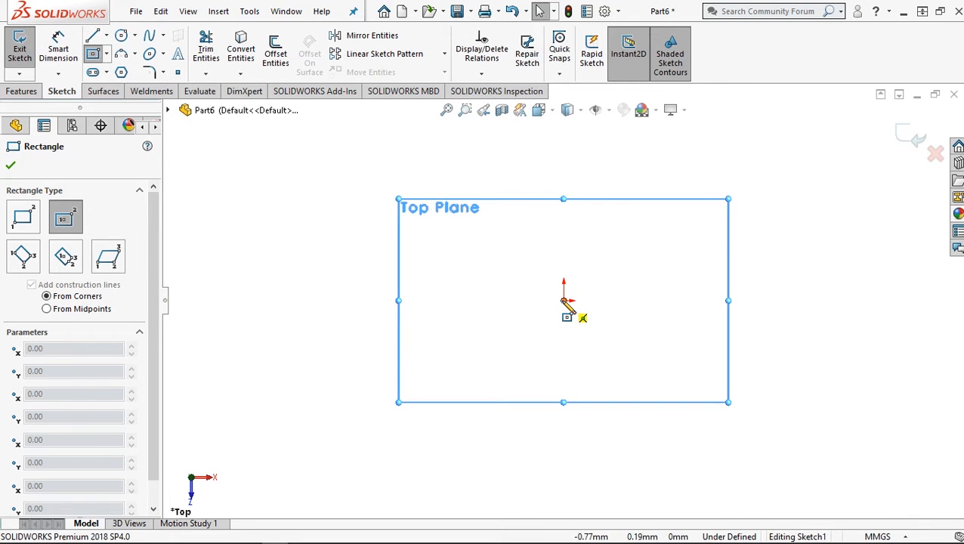
left_click(564, 301)
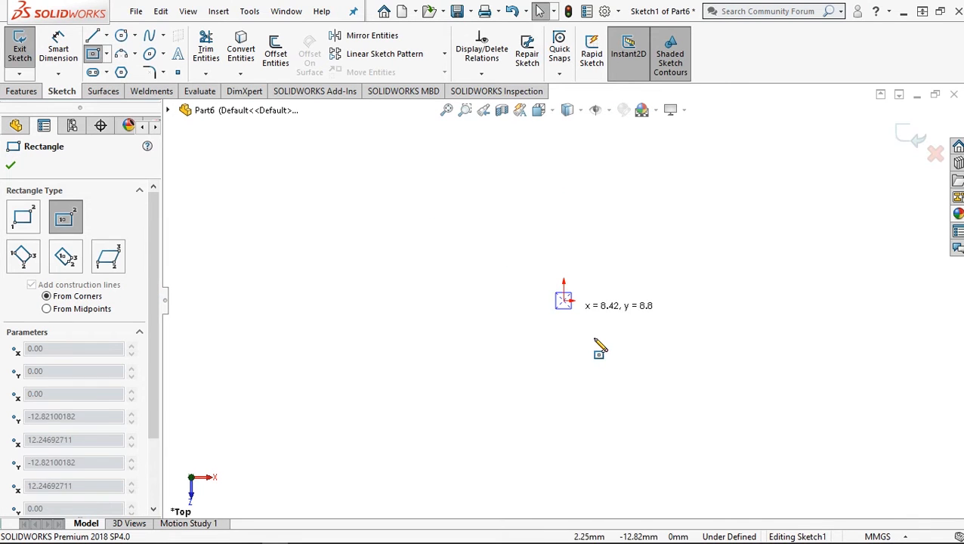
left_click(642, 422)
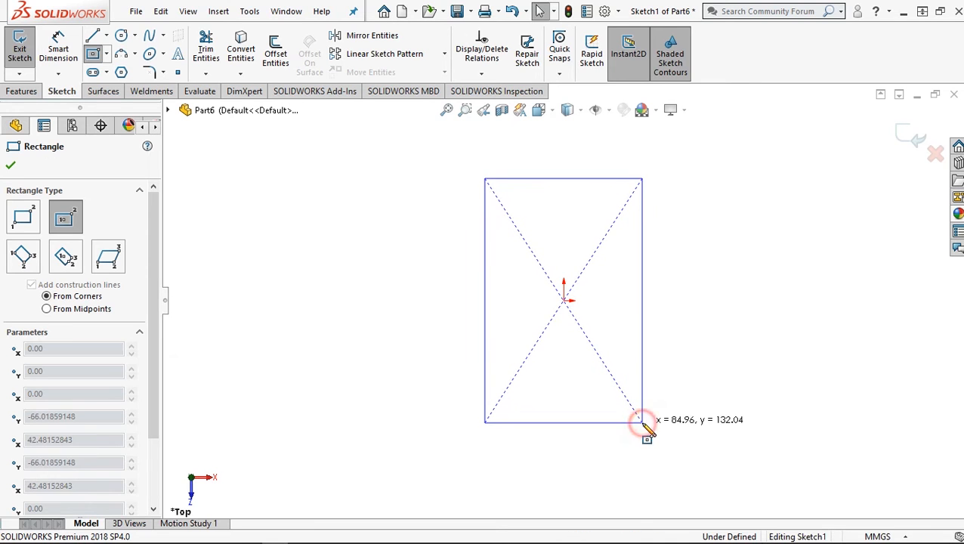
- Dimension the rectangle's bottom edge and set its width to 44 mm
left_click(58, 47)
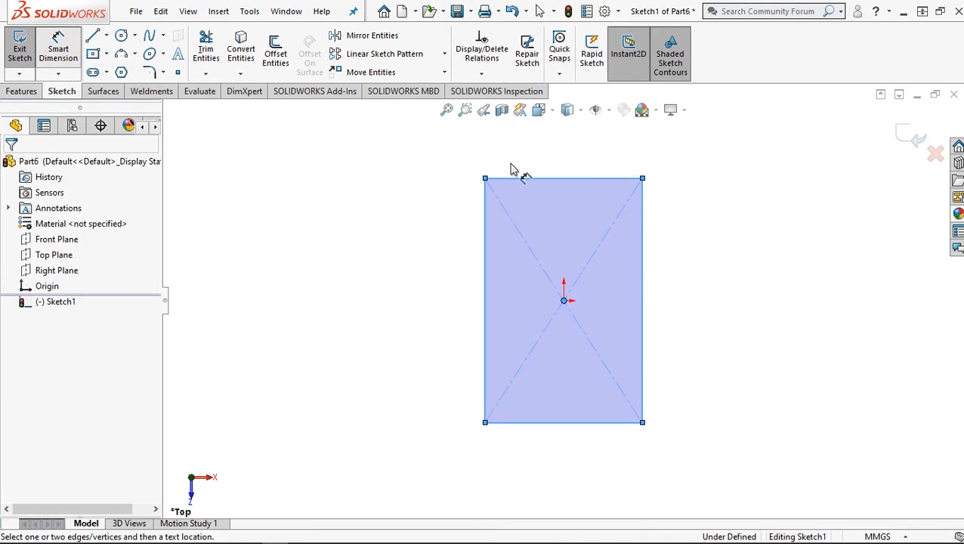
left_click(580, 473)
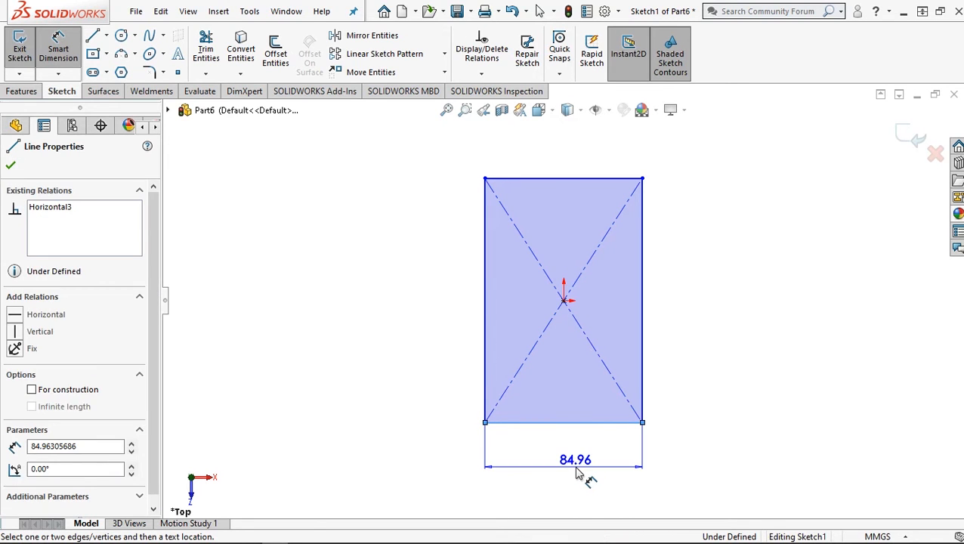
left_click(577, 472)
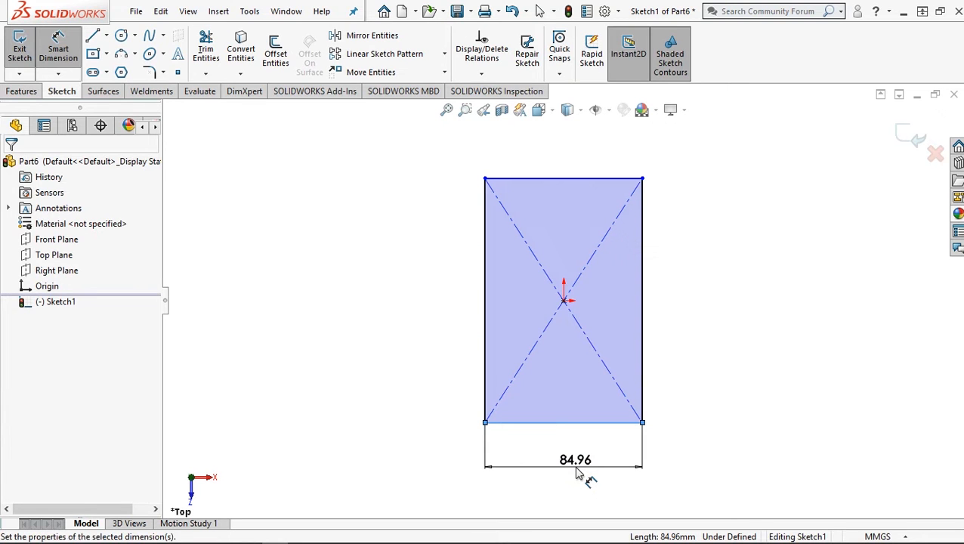
left_click(576, 471)
double_click(579, 473)
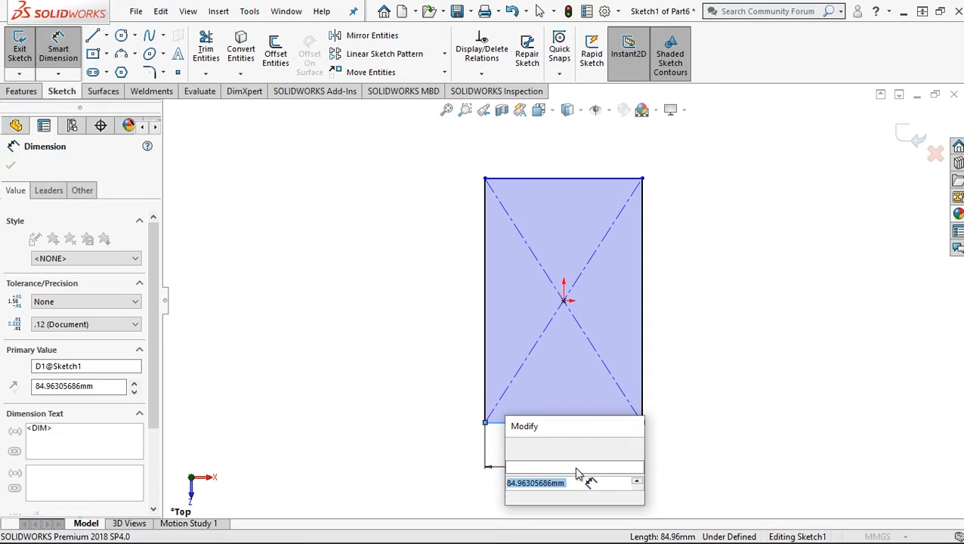
left_click(568, 483)
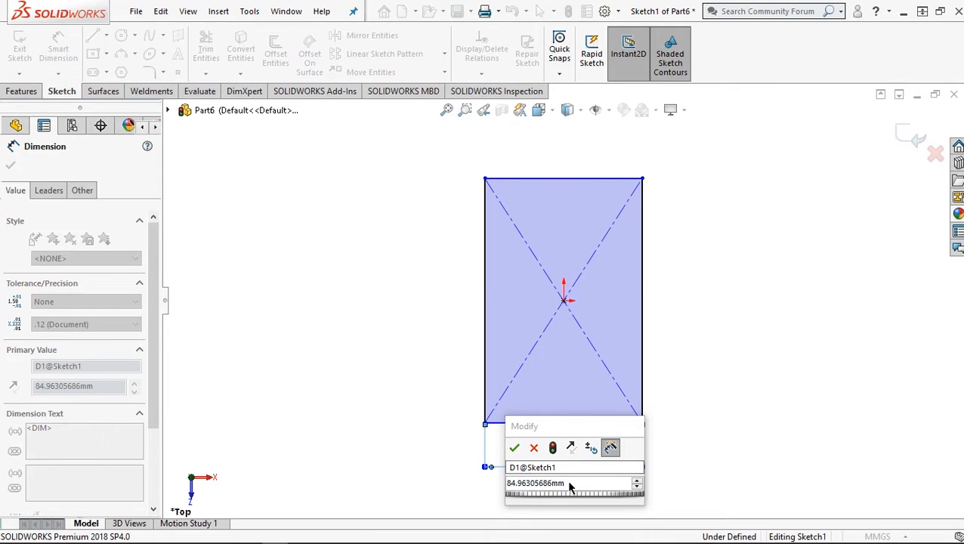
double_click(568, 484)
type("44")
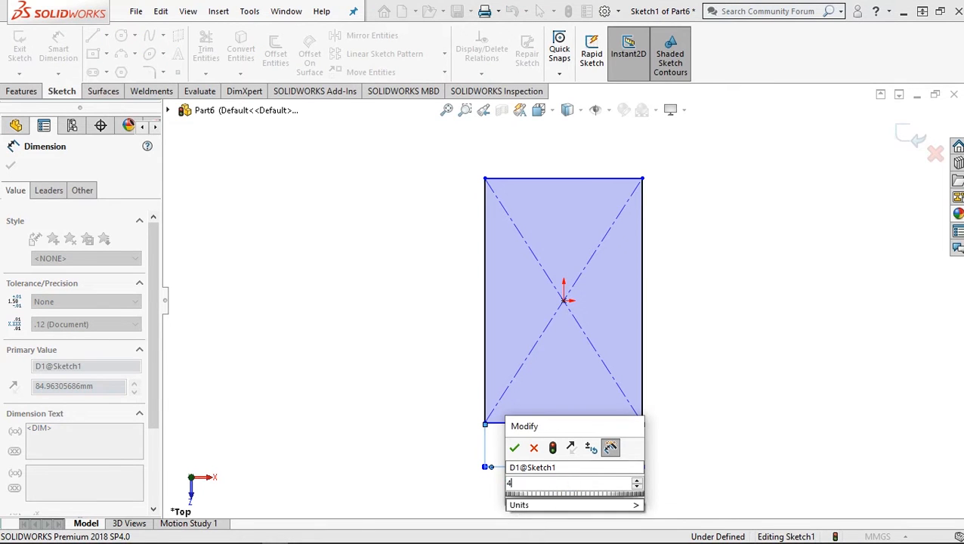
left_click(514, 449)
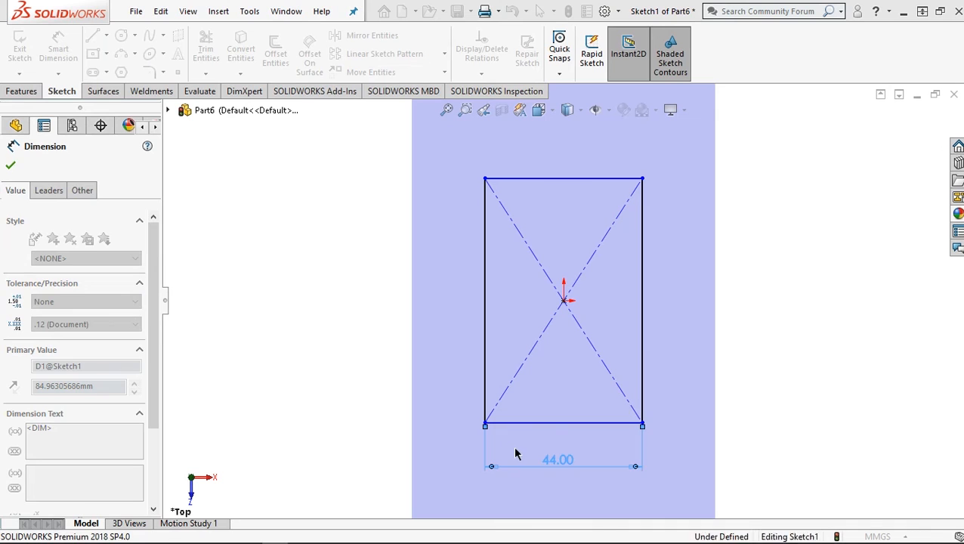
- Dimension the rectangle's right edge and set its height to 80 mm
left_click(644, 277)
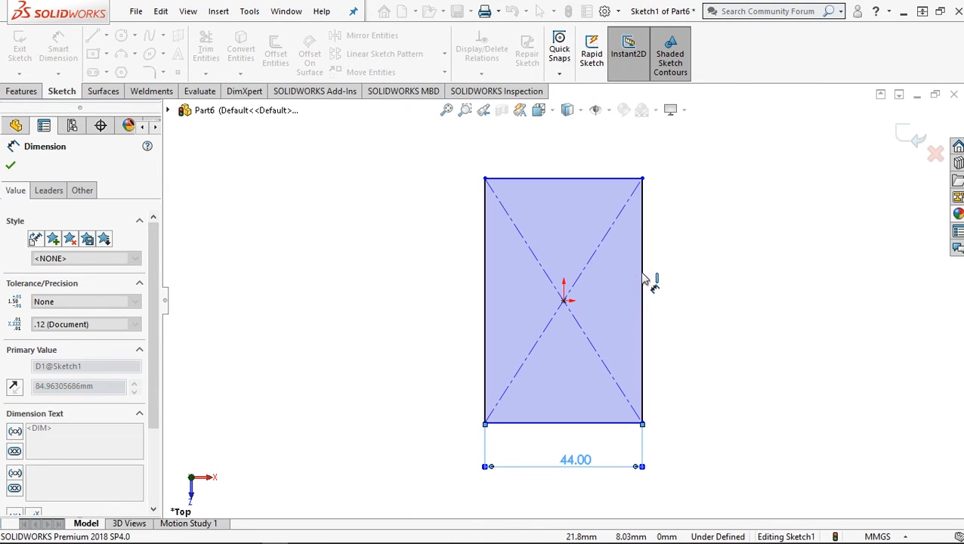
left_click(674, 286)
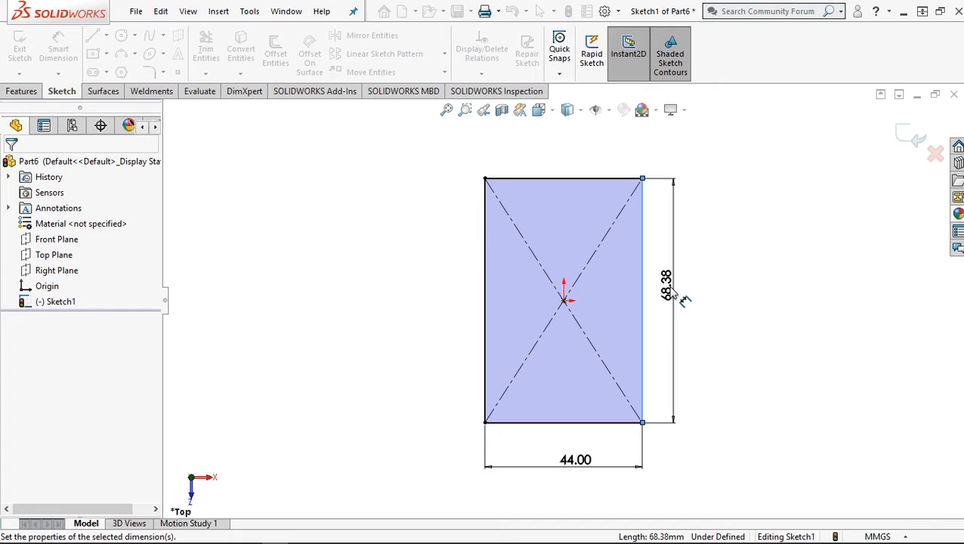
double_click(684, 301)
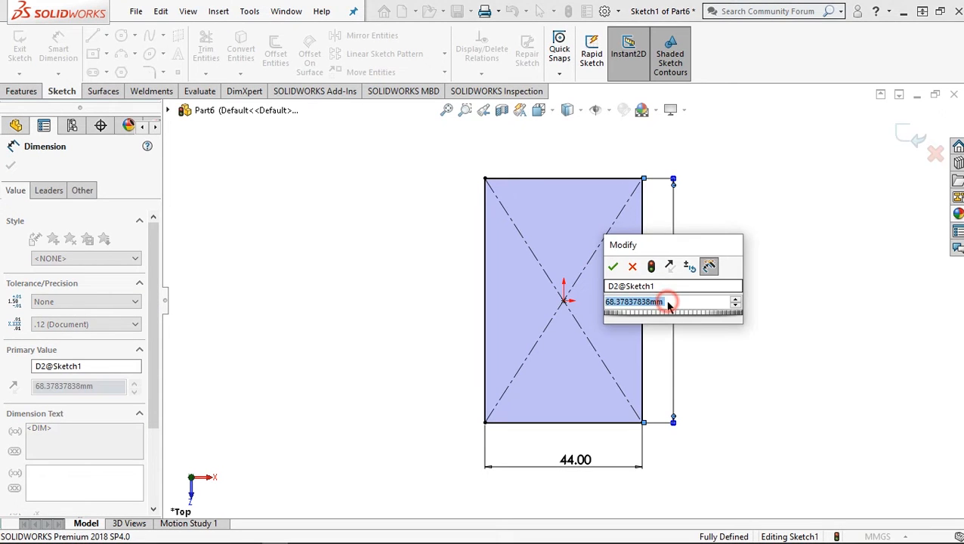
type("80")
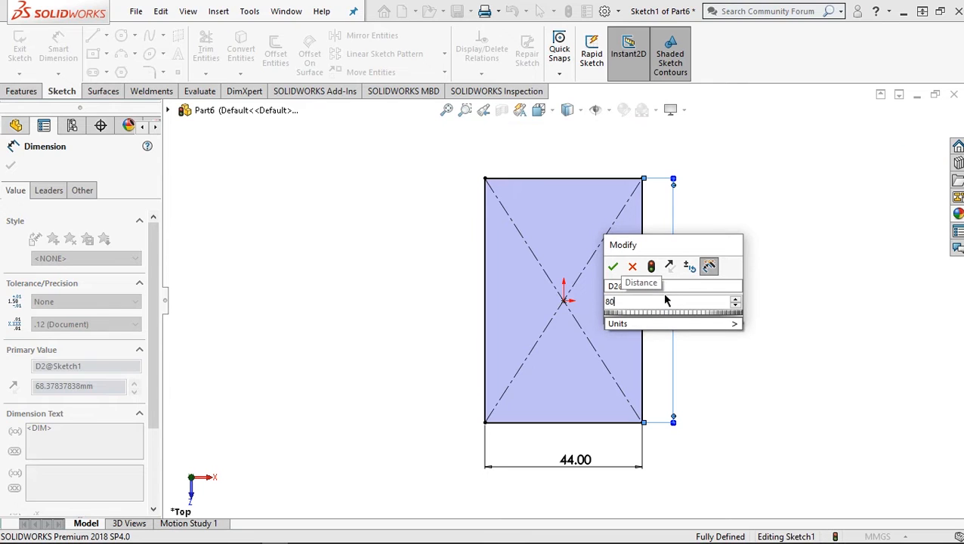
left_click(613, 266)
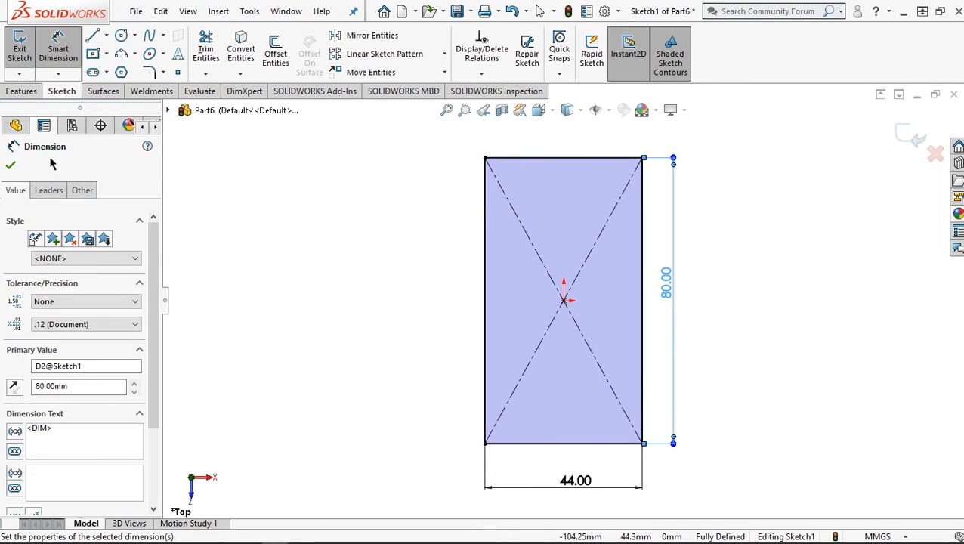
left_click(12, 167)
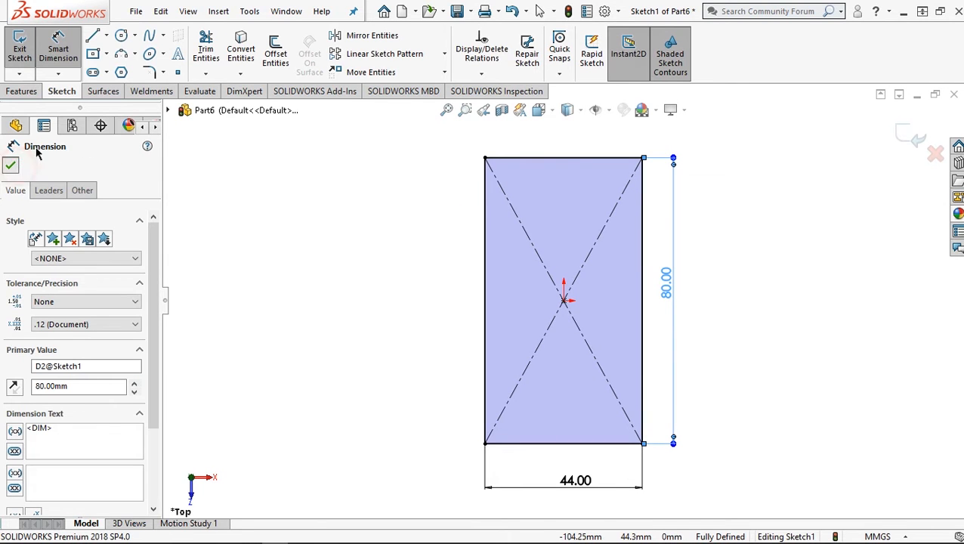
- Draw a vertical construction midpoint line centred on the origin, extending past the rectangle's top and bottom edges
left_click(107, 36)
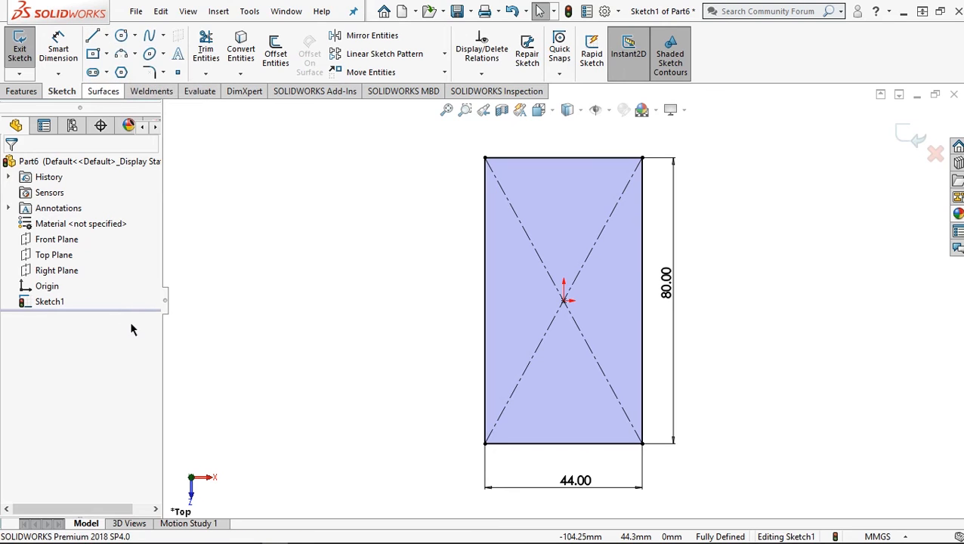
key("l")
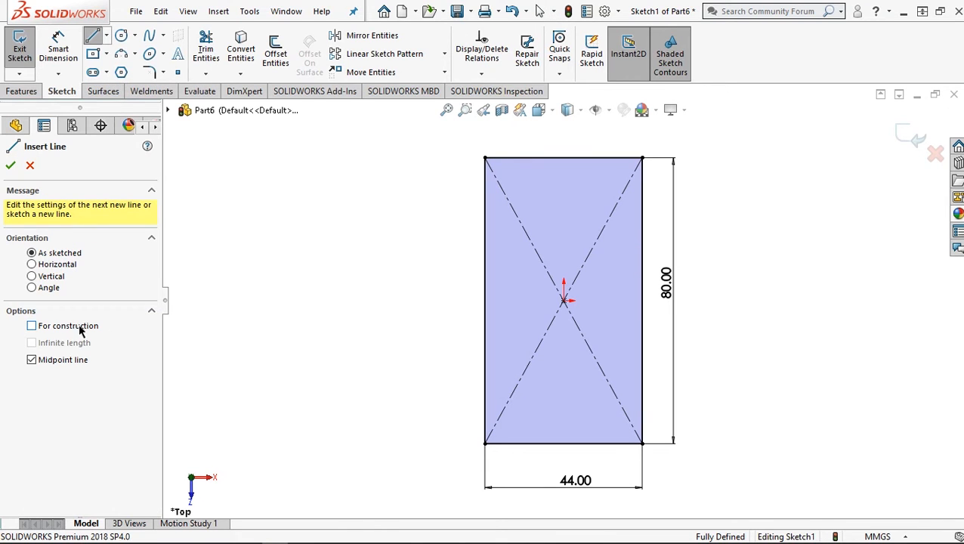
left_click(56, 327)
left_click(564, 300)
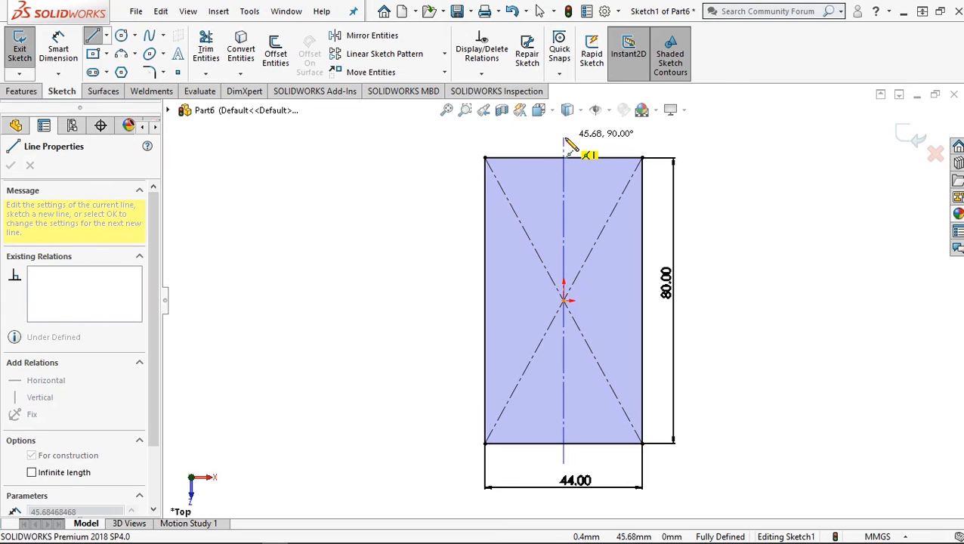
left_click(564, 136)
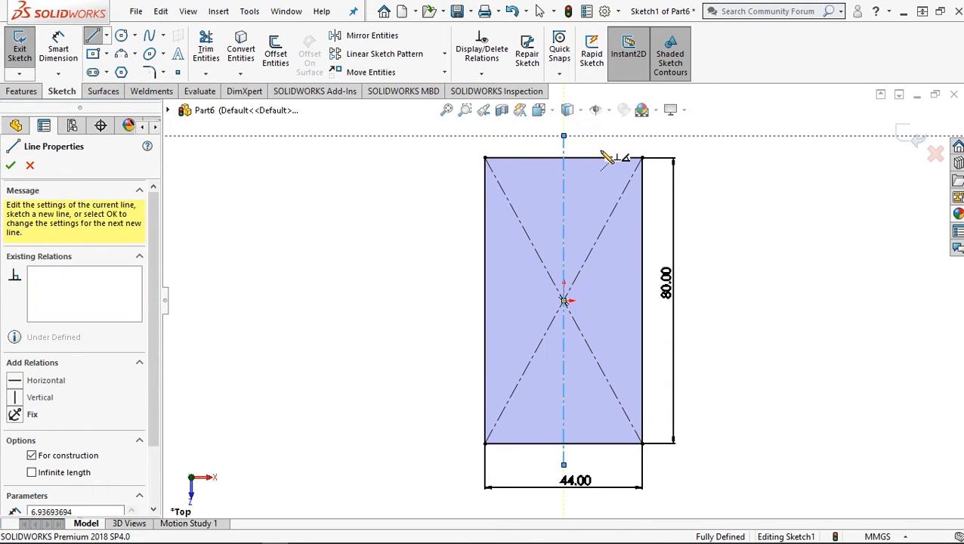
right_click(588, 139)
left_click(627, 162)
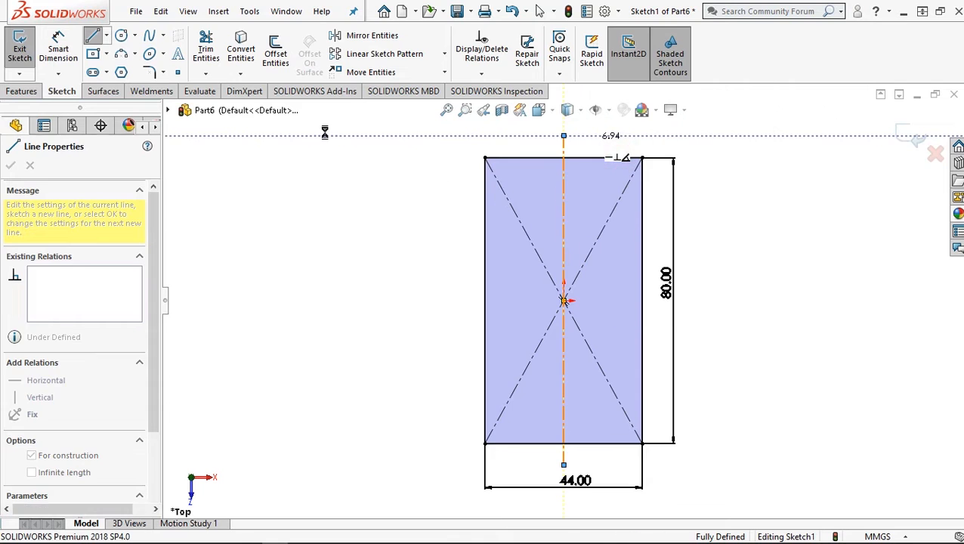
key("Escape")
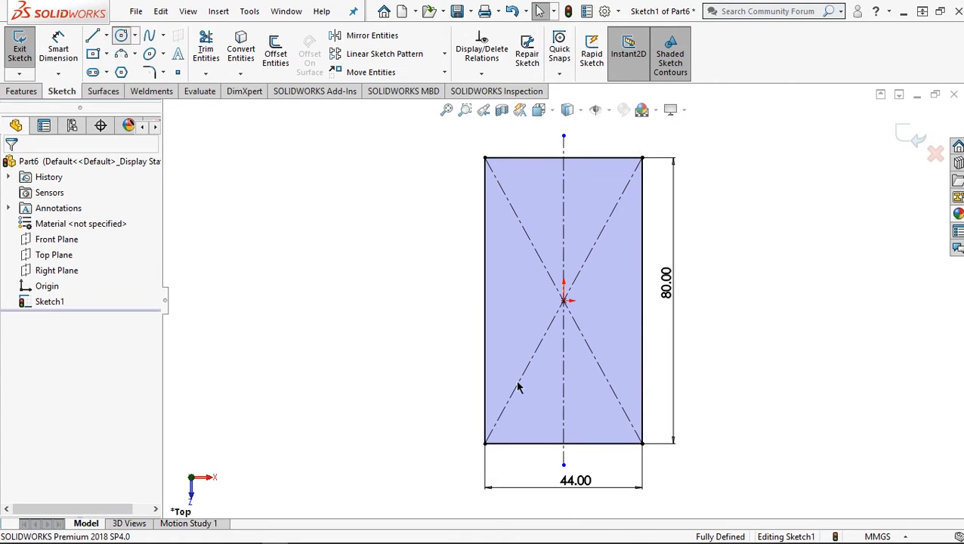
- Sketch a circle inside the rectangle near its lower-left corner and set its diameter to 6 mm
left_click(518, 406)
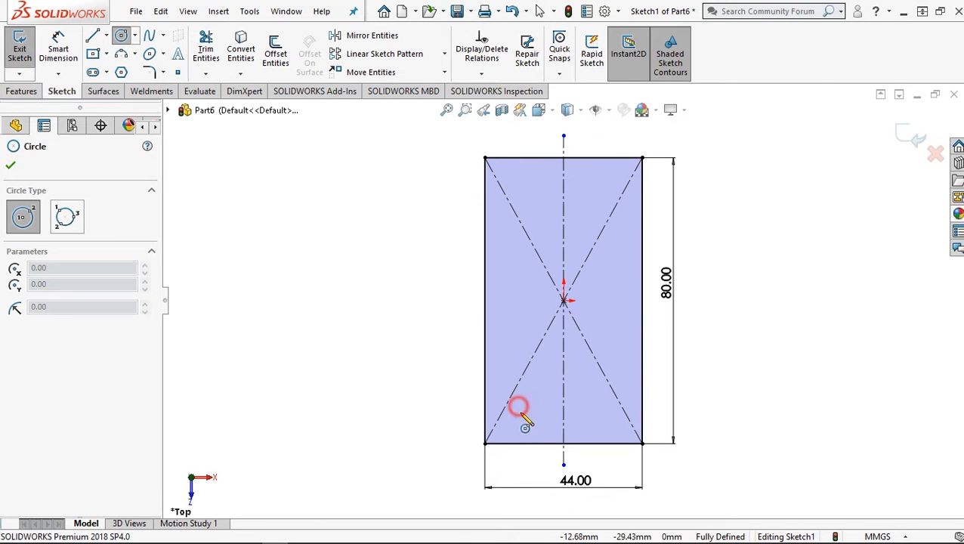
left_click(523, 424)
left_click(61, 50)
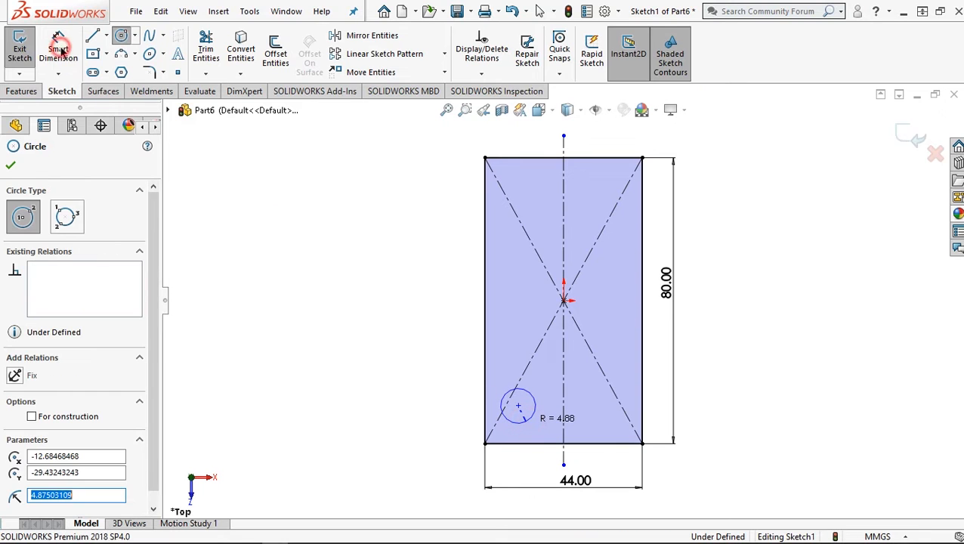
left_click(508, 391)
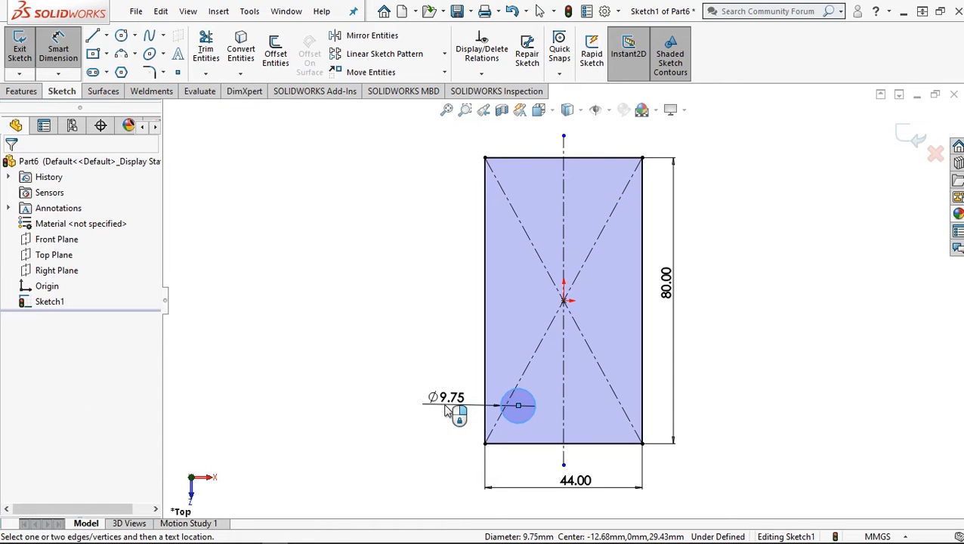
left_click(445, 409)
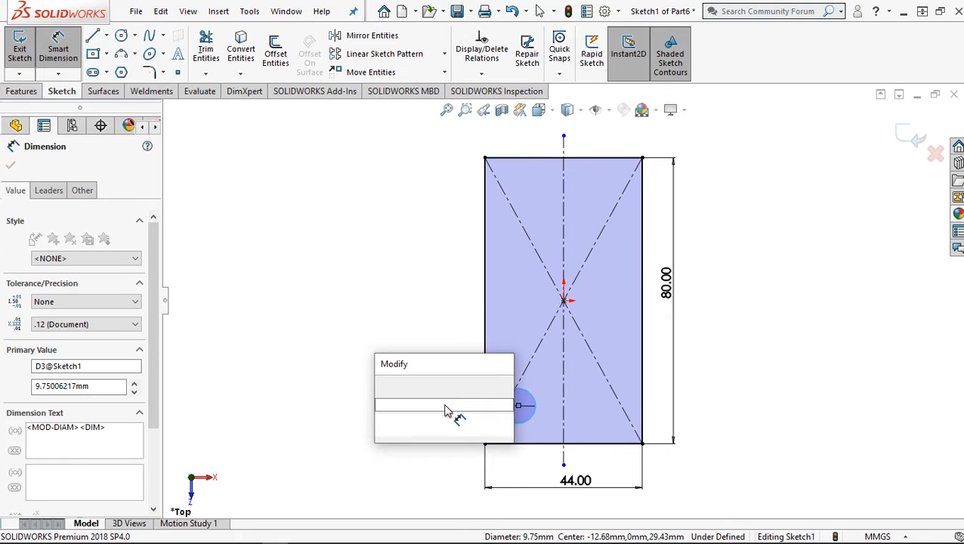
type("6")
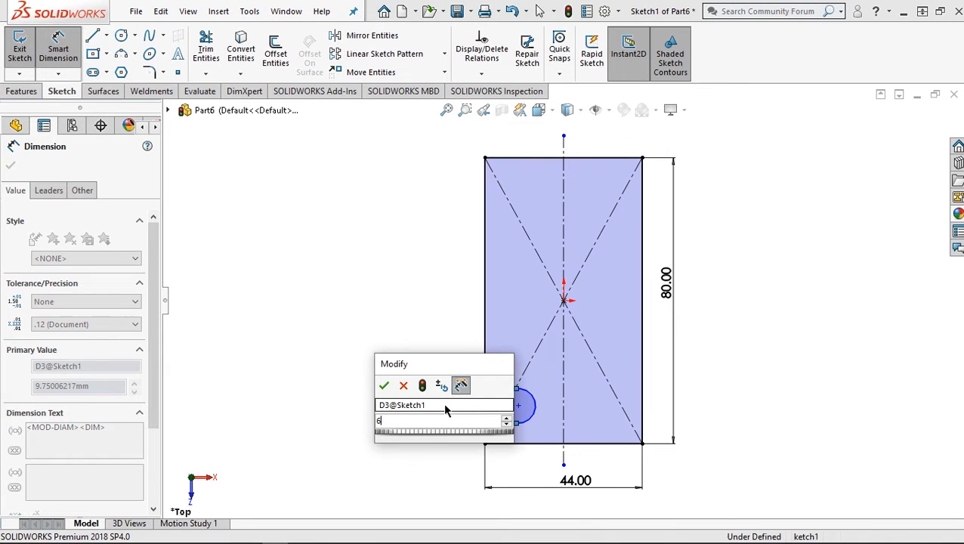
key("Escape")
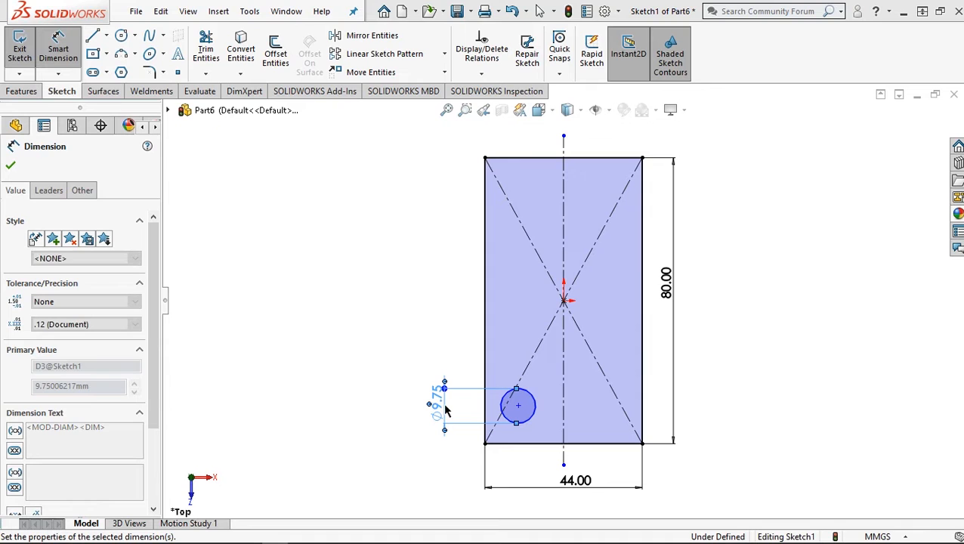
- Dimension the circle's centre from the rectangle's bottom edge and set the distance to 8 mm
scroll(548, 412, "down", 2)
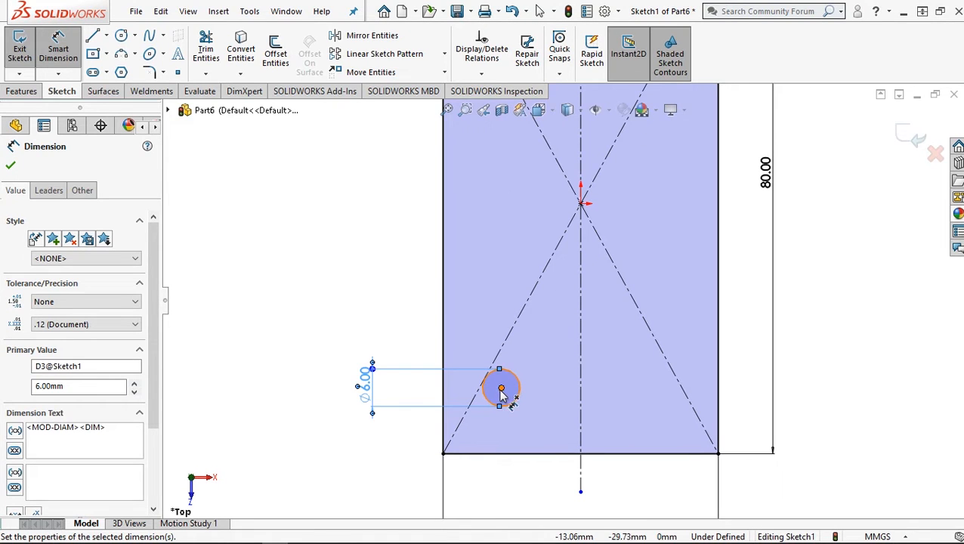
left_click(501, 460)
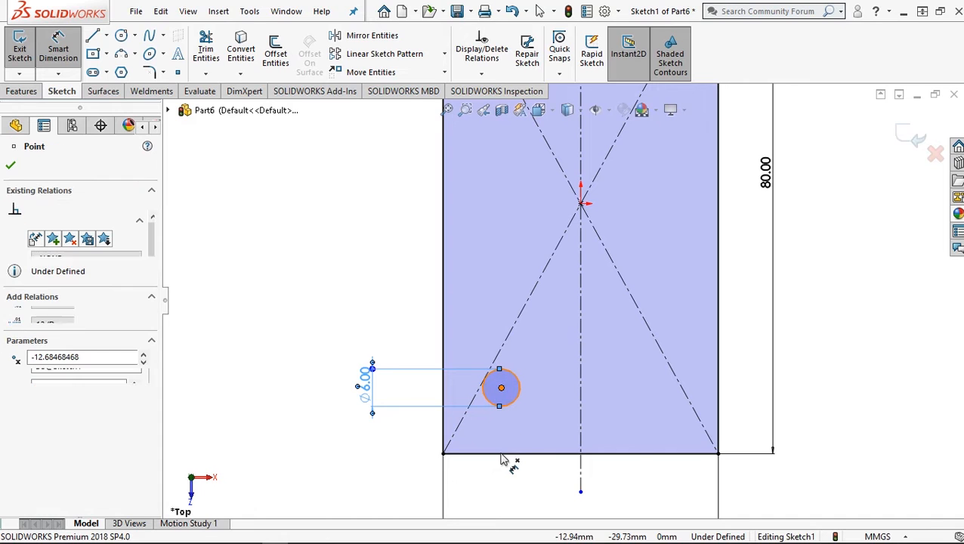
left_click(424, 438)
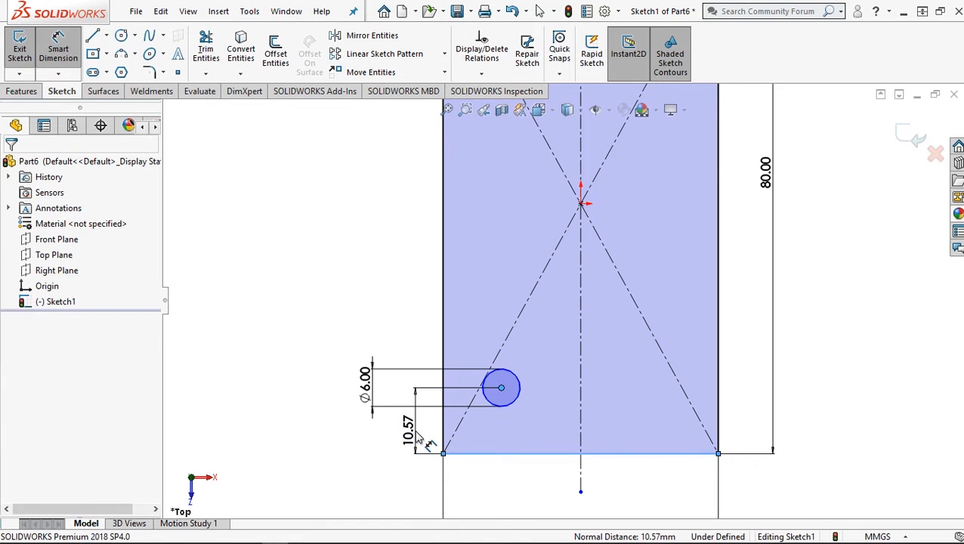
left_click(420, 439)
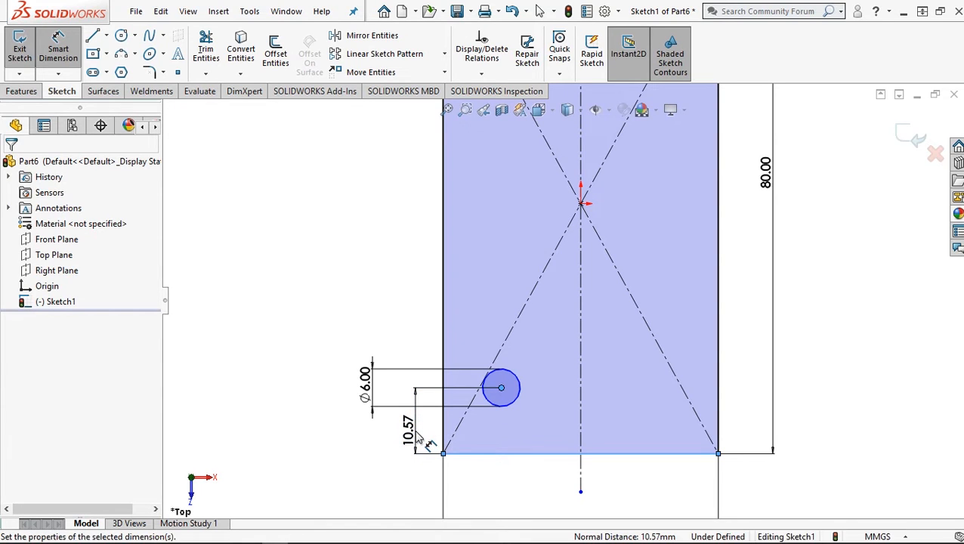
type("8")
left_click(359, 412)
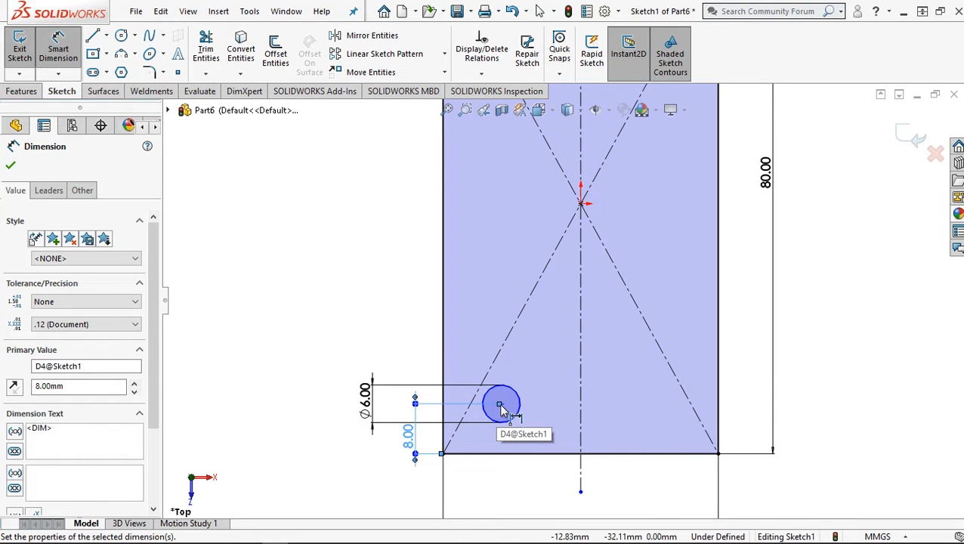
- Dimension the circle's centre from the rectangle's left edge and set the distance to 8 mm
scroll(501, 408, "down", 3)
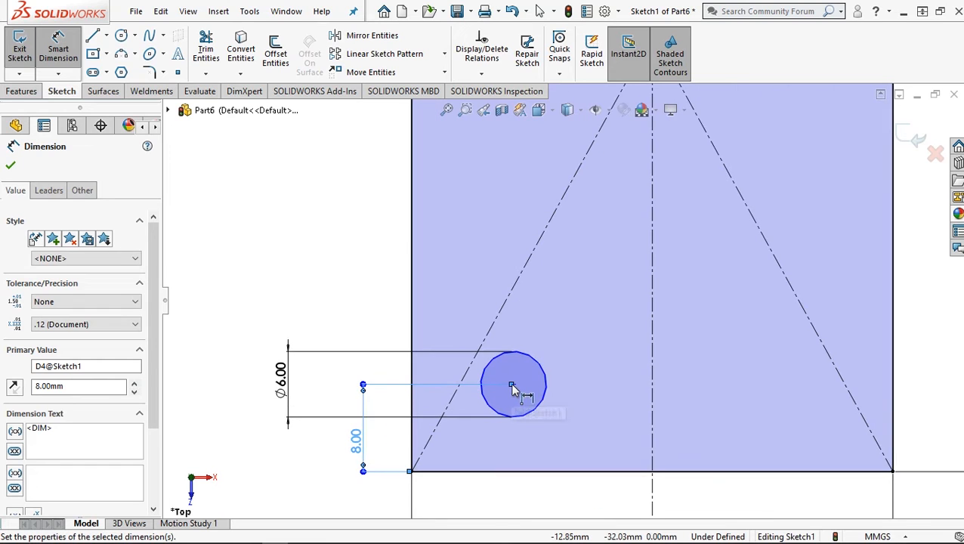
left_click(413, 370)
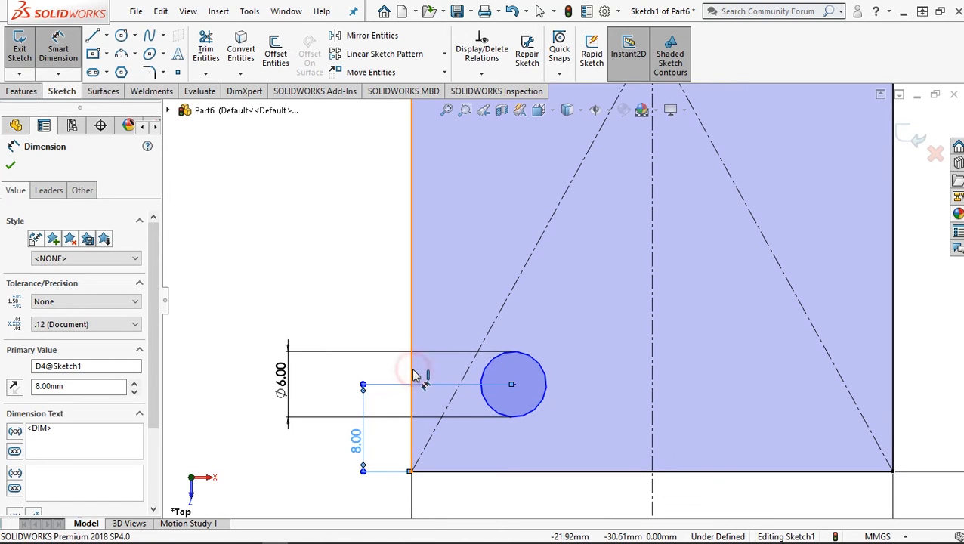
left_click(513, 383)
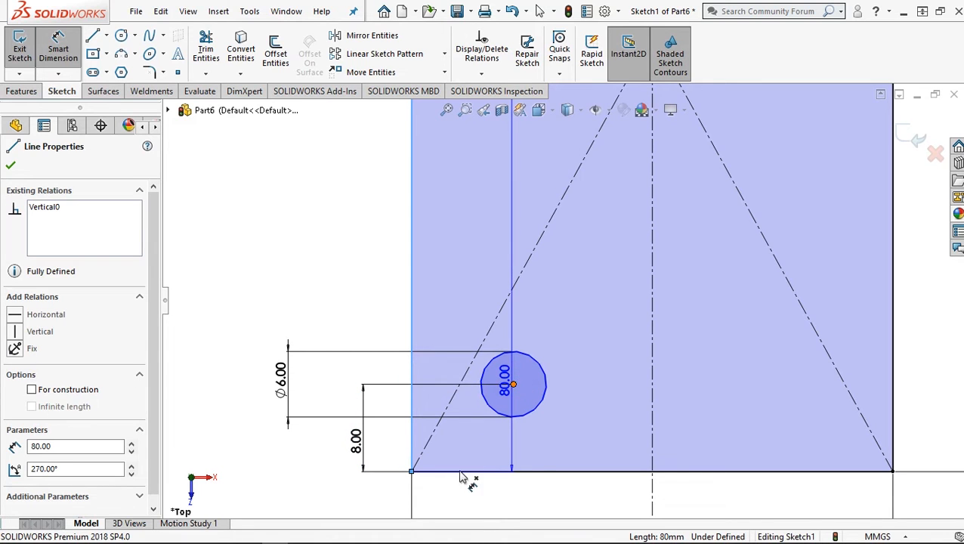
left_click(456, 494)
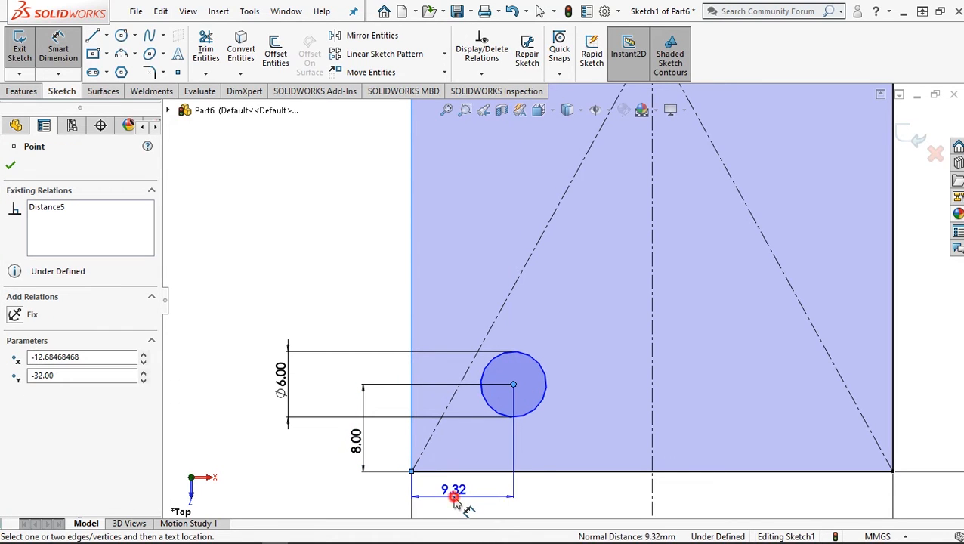
key("Escape")
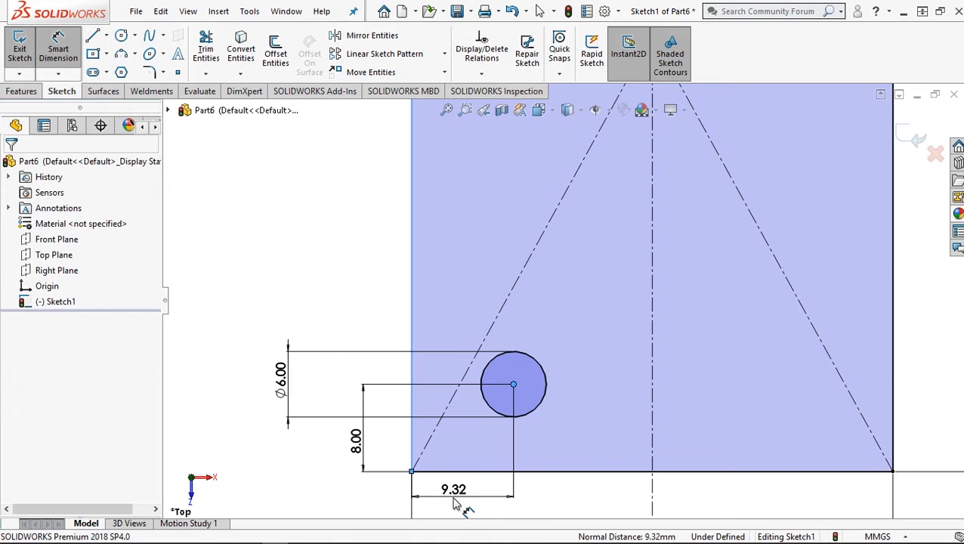
double_click(455, 504)
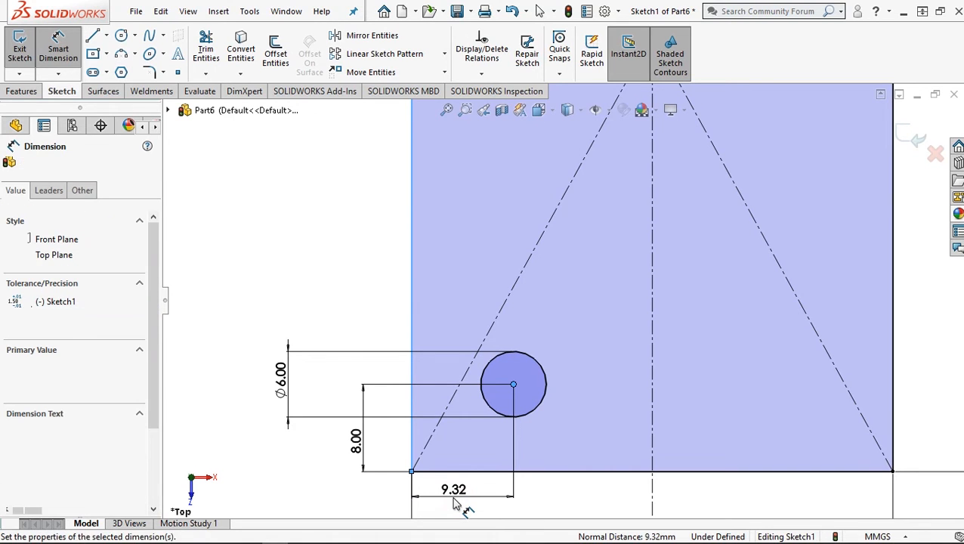
type("8")
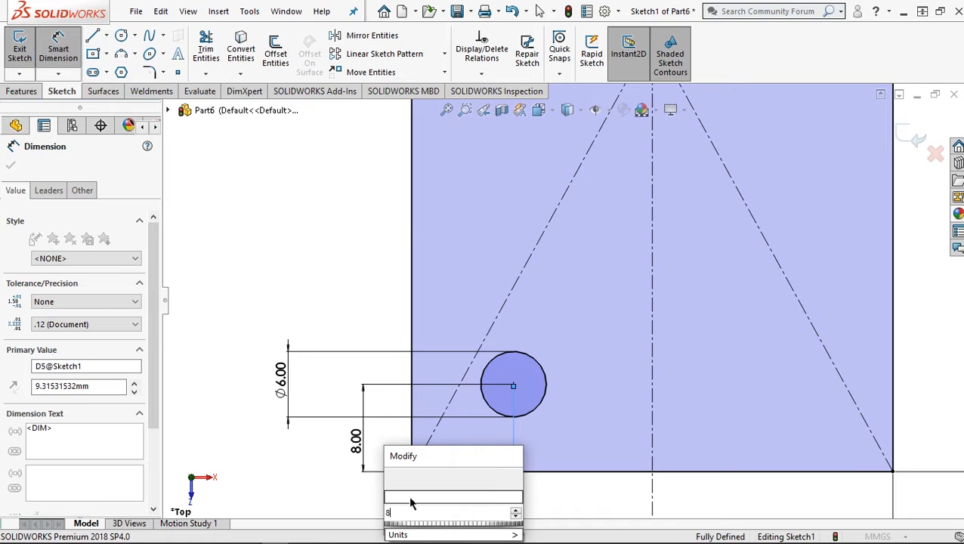
left_click(394, 478)
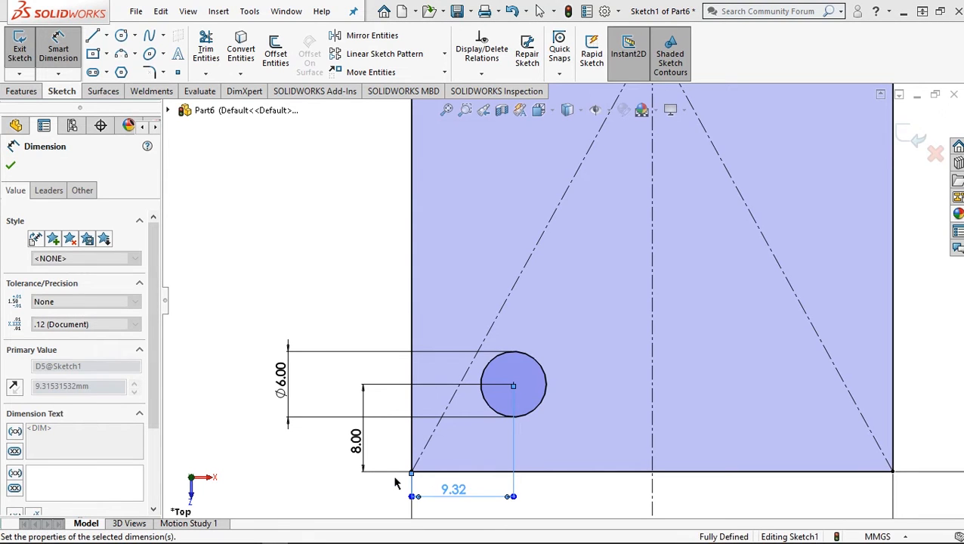
left_click(13, 165)
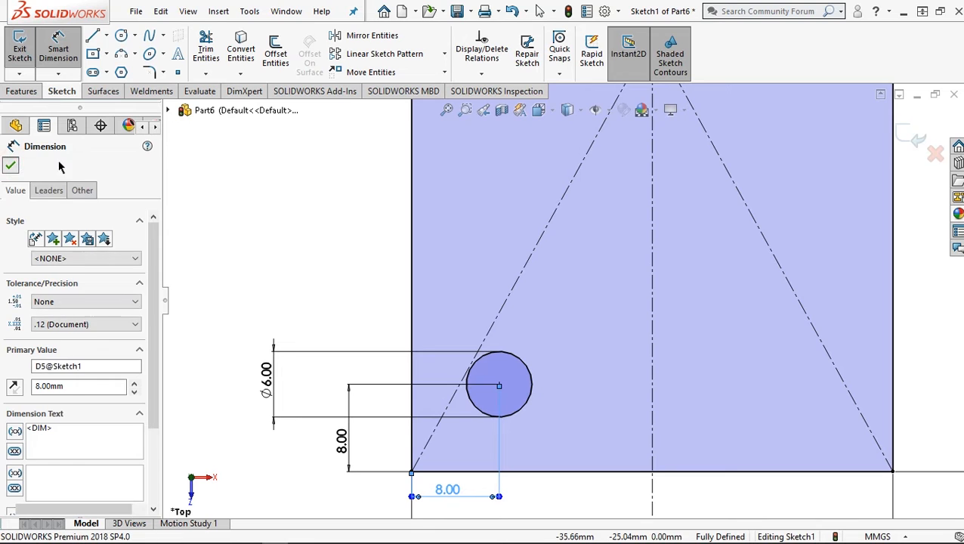
- Mirror the 6 mm circle about the vertical construction line, keeping the original as a copy
key("f")
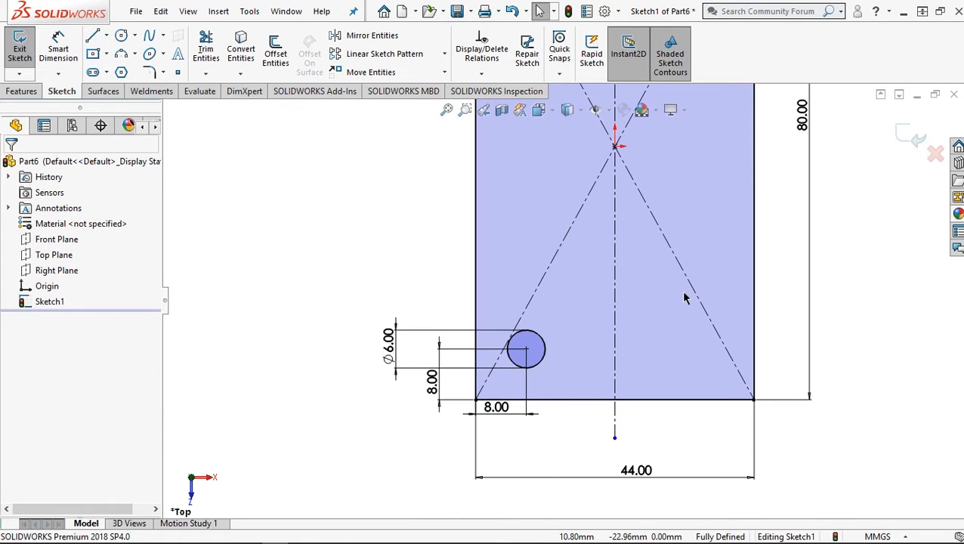
left_click(391, 37)
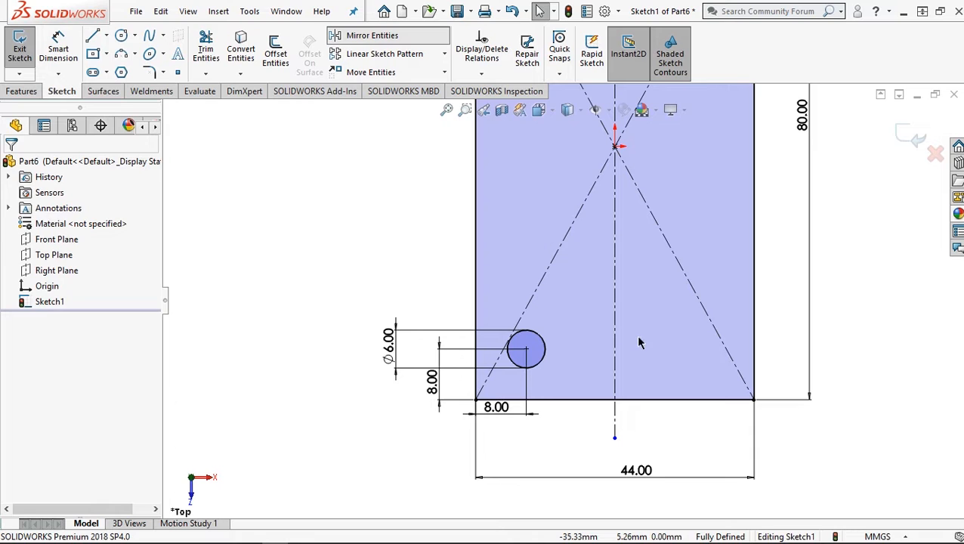
left_click(91, 341)
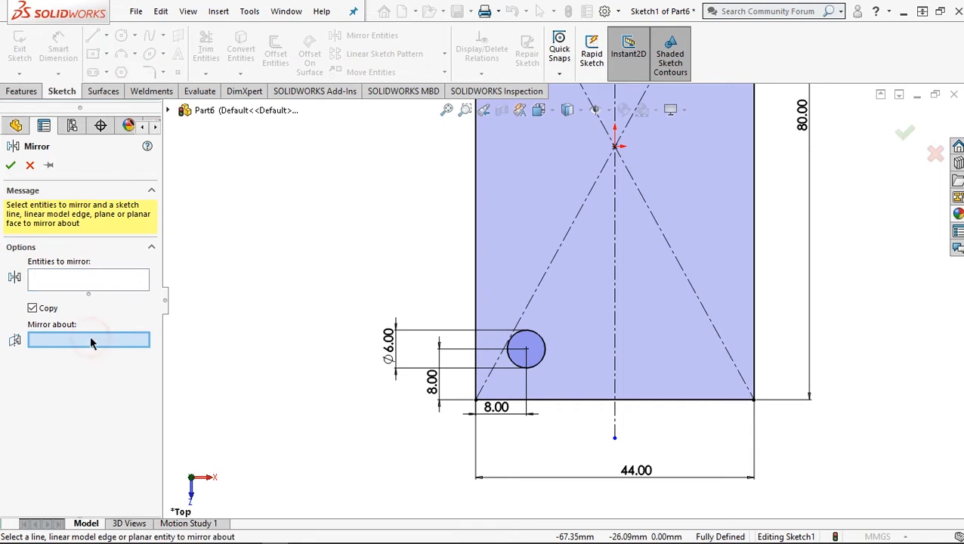
left_click(617, 309)
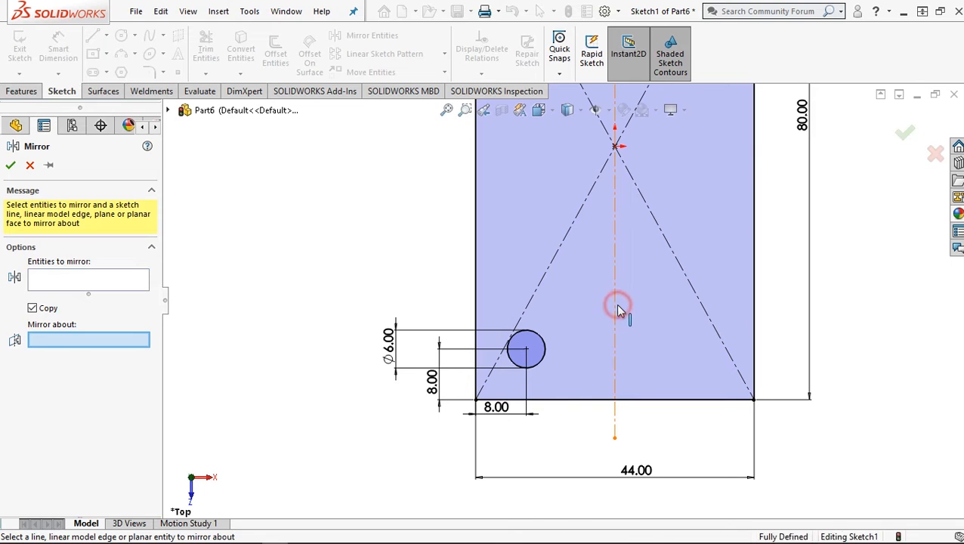
left_click(74, 284)
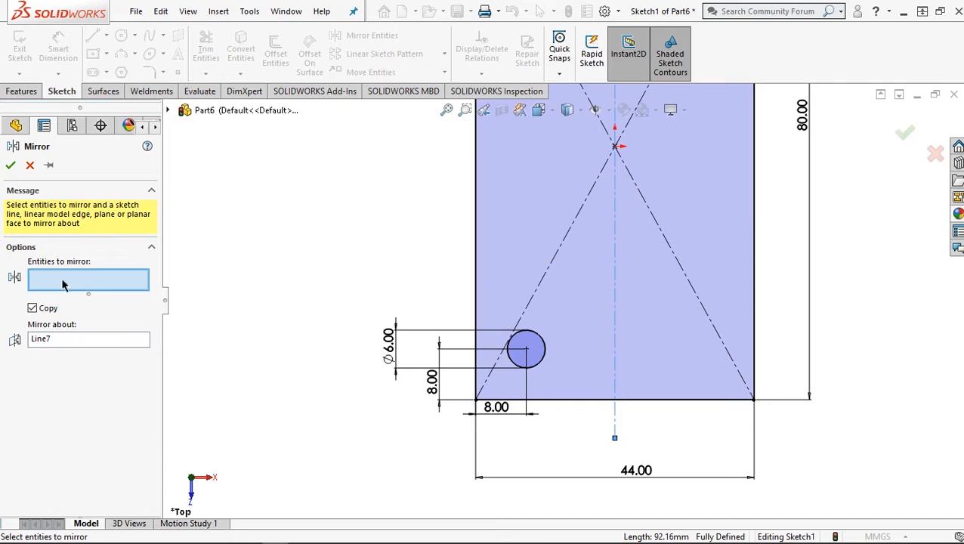
left_click(539, 364)
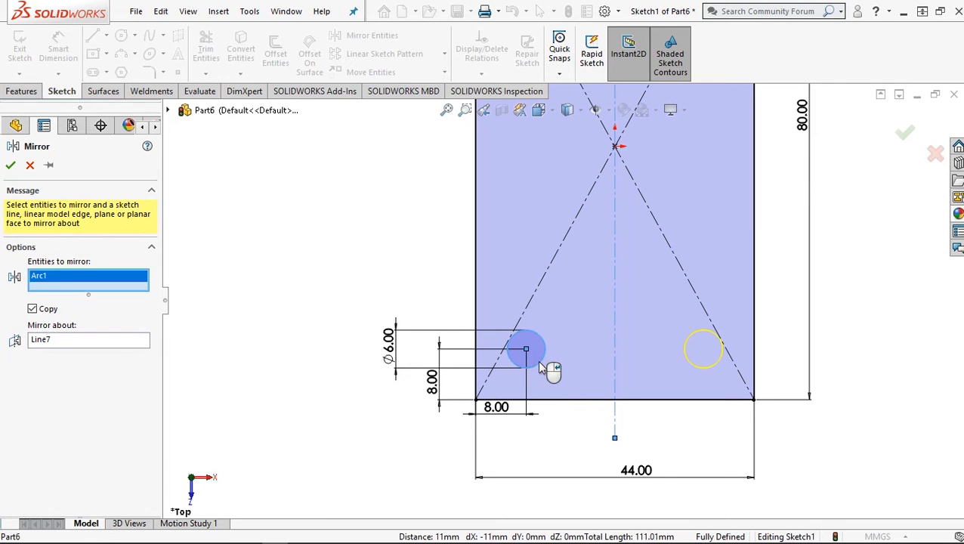
left_click(9, 166)
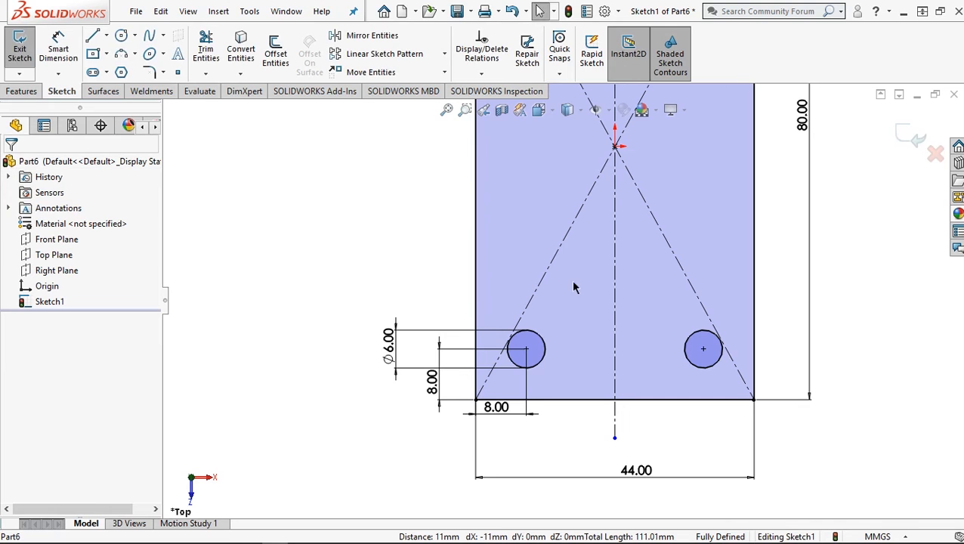
- Set up a linear sketch pattern with 1 instance along the X-axis and 3 instances along the Y-axis
scroll(605, 266, "up", 2)
scroll(718, 182, "down", 1)
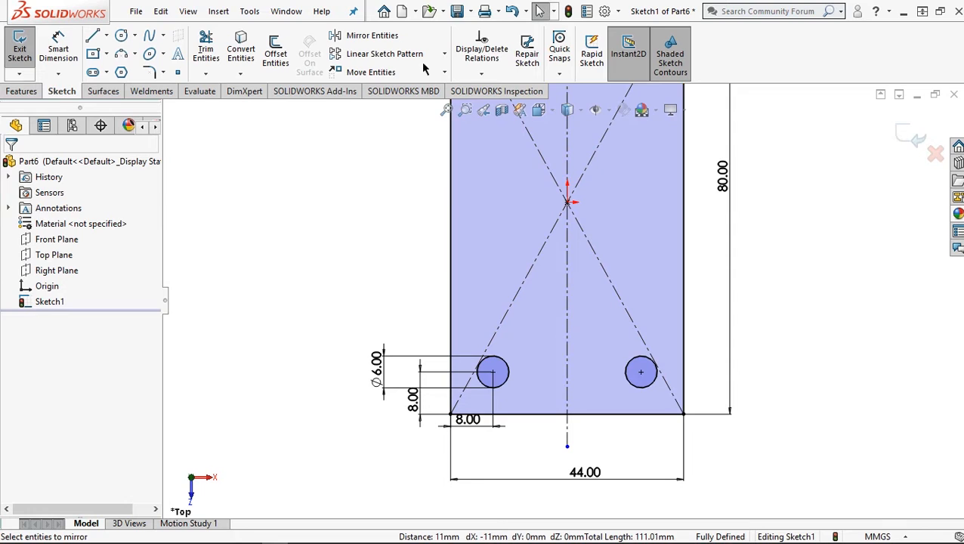
left_click(444, 54)
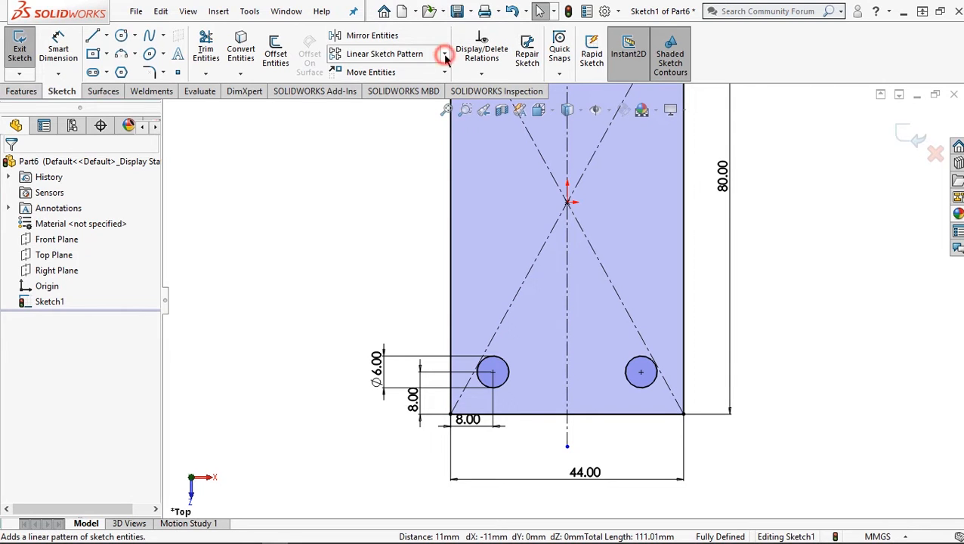
left_click(365, 77)
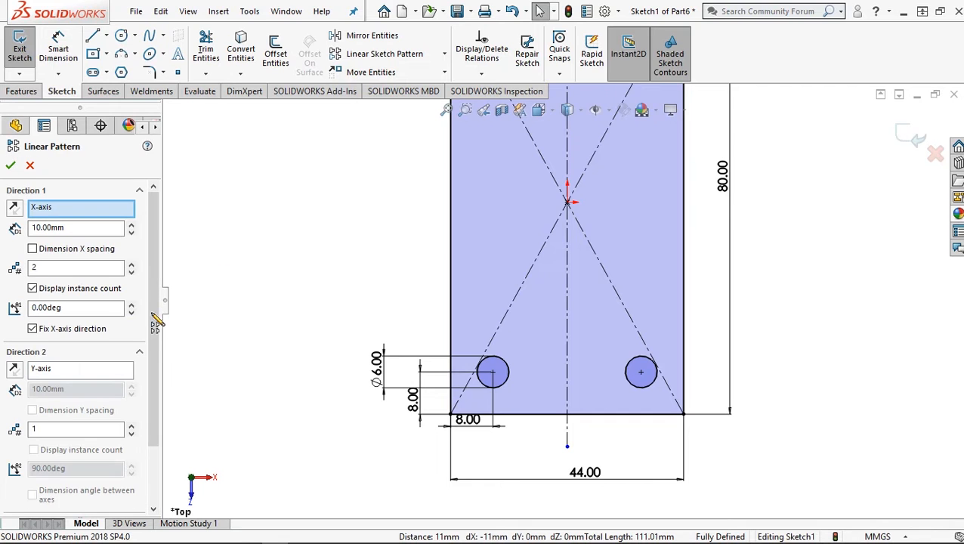
left_click(46, 268)
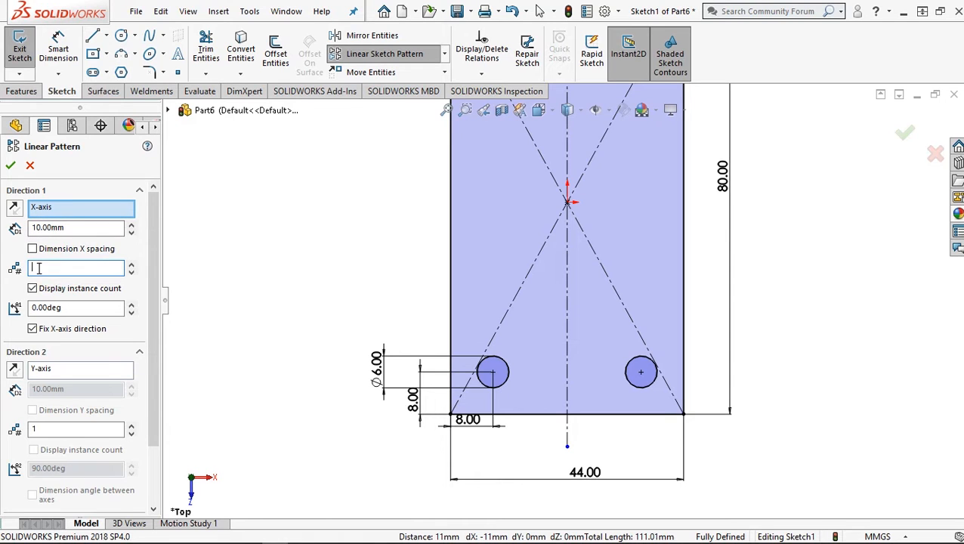
left_click_drag(151, 282, 164, 341)
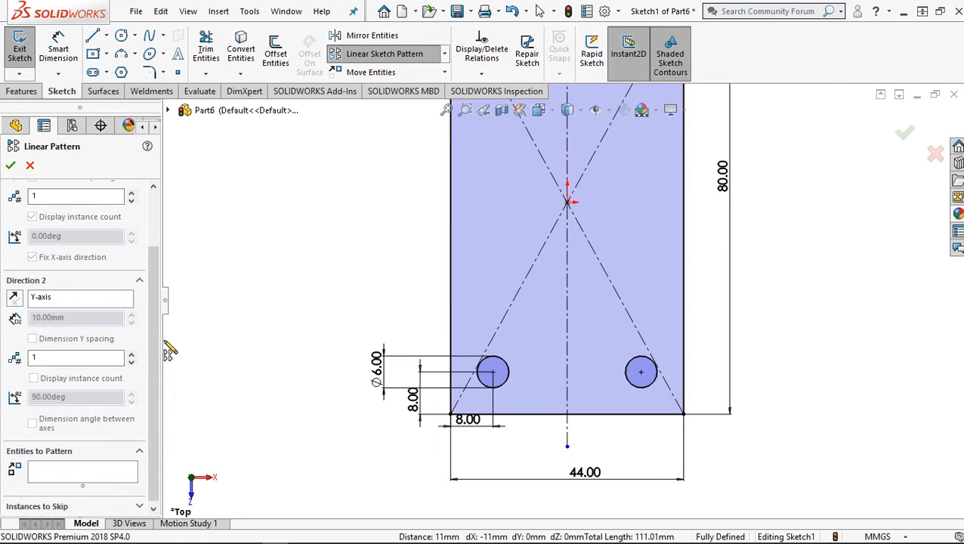
left_click(50, 358)
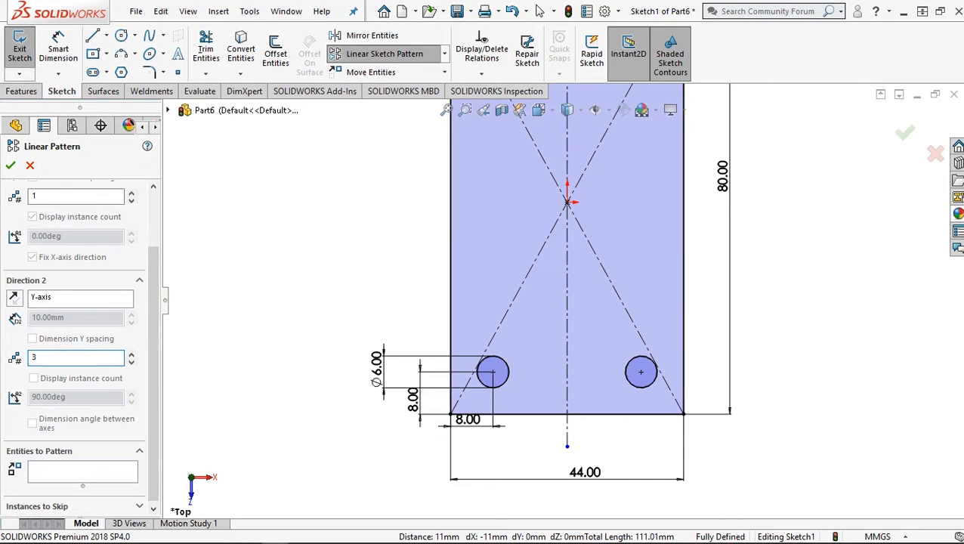
- Pattern both lower circles along the Y-axis with a spacing of 32 mm and finish the linear pattern
left_click_drag(153, 327, 159, 353)
left_click(68, 469)
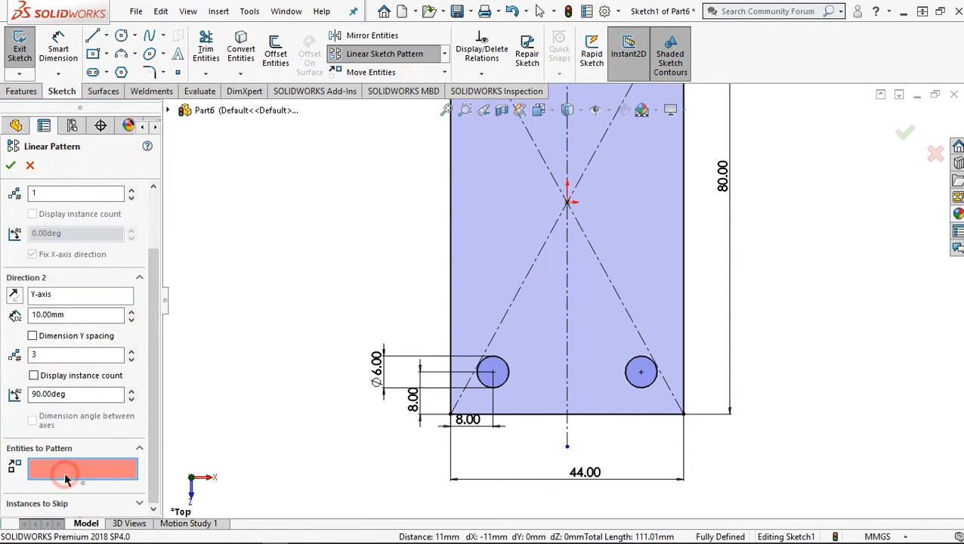
left_click(506, 381)
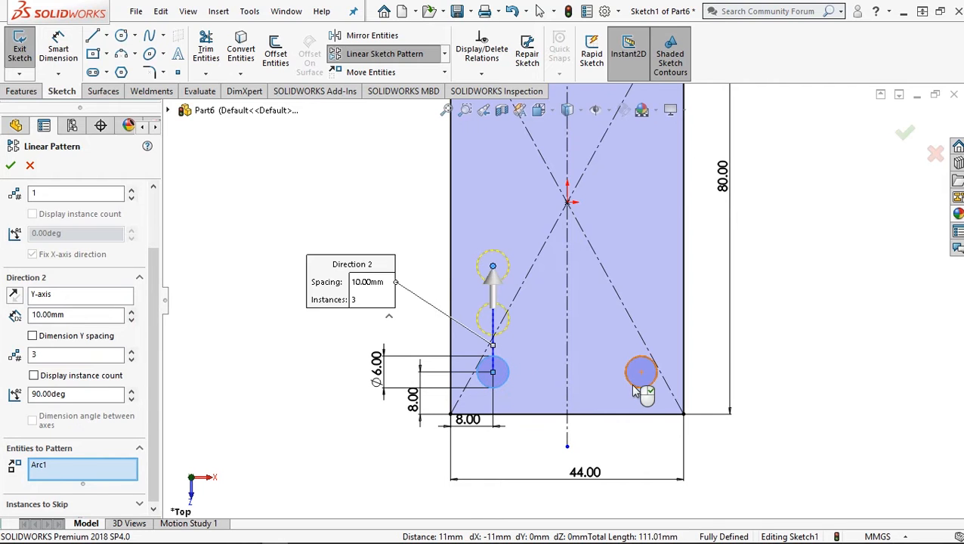
left_click(637, 387)
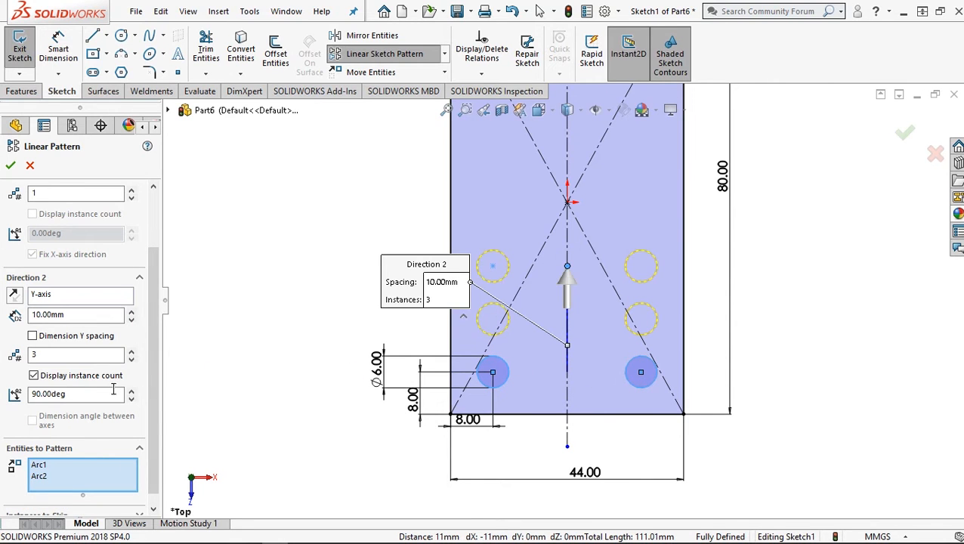
double_click(78, 316)
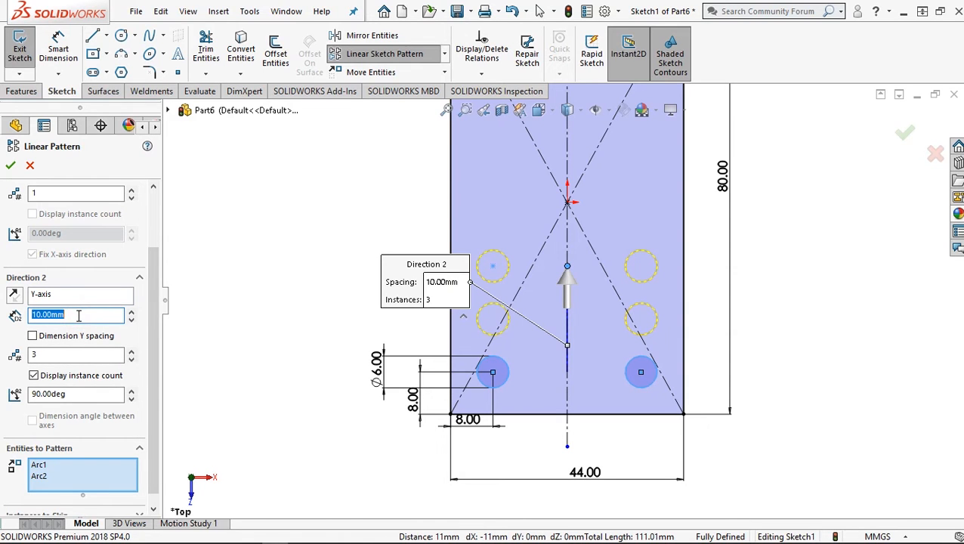
type("32")
left_click(10, 165)
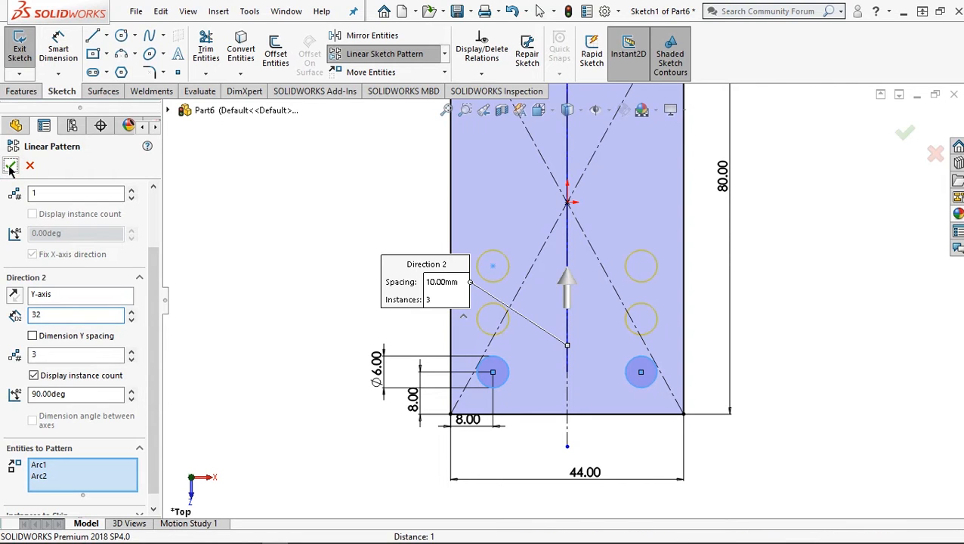
key("f")
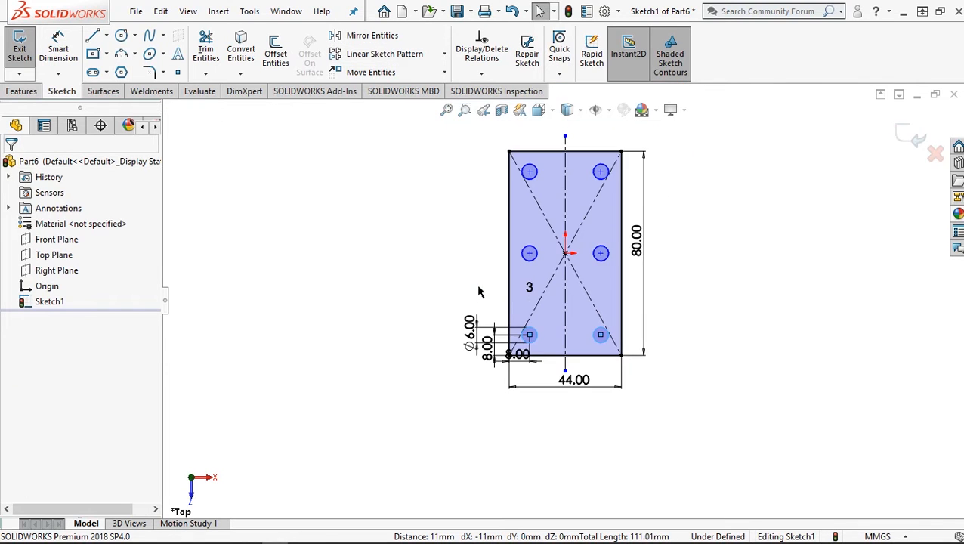
scroll(665, 211, "down", 2)
scroll(675, 198, "down", 1)
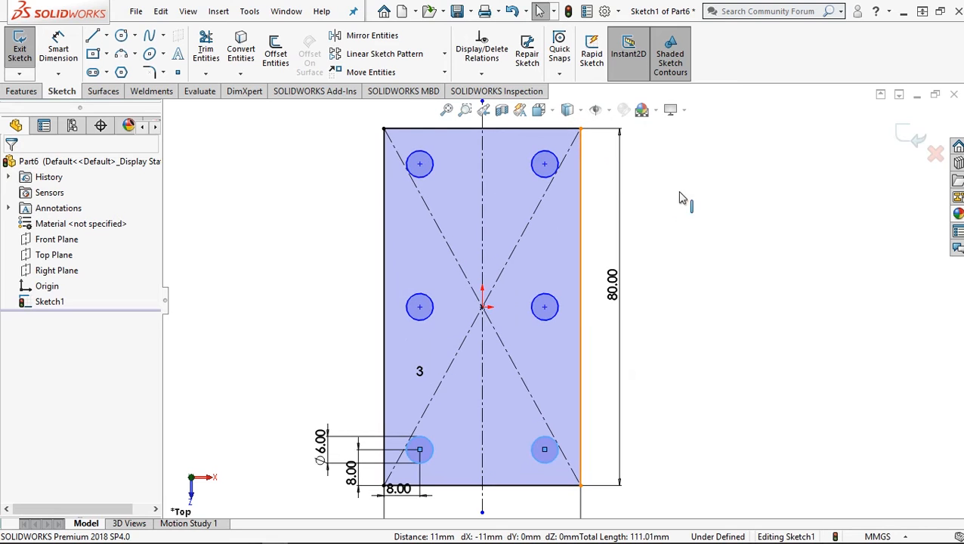
left_click(717, 190)
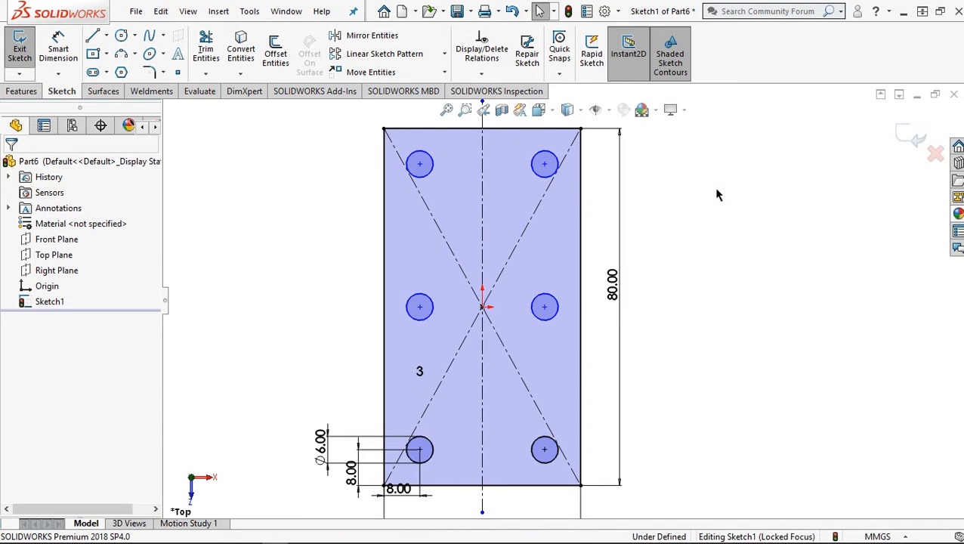
left_click(731, 213)
left_click(430, 174)
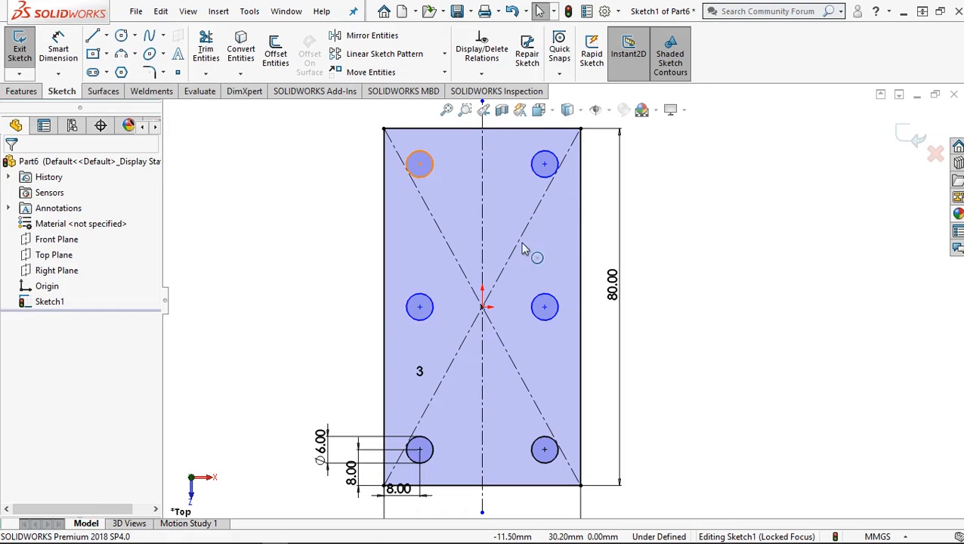
left_click(547, 301)
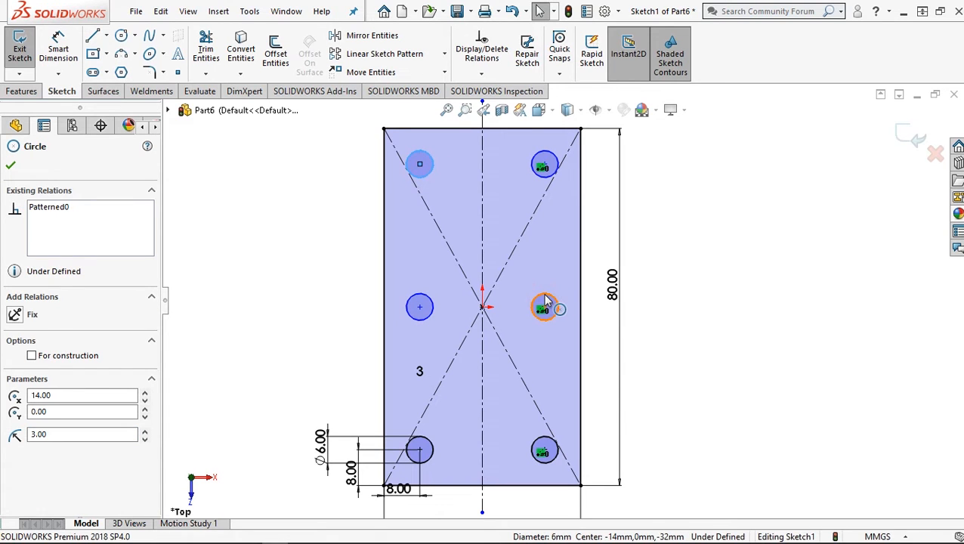
left_click(545, 301, "ctrl")
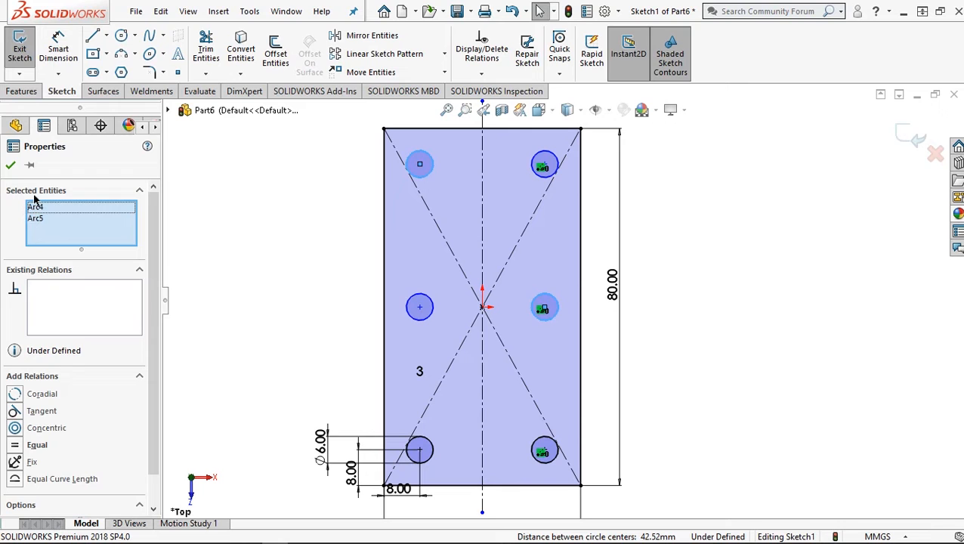
left_click(11, 166)
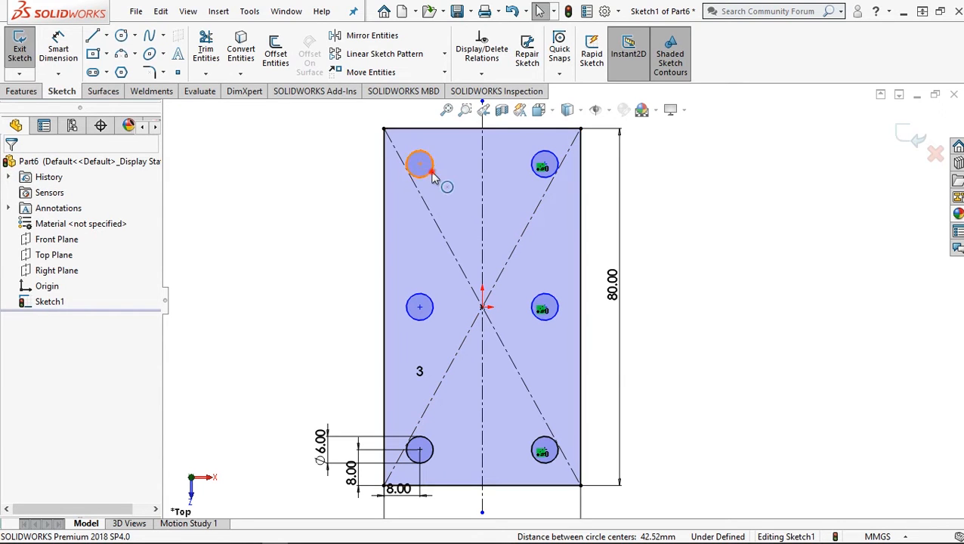
- Delete the upper-left and middle-right 6 mm circles from the base plate sketch
left_click(537, 305)
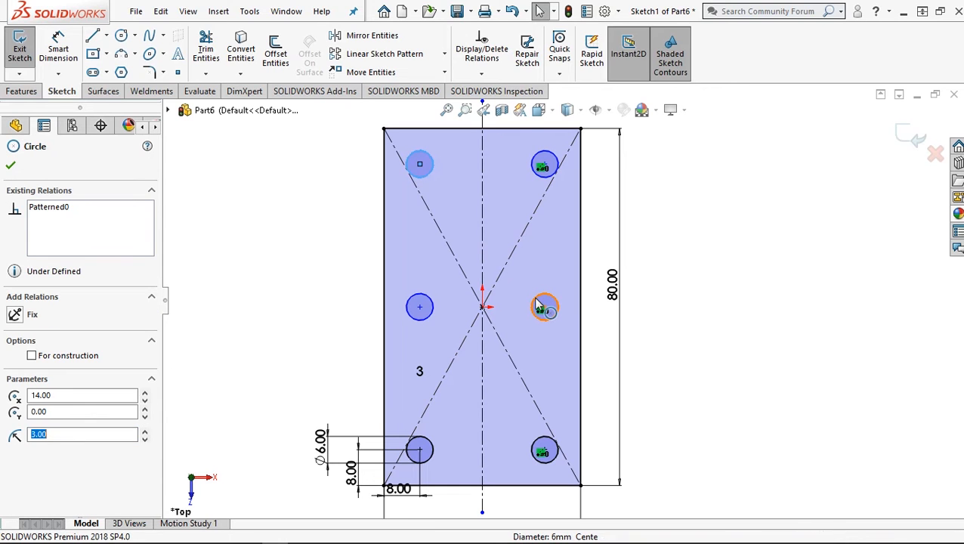
left_click(538, 305, "ctrl")
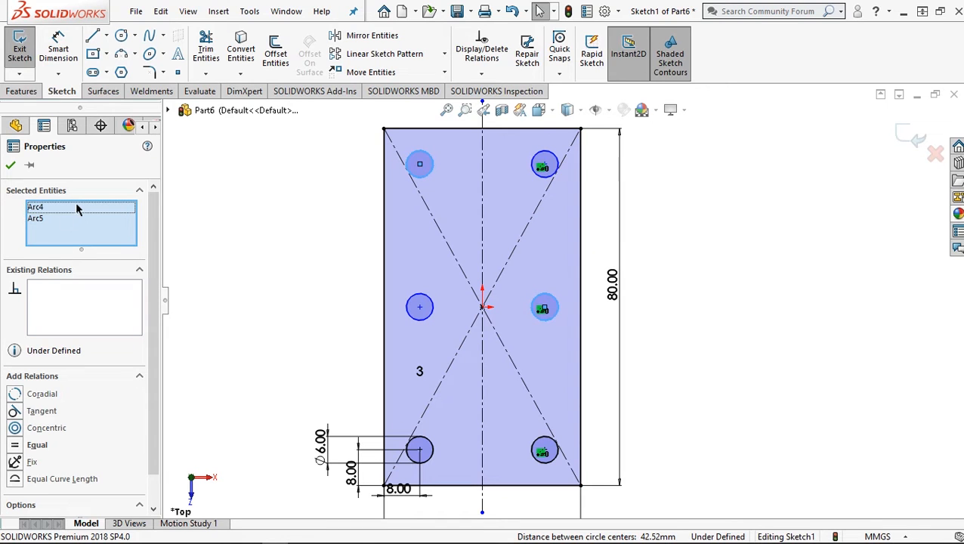
left_click(544, 294)
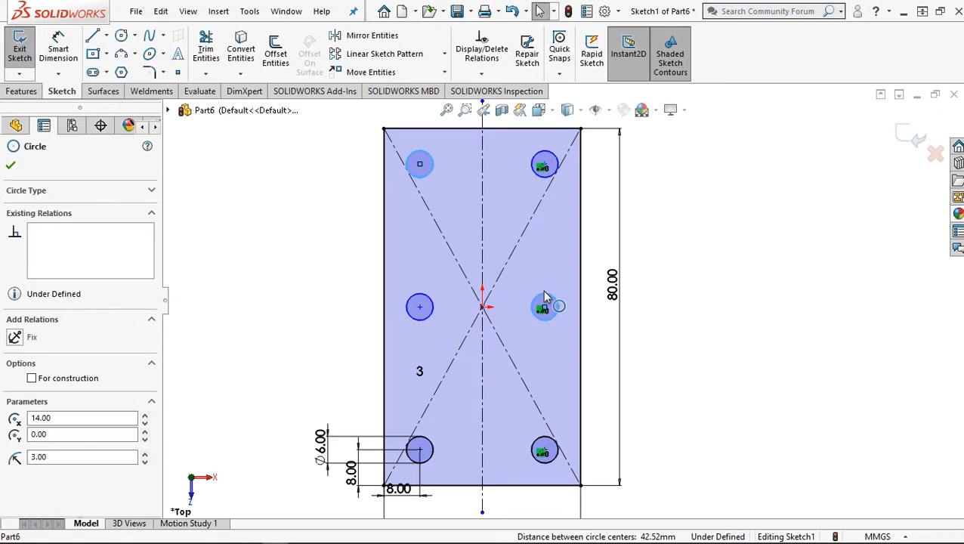
right_click(544, 297)
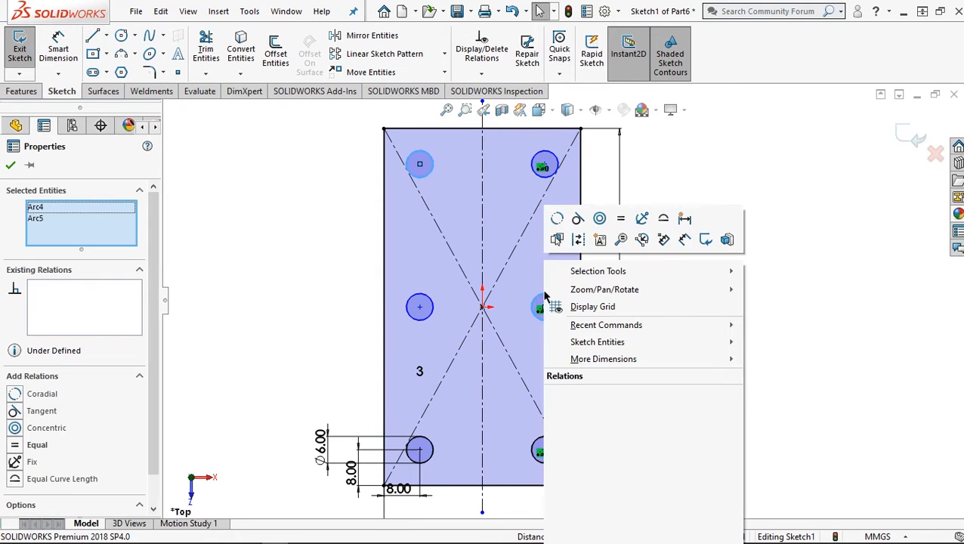
left_click(589, 479)
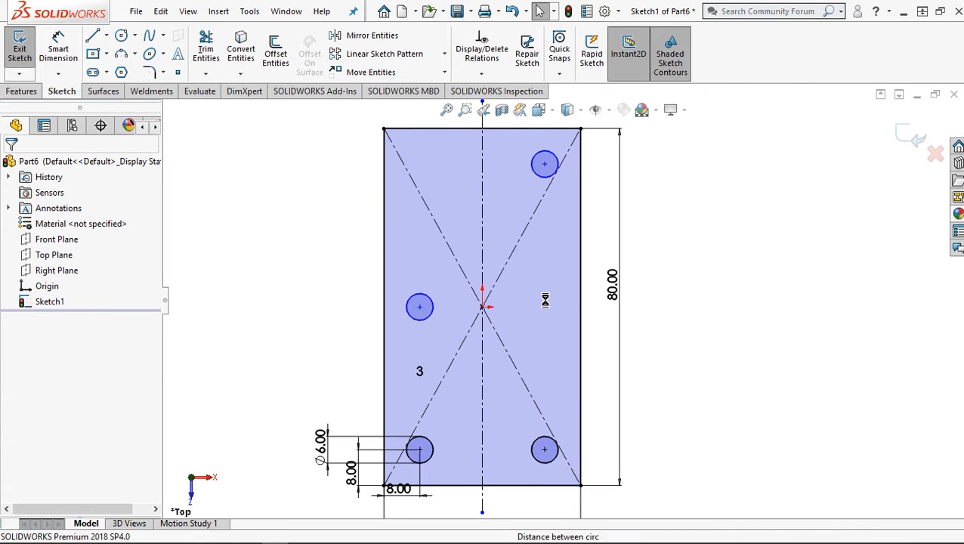
- Round all four corners of the base rectangle with an 8 mm sketch fillet
left_click(149, 72)
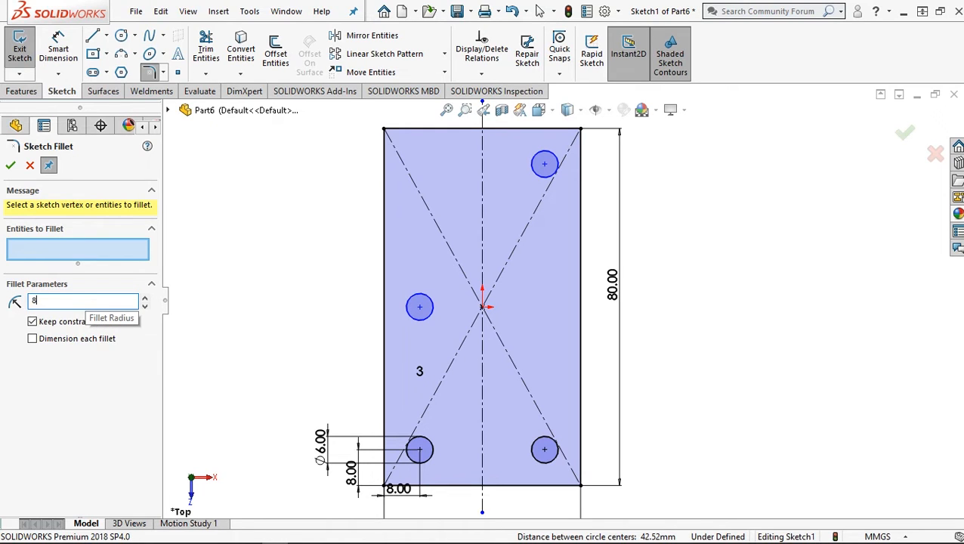
left_click(10, 165)
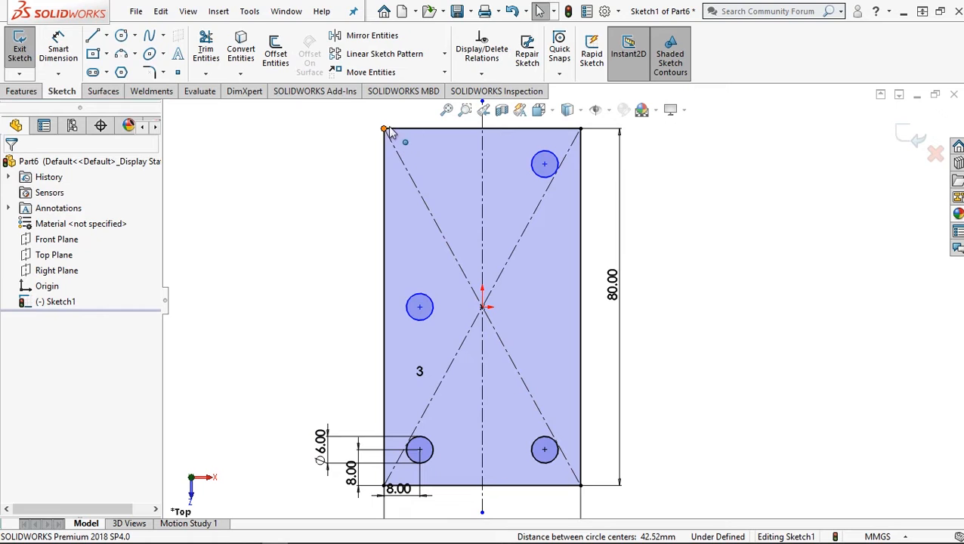
left_click(151, 73)
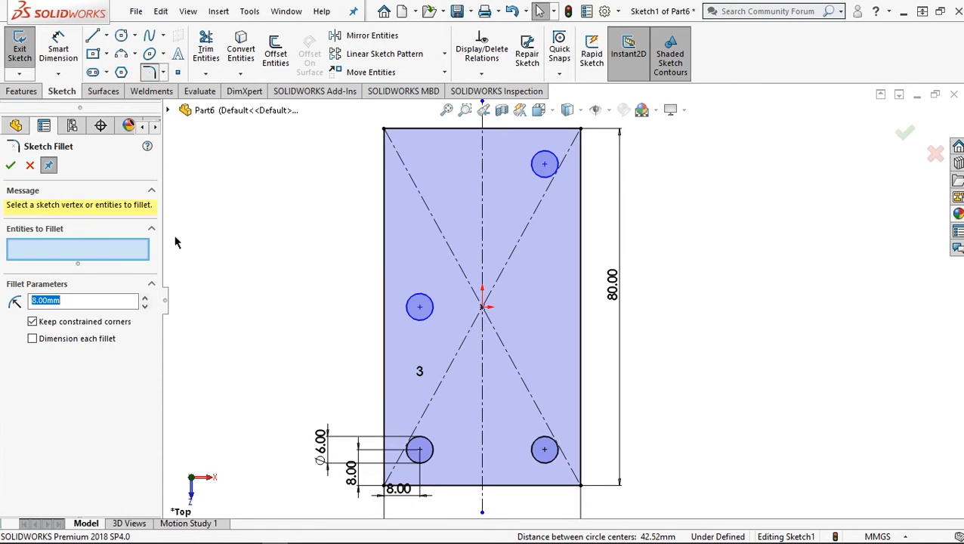
left_click(579, 132)
left_click(583, 488)
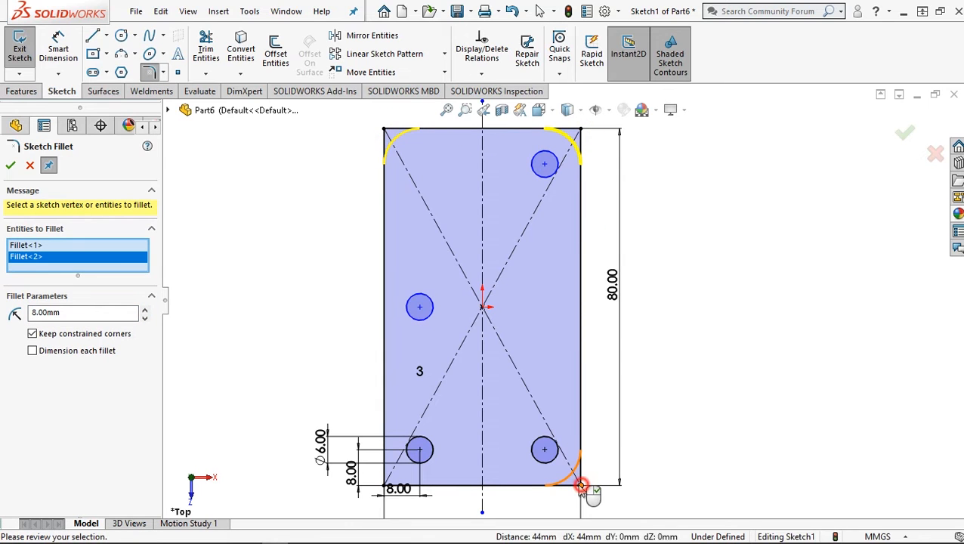
left_click(385, 486)
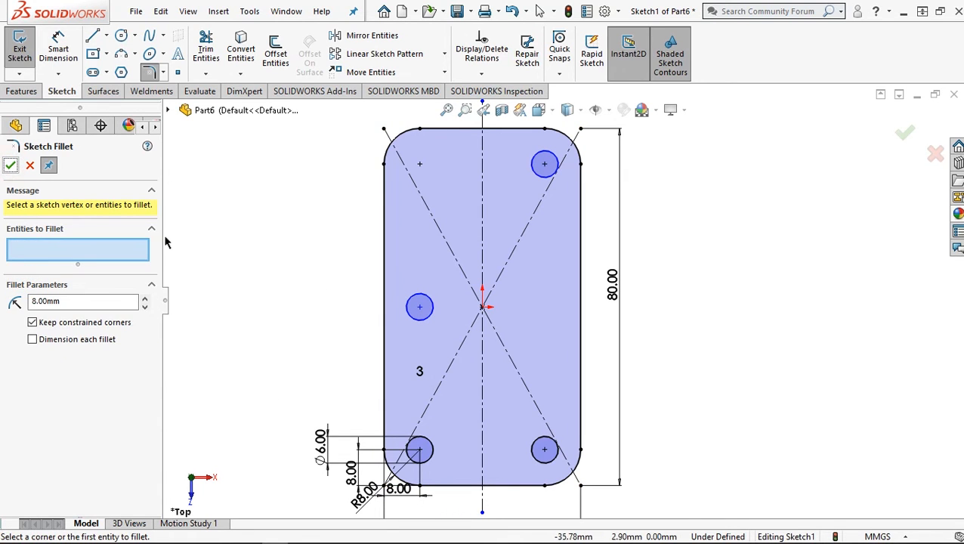
left_click(10, 167)
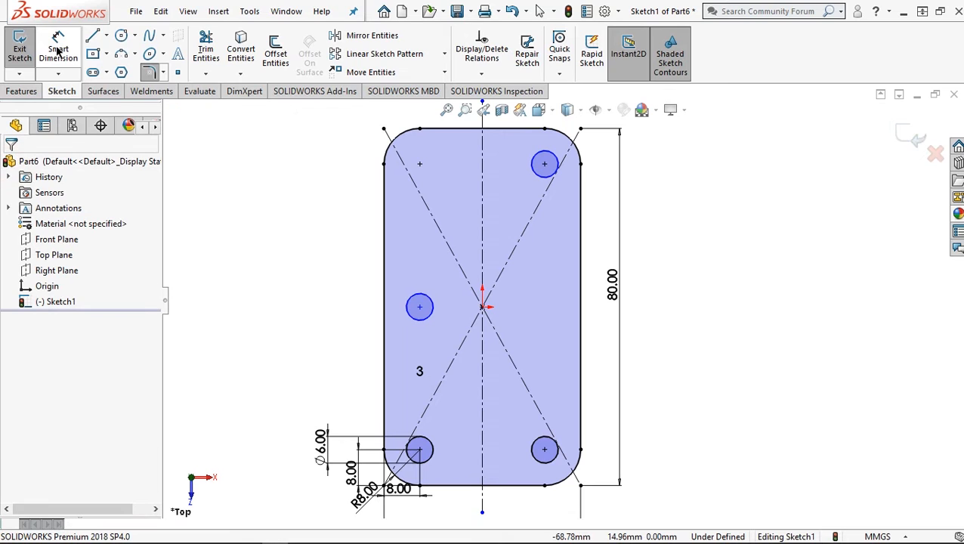
- Extrude the base sketch as a blind boss 10 mm deep in the reversed direction
left_click(23, 94)
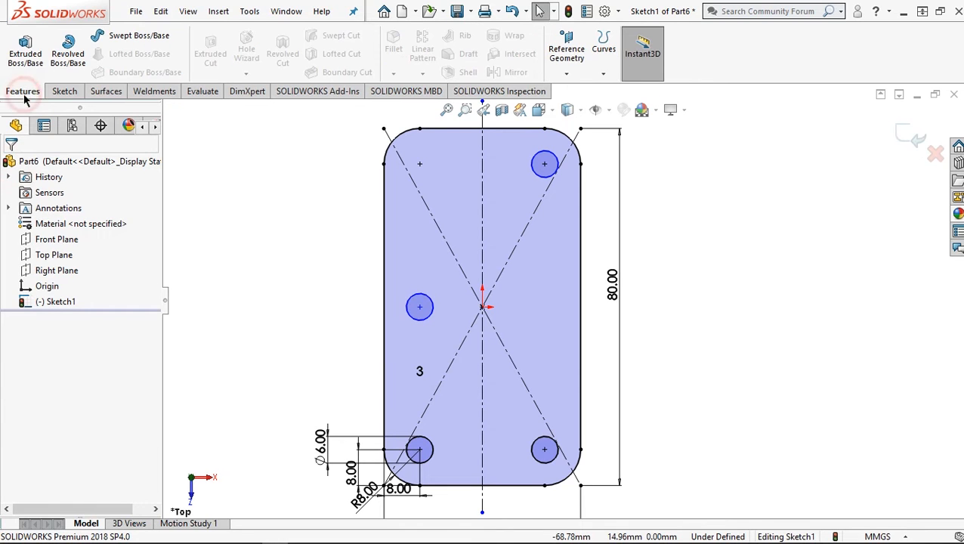
left_click(25, 52)
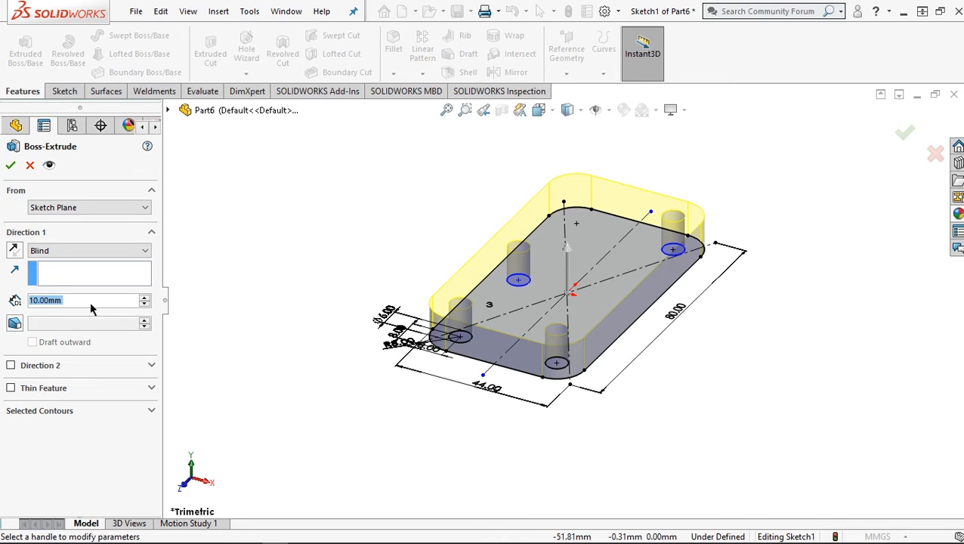
left_click(14, 250)
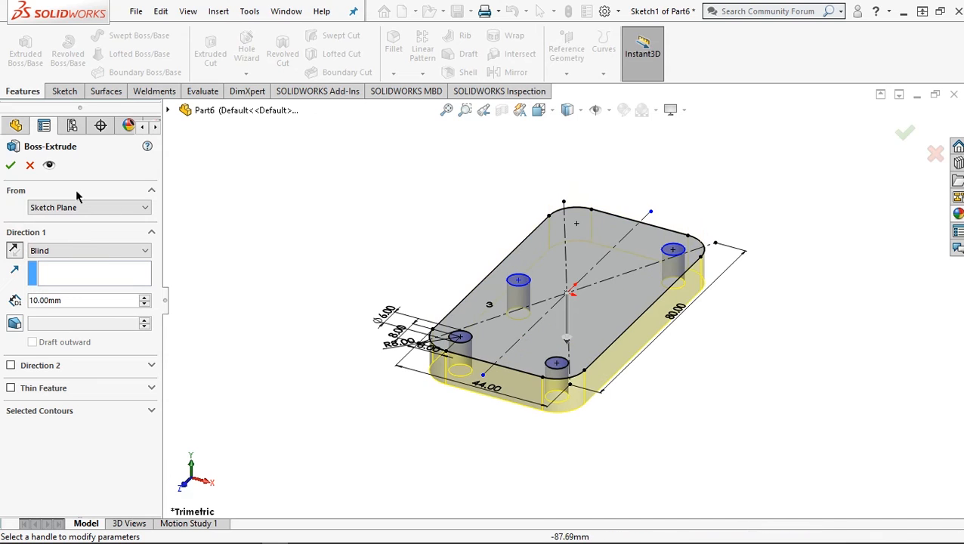
left_click(12, 166)
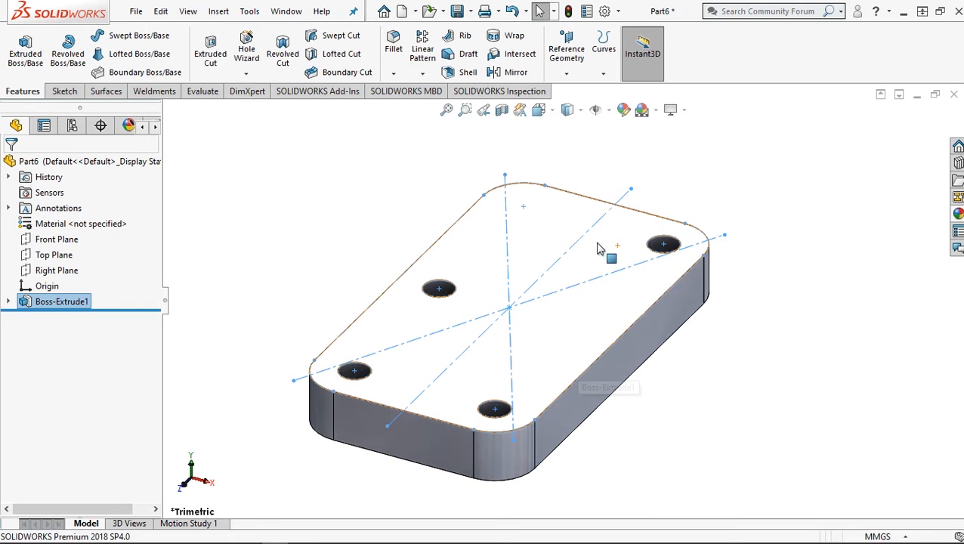
- Start a sketch on the plate's top face and draw a slanted line about 42 mm long from the upper edge's midpoint to the right edge
left_click(594, 308)
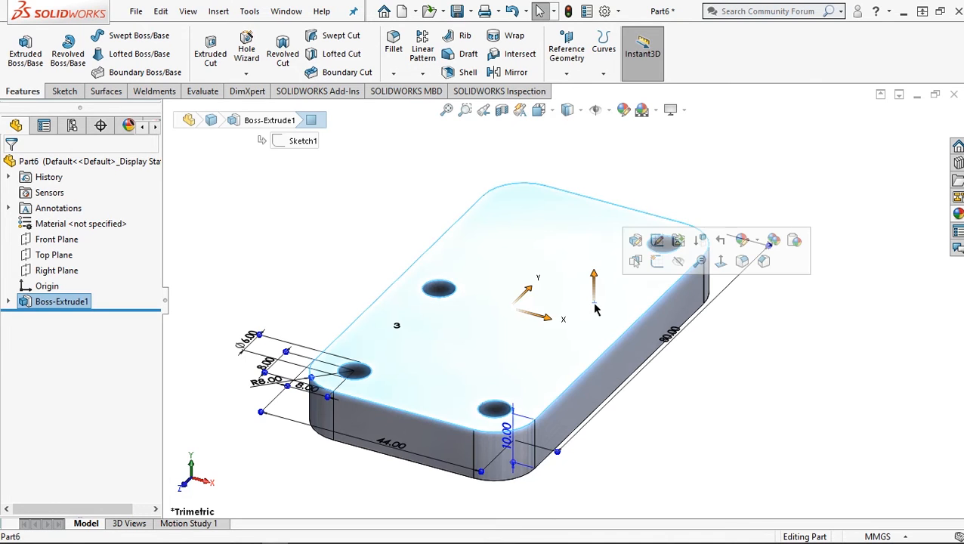
left_click(656, 263)
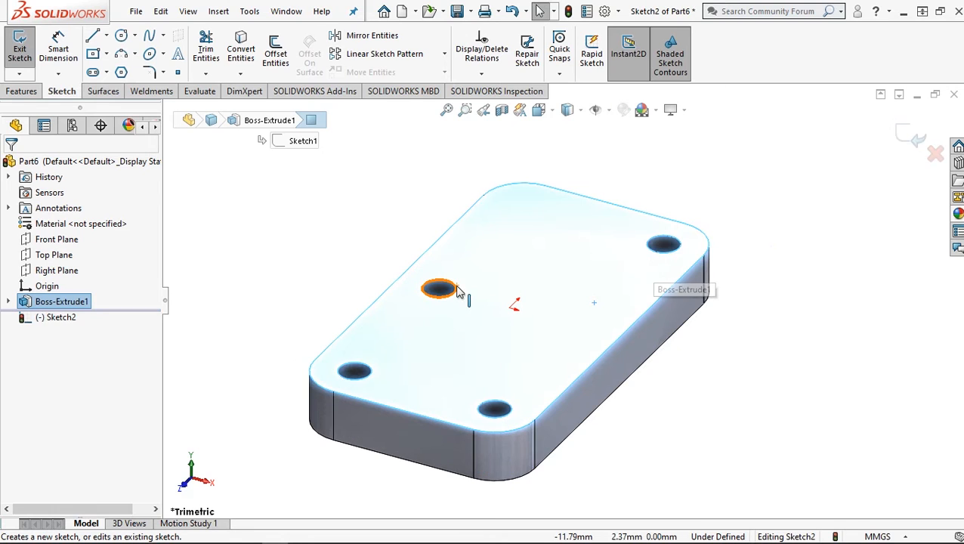
left_click(93, 36)
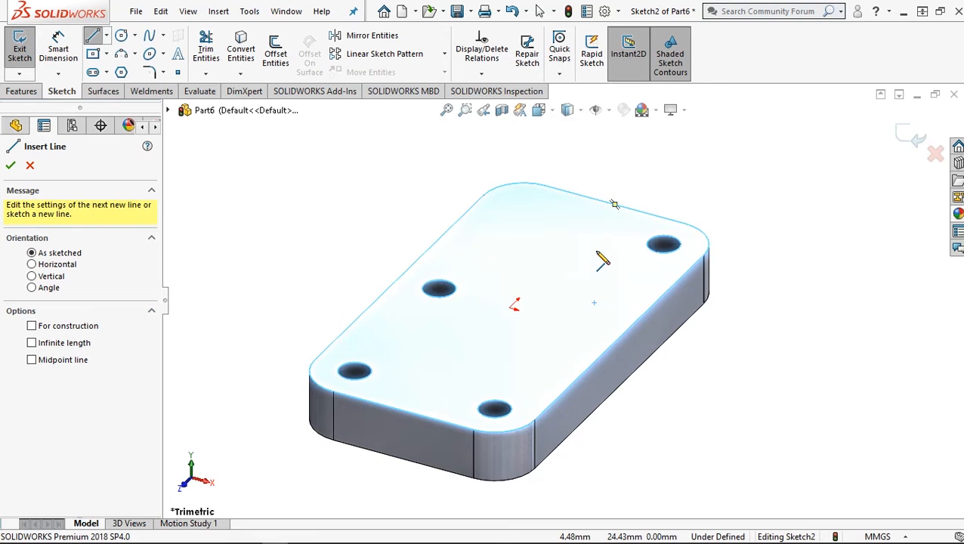
key("ctrl+8")
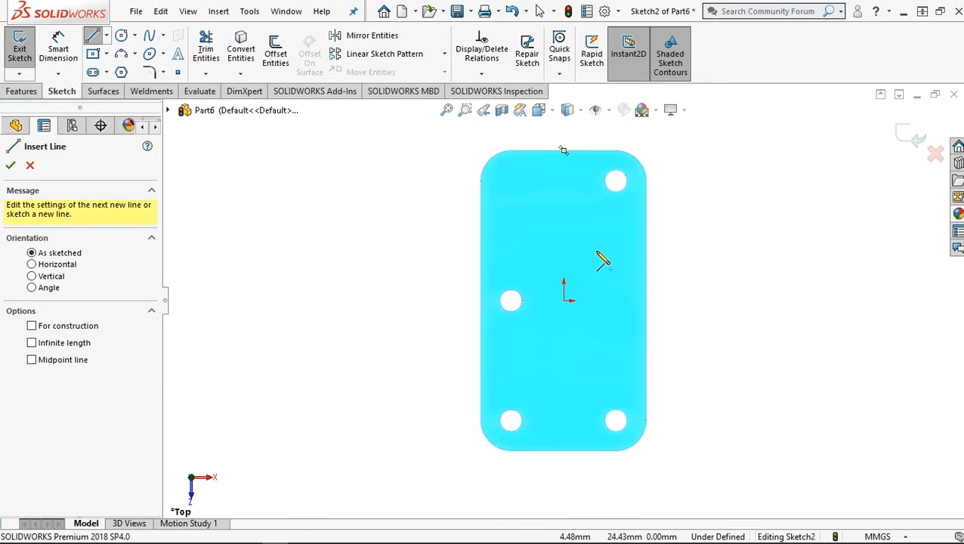
scroll(612, 240, "down", 2)
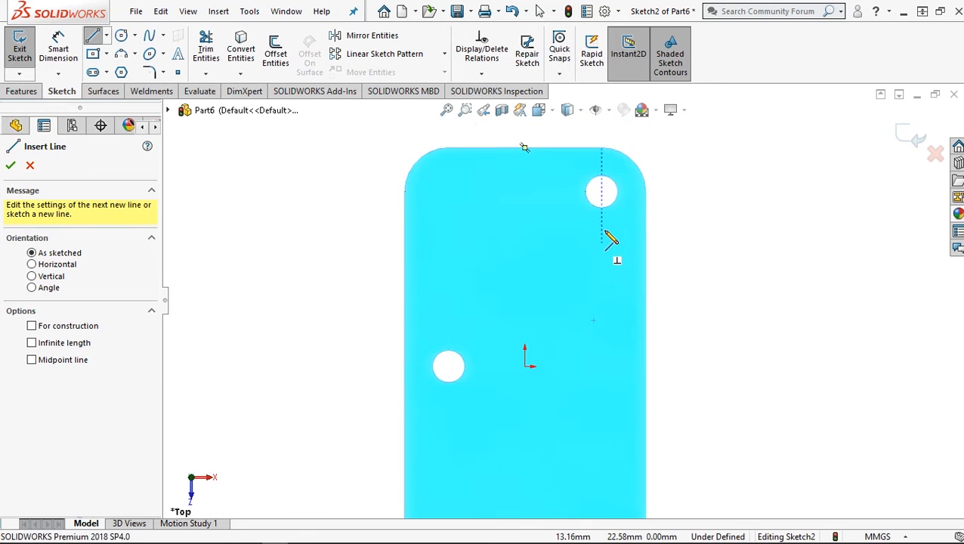
left_click(525, 147)
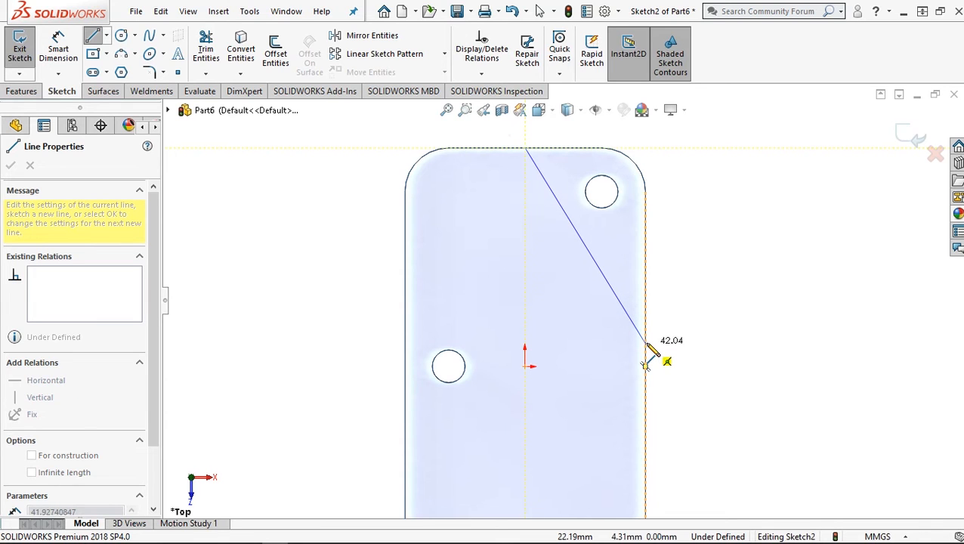
left_click(645, 342)
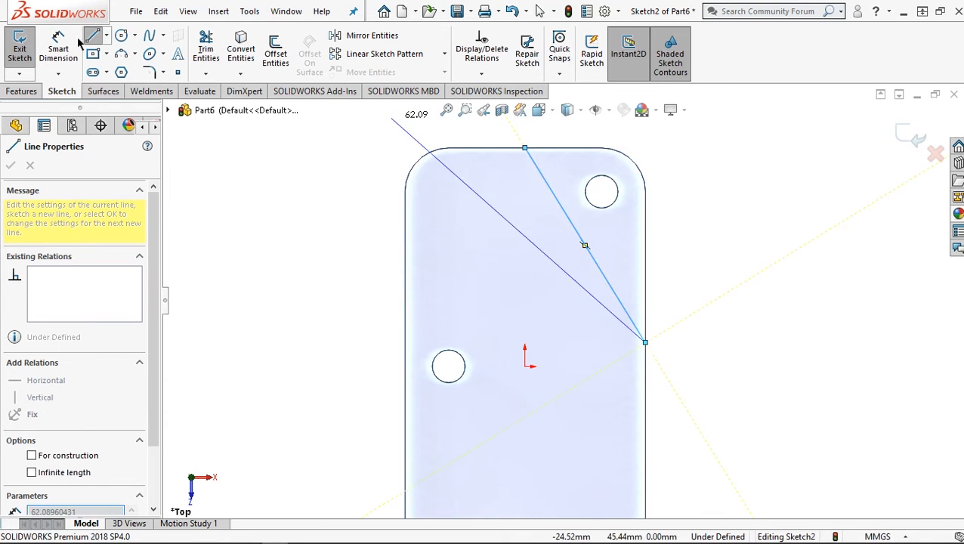
key("Escape")
key("Escape")
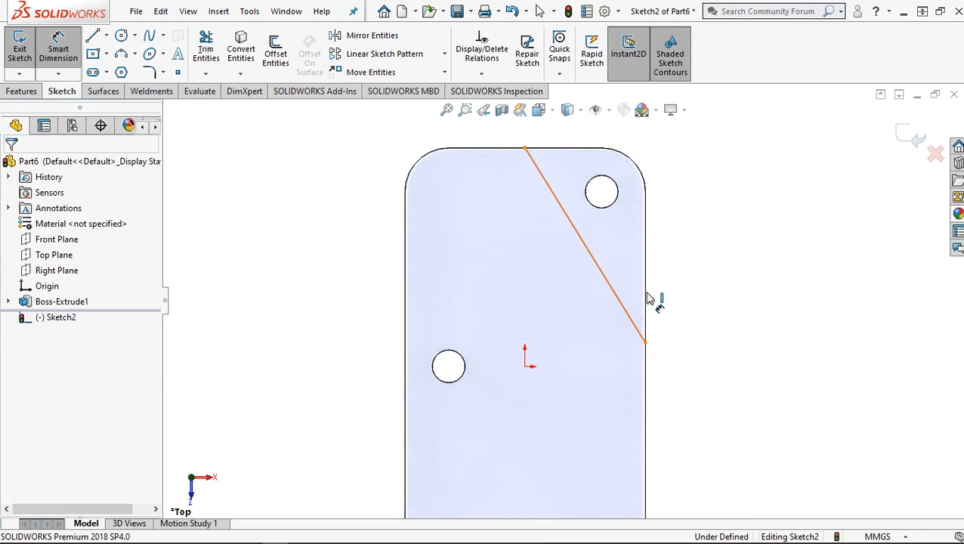
- Dimension the angle between the slanted line and the plate's right edge and set it to 30°
left_click(617, 297)
left_click(646, 302)
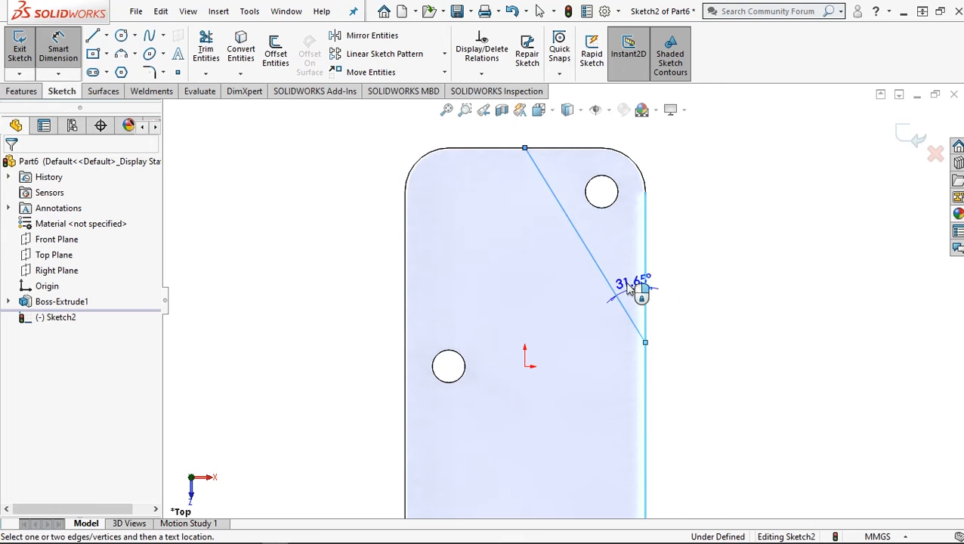
left_click(626, 286)
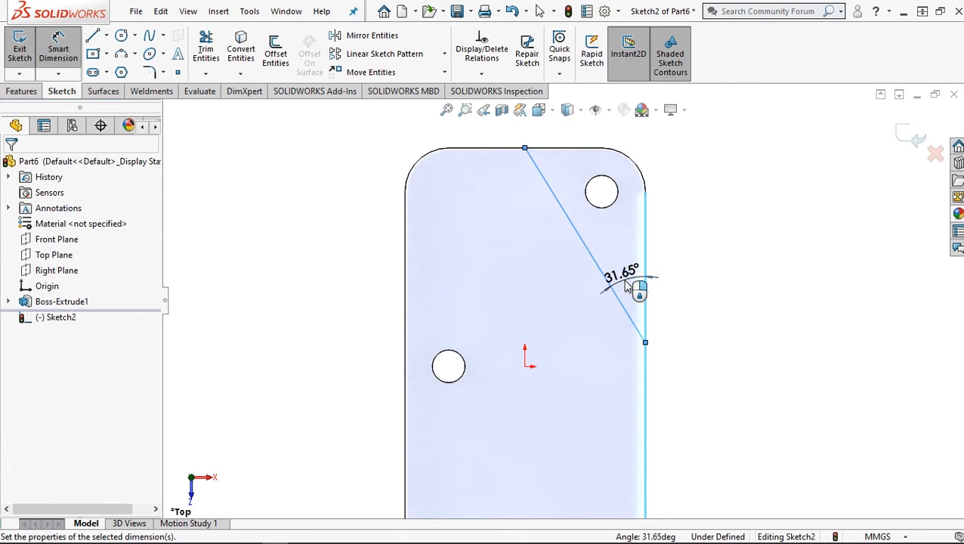
type("30")
key("Return")
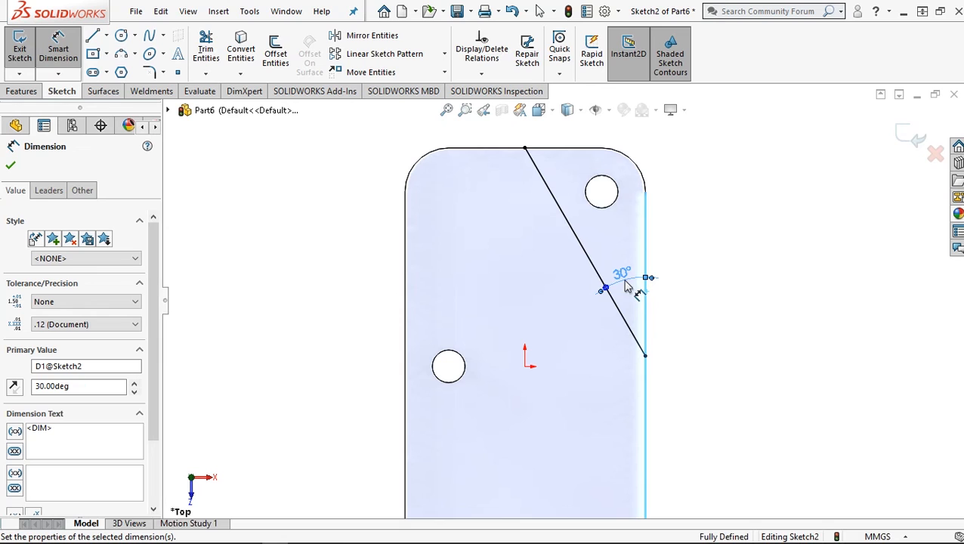
- Complete the tilted rectangle with three lines from the slanted line's lower end, via a point below the origin and the plate's left edge, to the upper midpoint
left_click(96, 37)
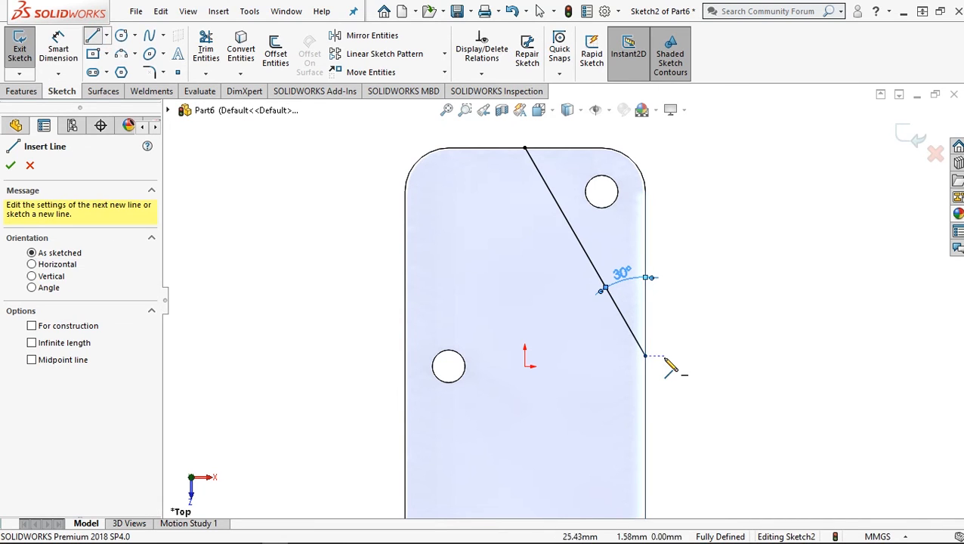
left_click(646, 356)
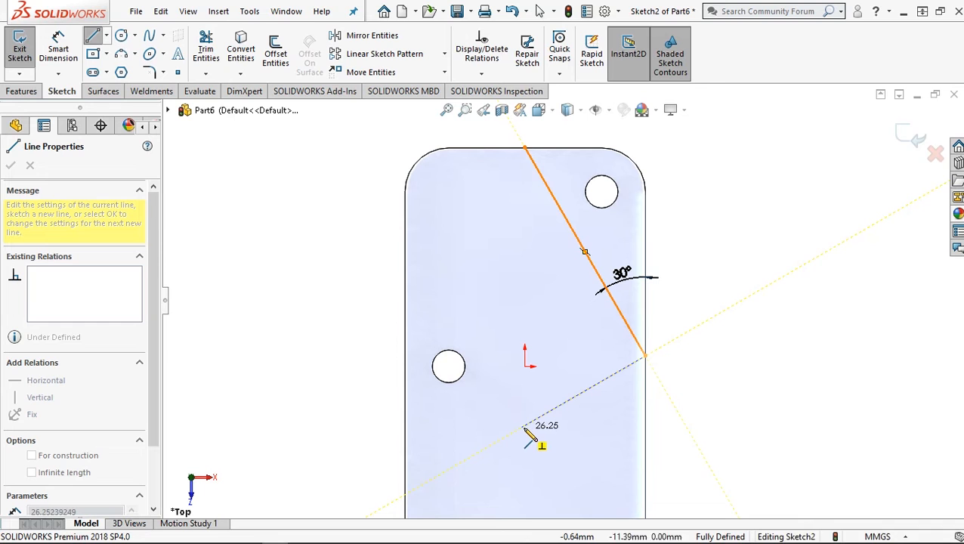
left_click(525, 424)
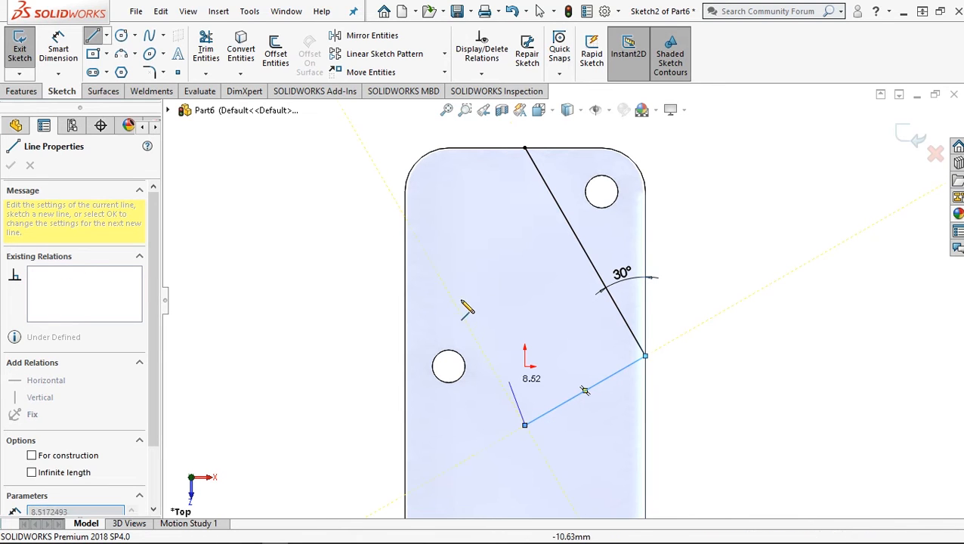
left_click(405, 216)
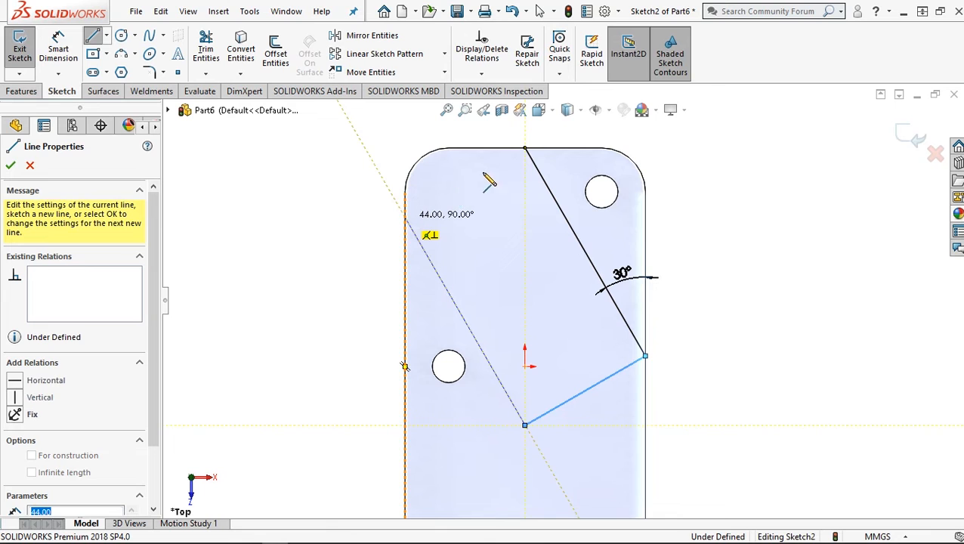
left_click(525, 147)
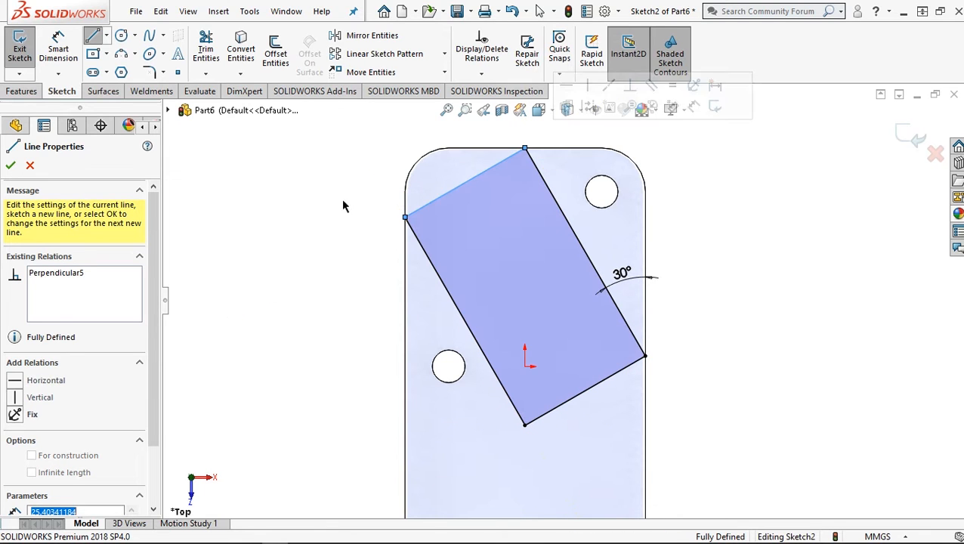
- Apply a Perpendicular relation between the tilted rectangle's 30° long side and its lower short side, and close the sketch
left_click(10, 165)
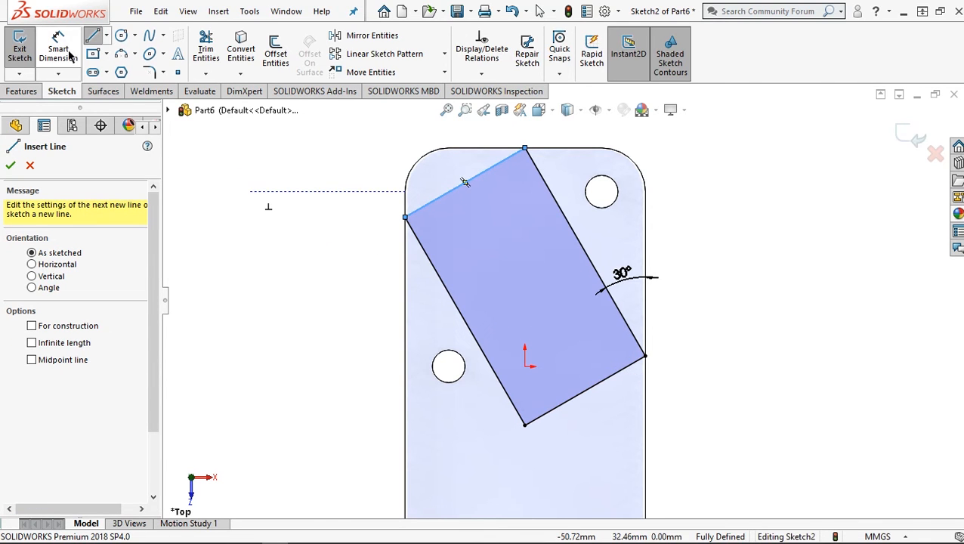
left_click(12, 164)
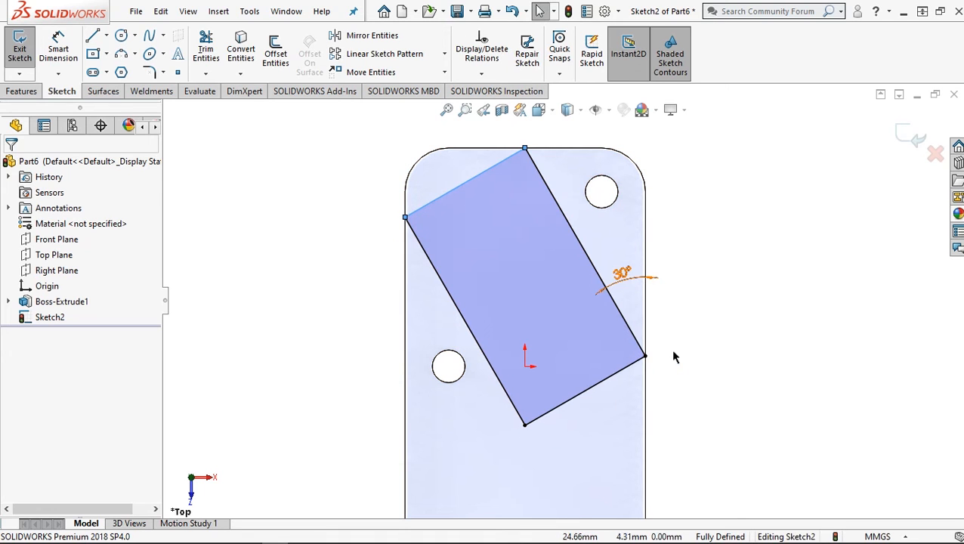
left_click_drag(629, 332, 621, 375)
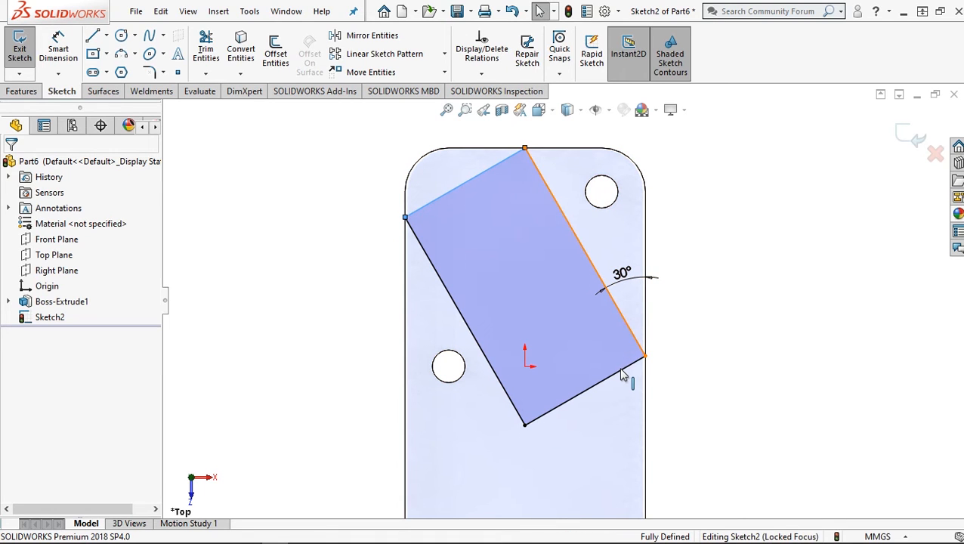
left_click(621, 370)
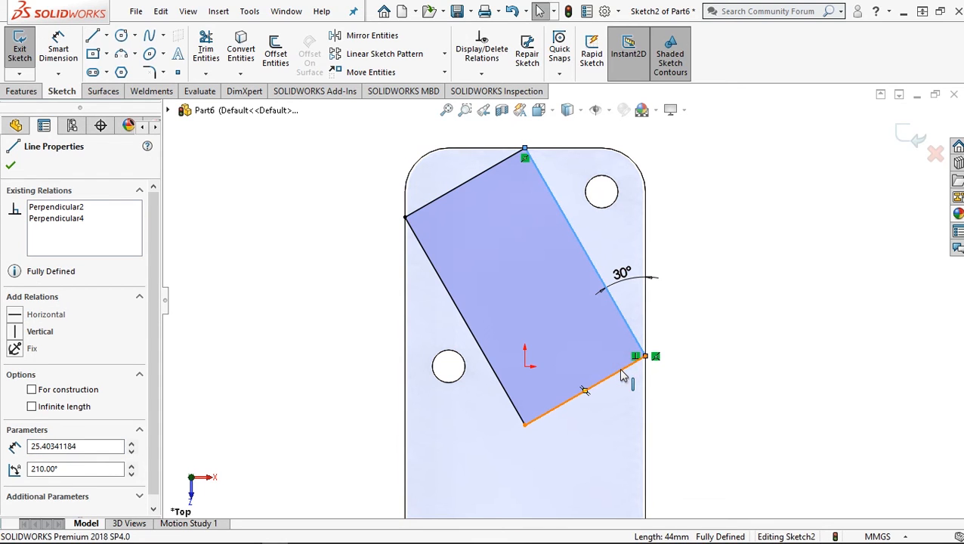
left_click(621, 375, "ctrl")
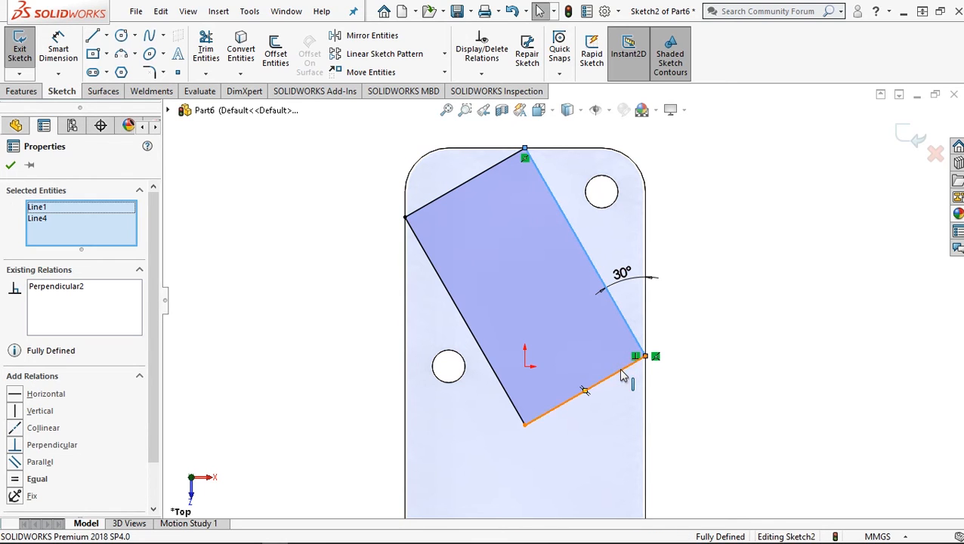
left_click(14, 451)
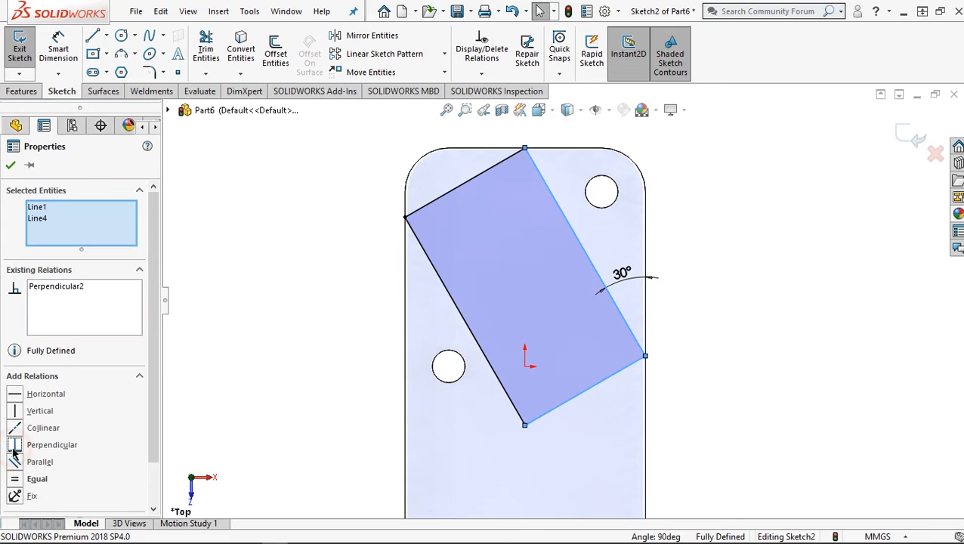
left_click(10, 168)
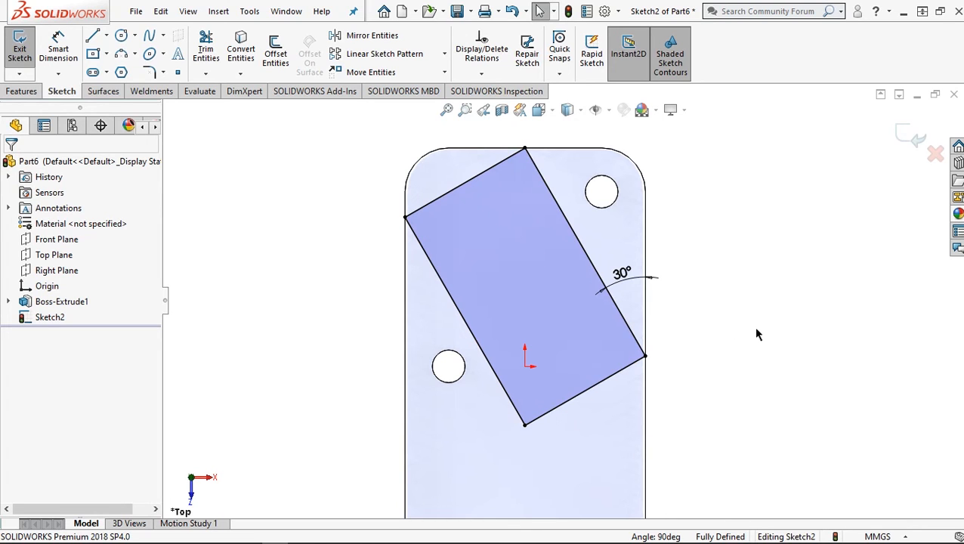
left_click(913, 134)
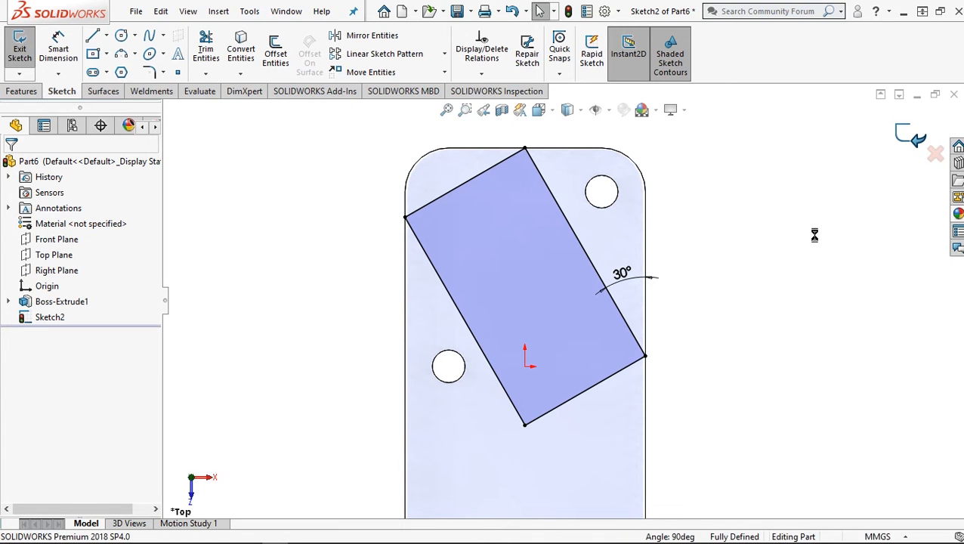
left_click(328, 306)
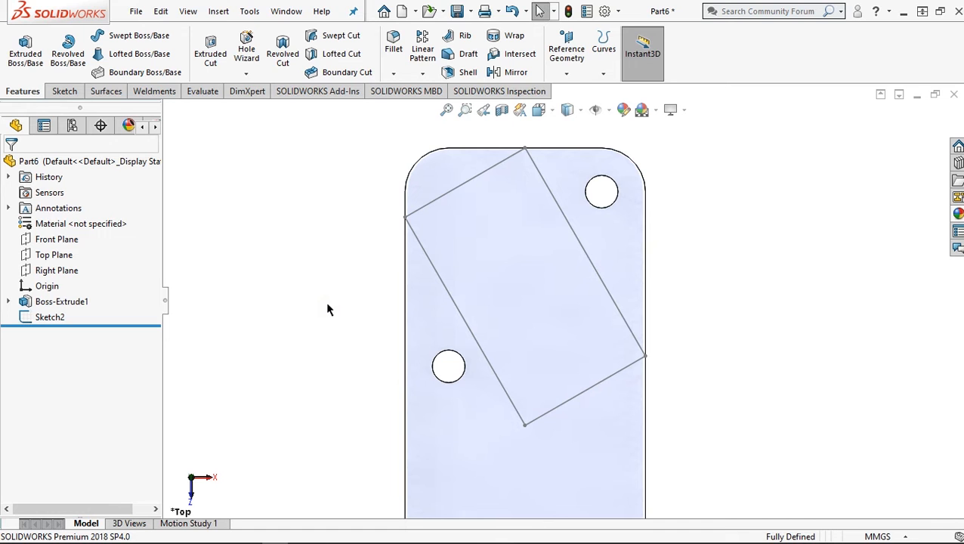
- Create a 3D sketch with a line about 23 mm long rising along Y from the free corner of the tilted rectangle's lower short side
key("ctrl+7")
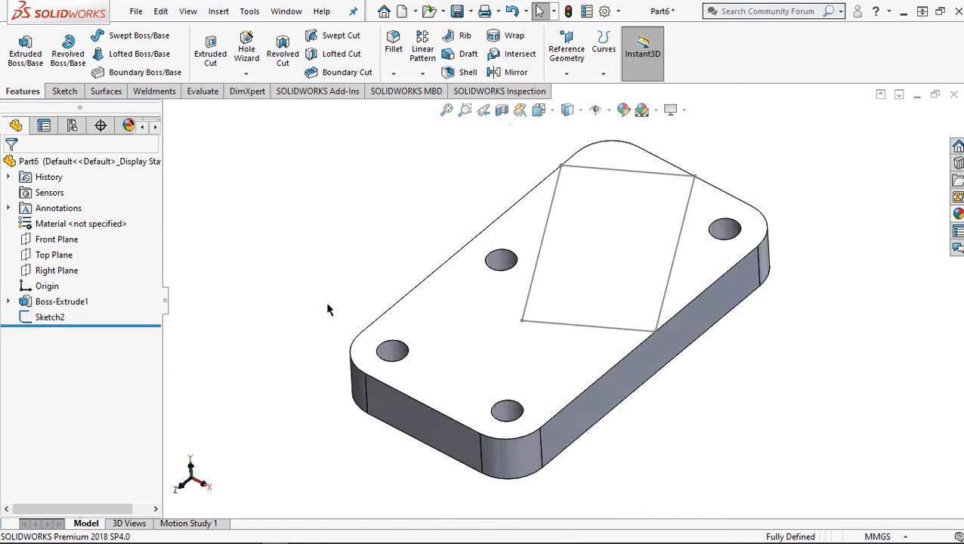
left_click(56, 91)
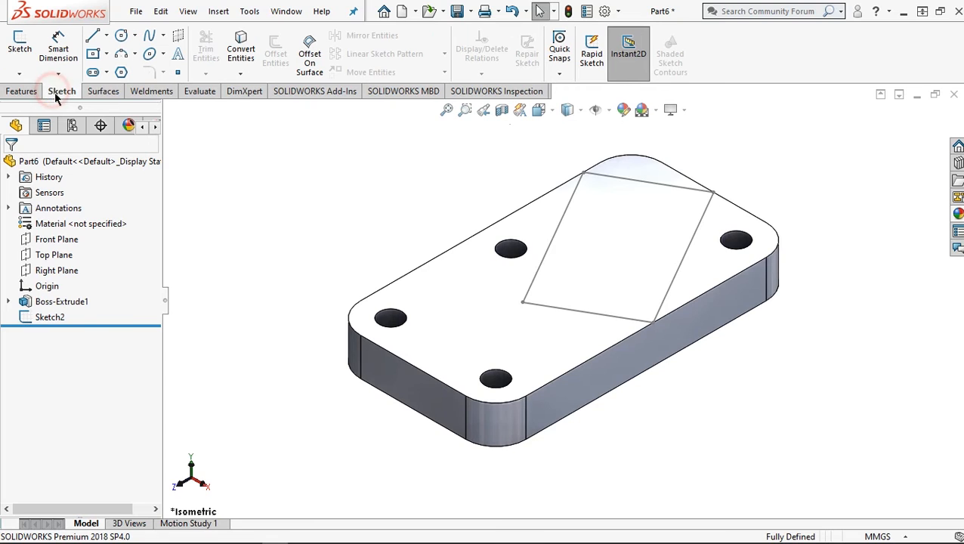
left_click(20, 74)
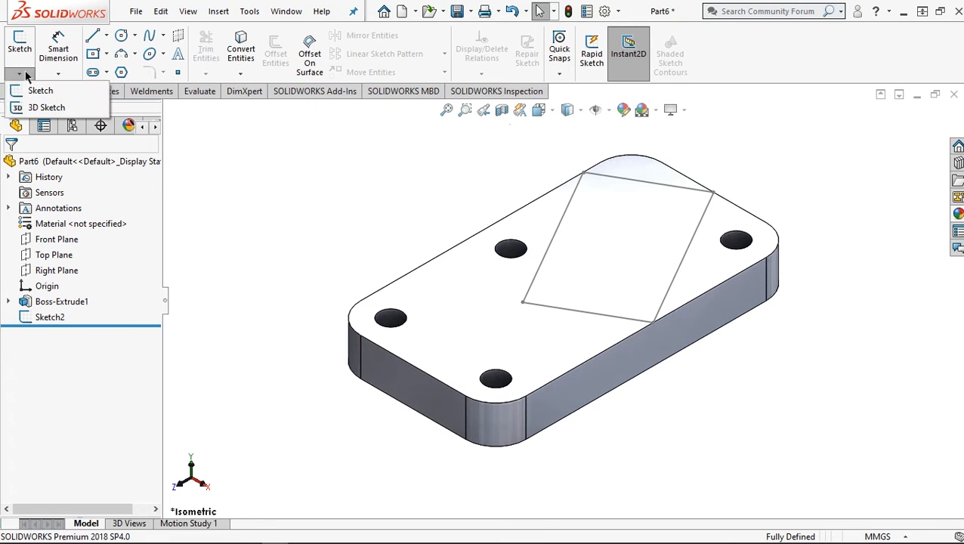
left_click(42, 108)
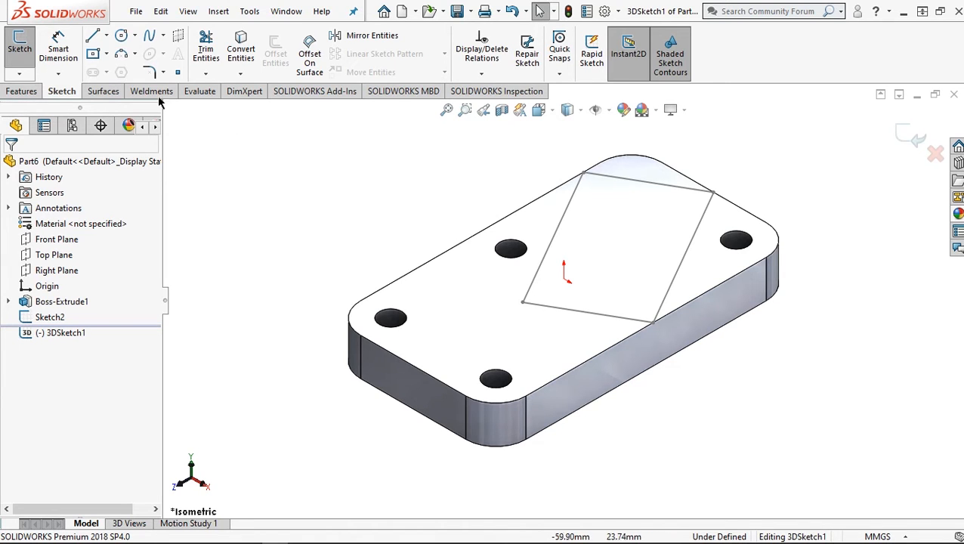
left_click(93, 35)
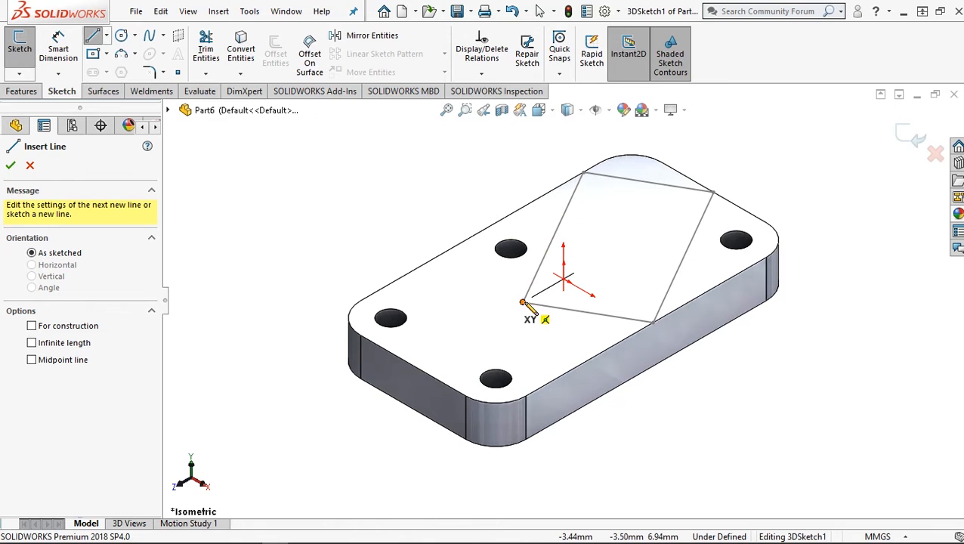
left_click(523, 303)
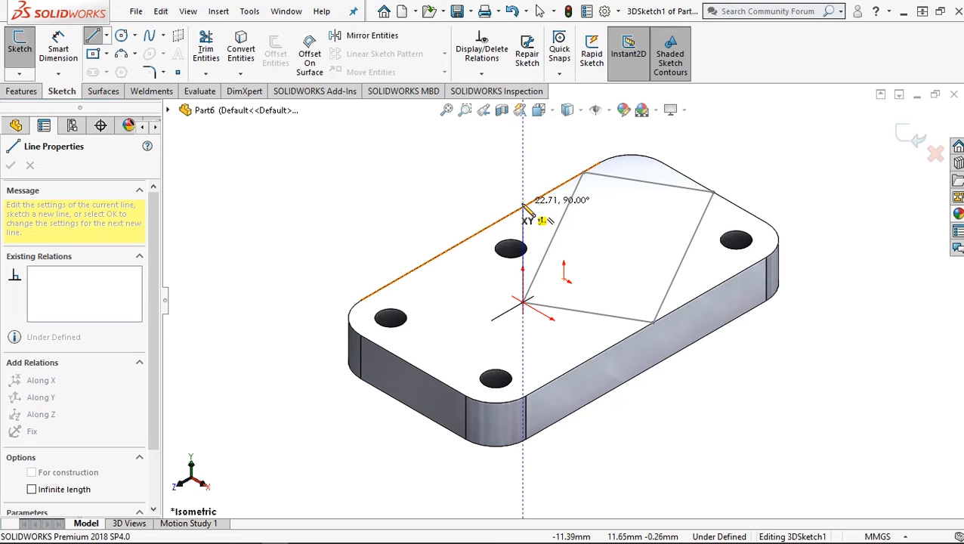
left_click(522, 203)
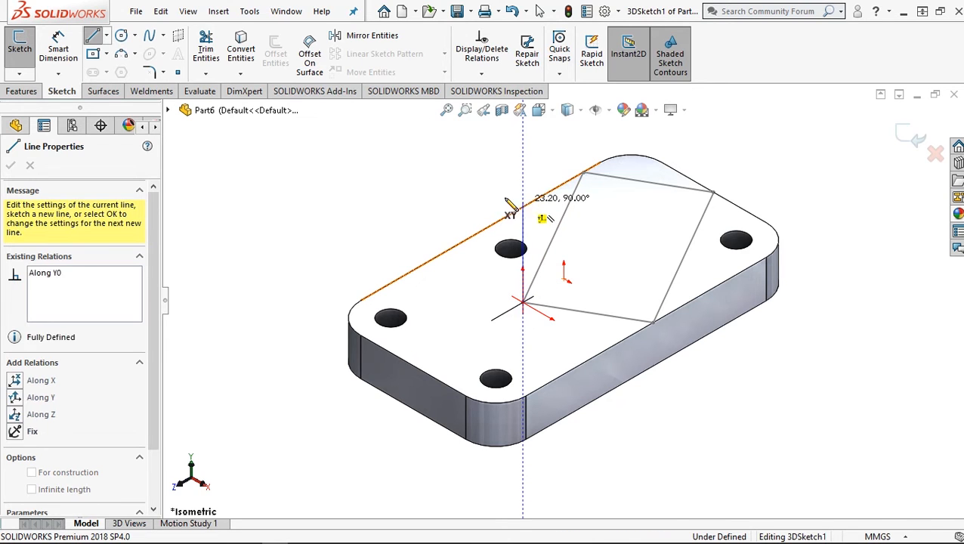
right_click(380, 214)
left_click(407, 214)
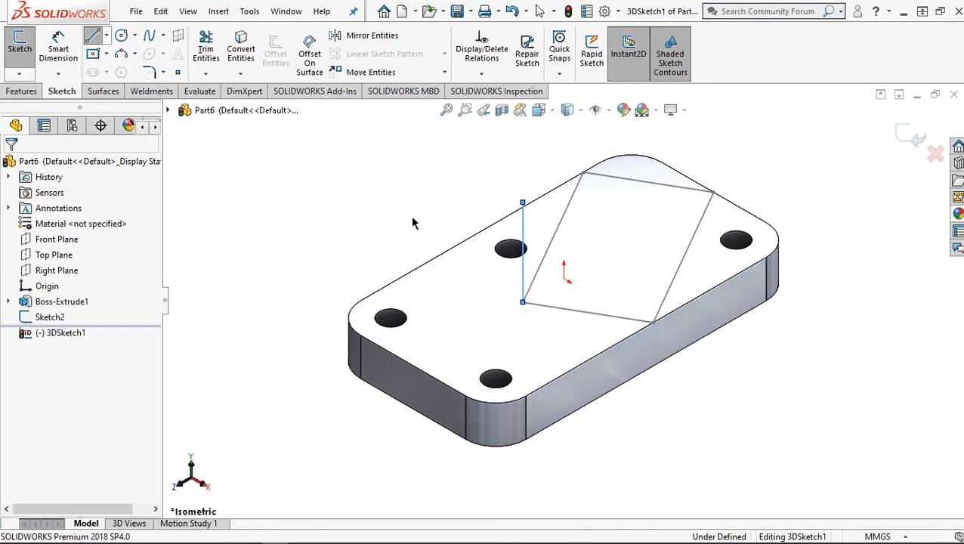
left_click(911, 136)
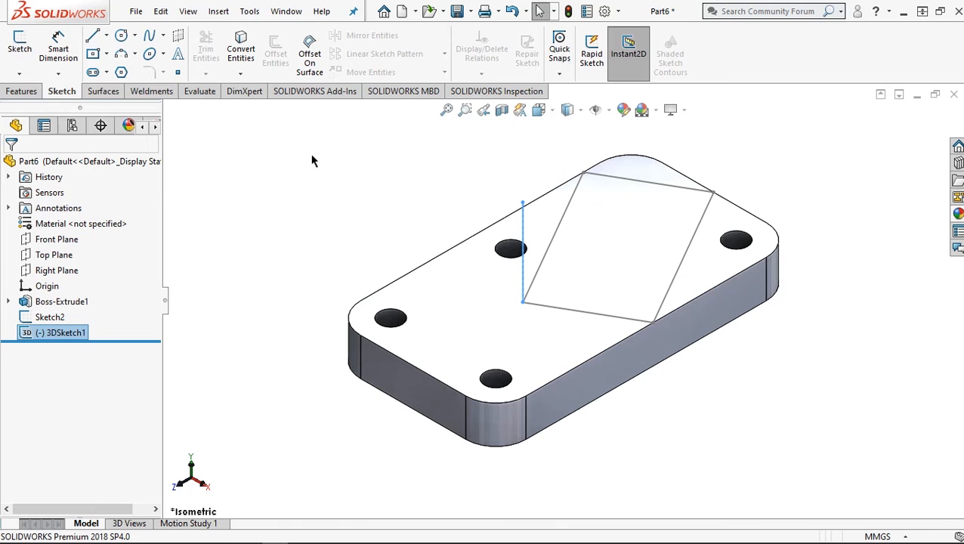
- Create a reference plane coincident with the vertical 3D sketch line and the tilted rectangle's adjoining short side
left_click(20, 91)
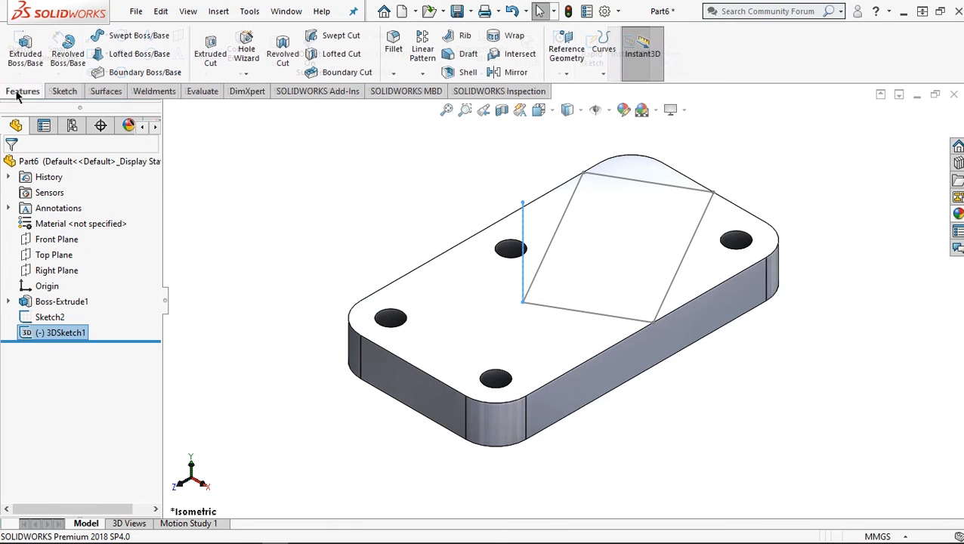
left_click(578, 61)
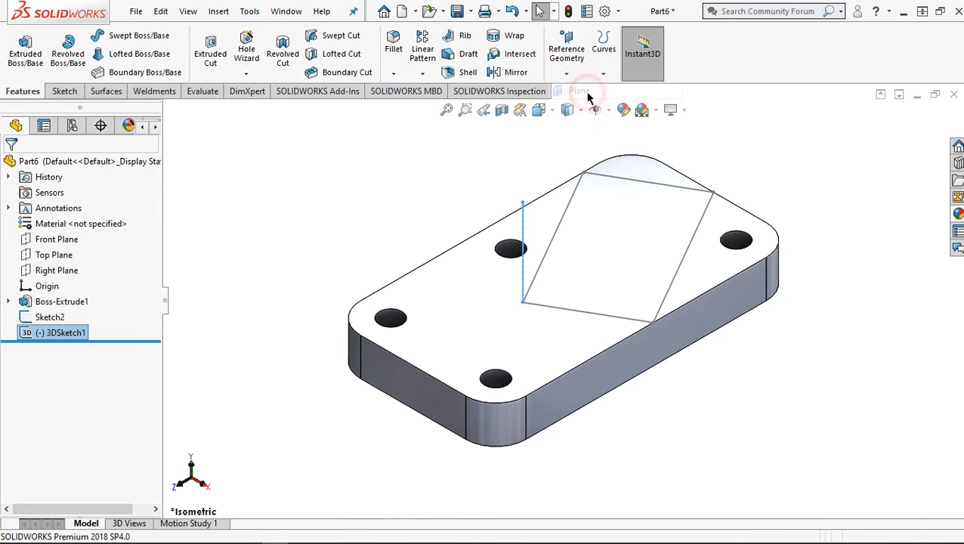
left_click(521, 230)
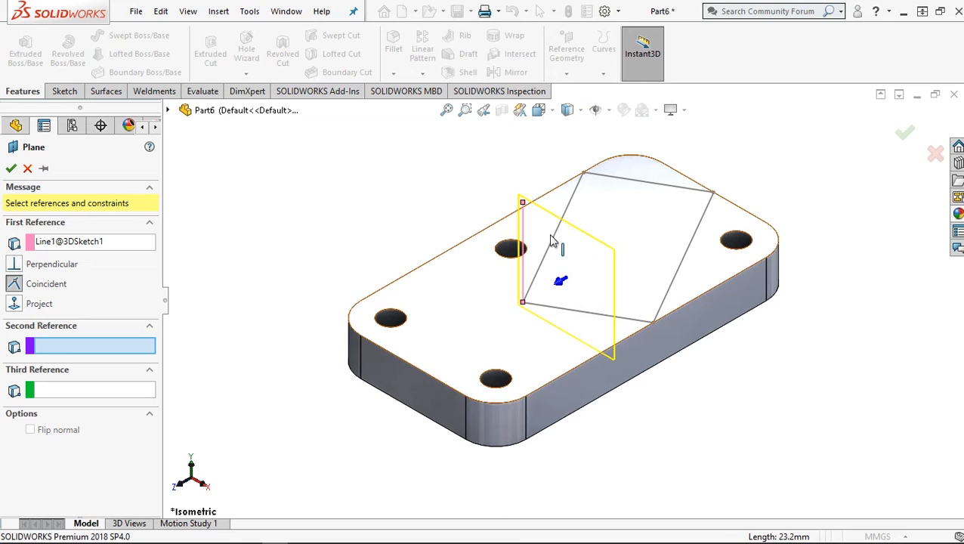
left_click(639, 321)
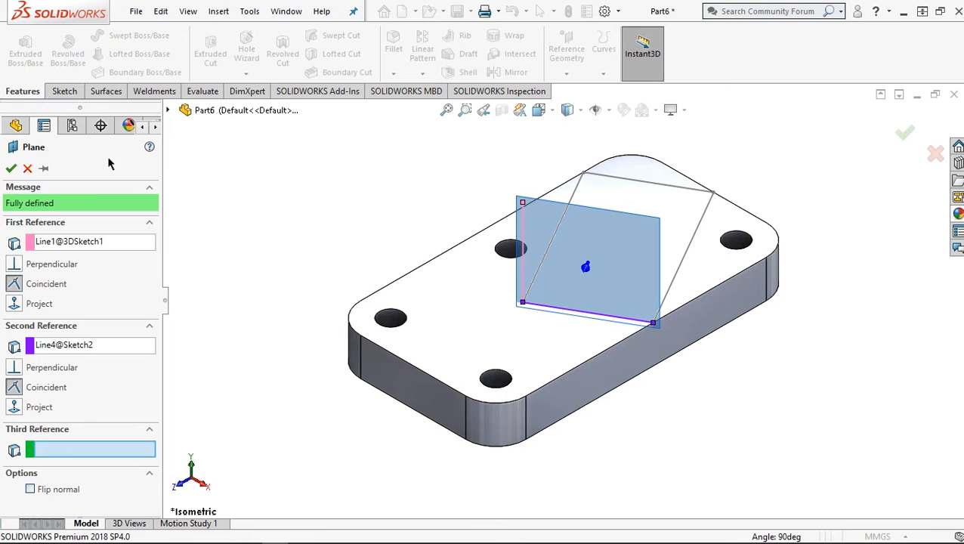
left_click(11, 169)
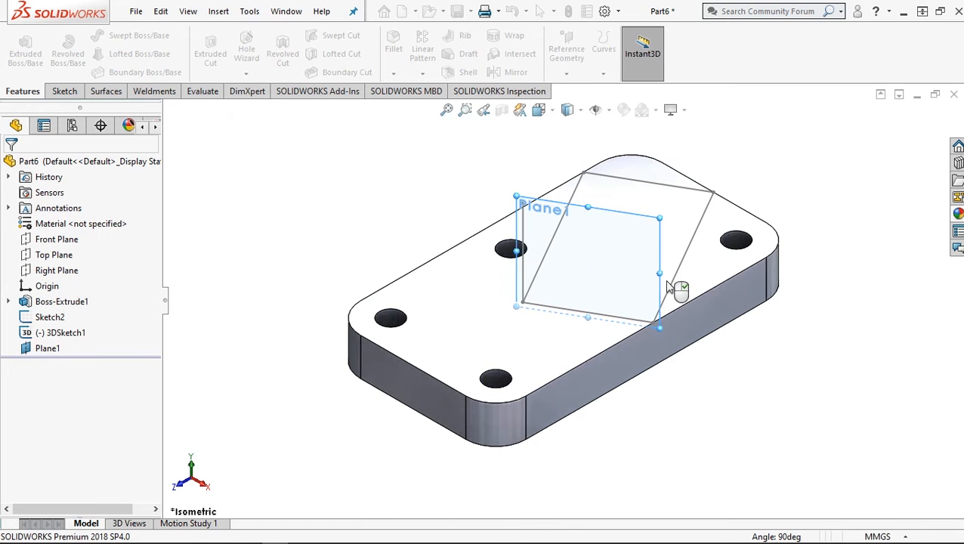
- Start a sketch on the new vertical reference plane and view it face-on
scroll(669, 287, "down", 1)
left_click(41, 351)
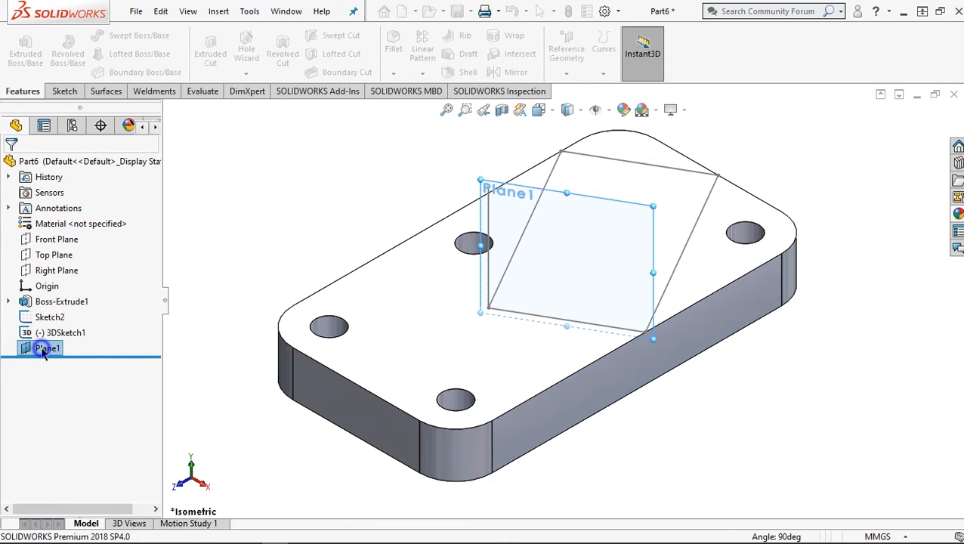
right_click(43, 352)
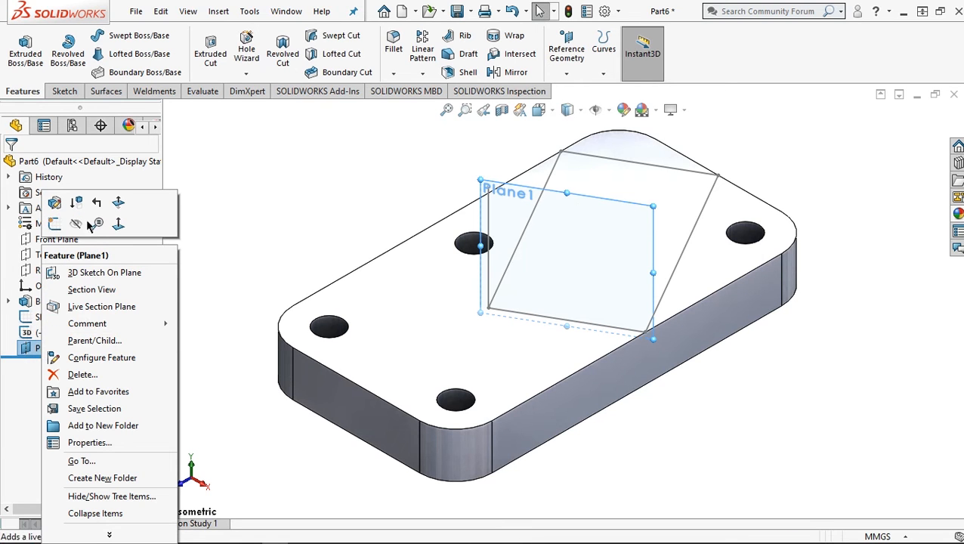
left_click(55, 225)
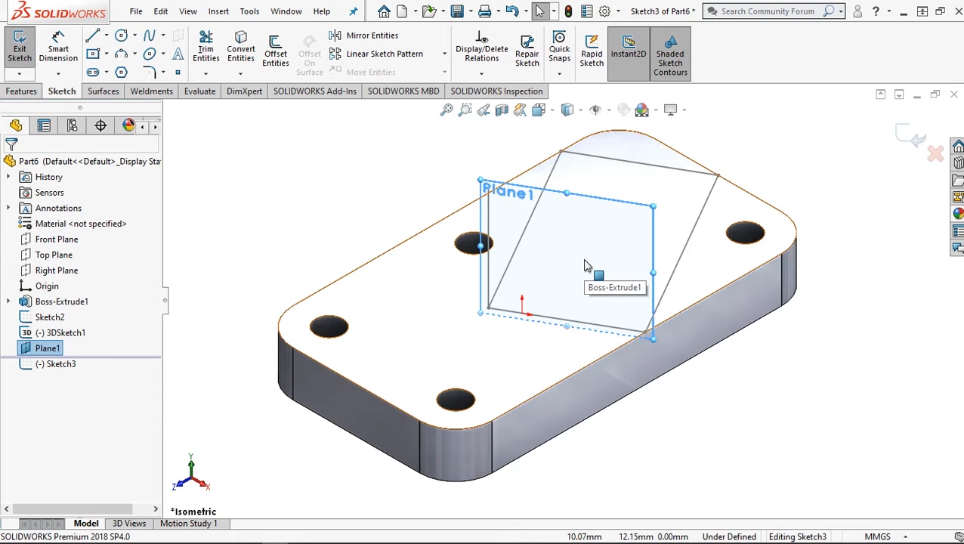
key("ctrl+8")
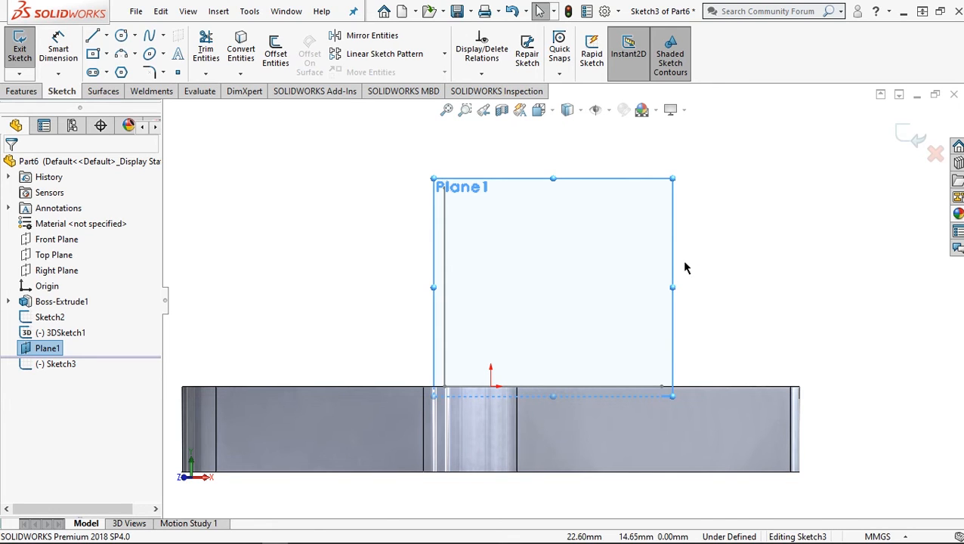
left_click(92, 38)
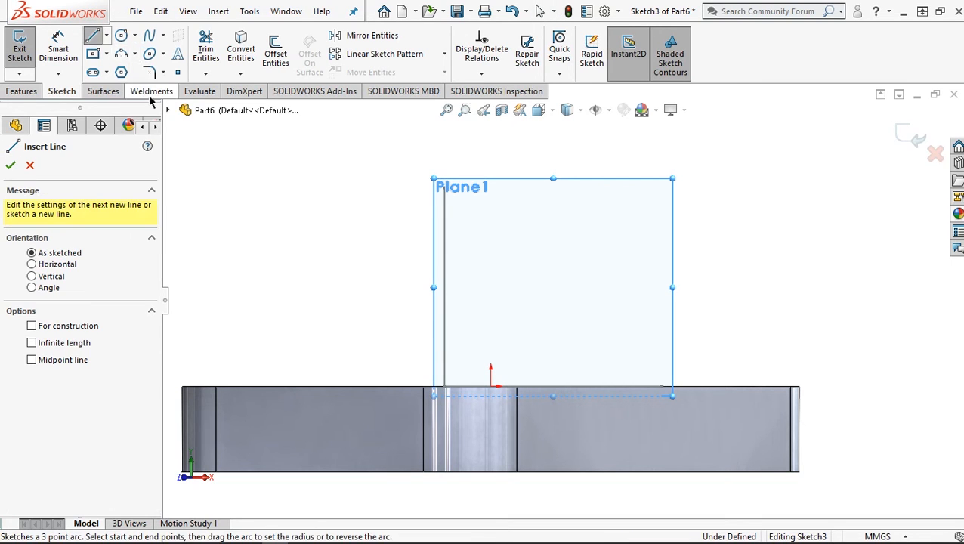
left_click(30, 165)
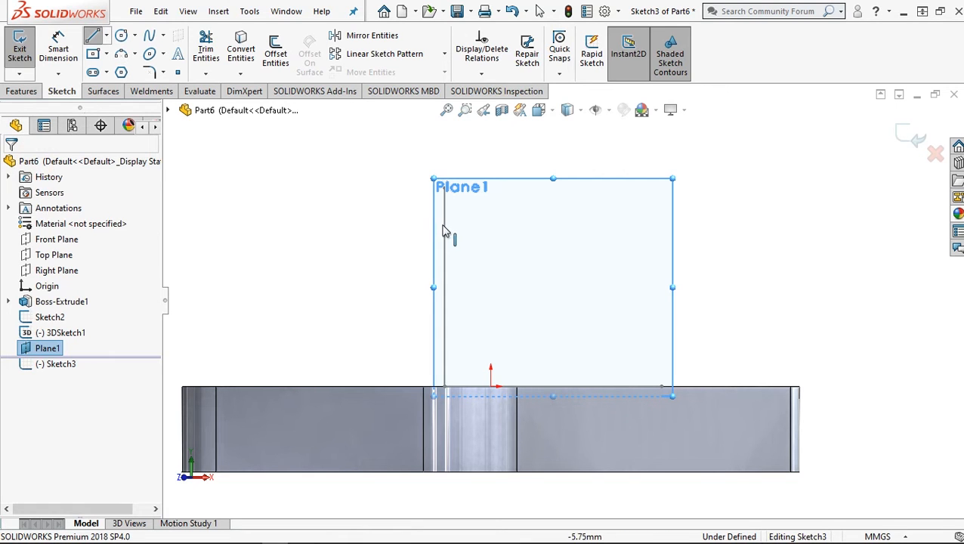
key("Escape")
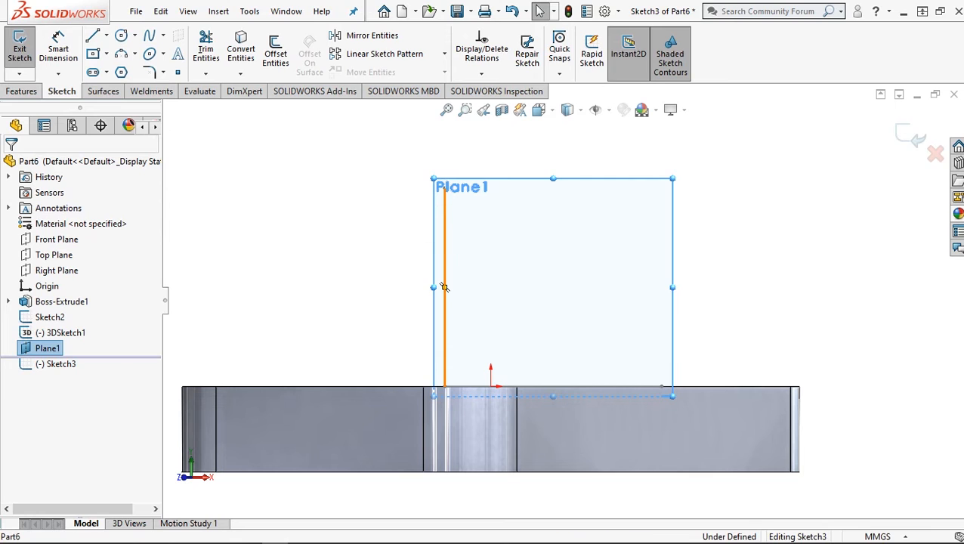
- Convert the vertical 3D line and the rectangle's short side into the current sketch, and select the converted vertical line
left_click(445, 235)
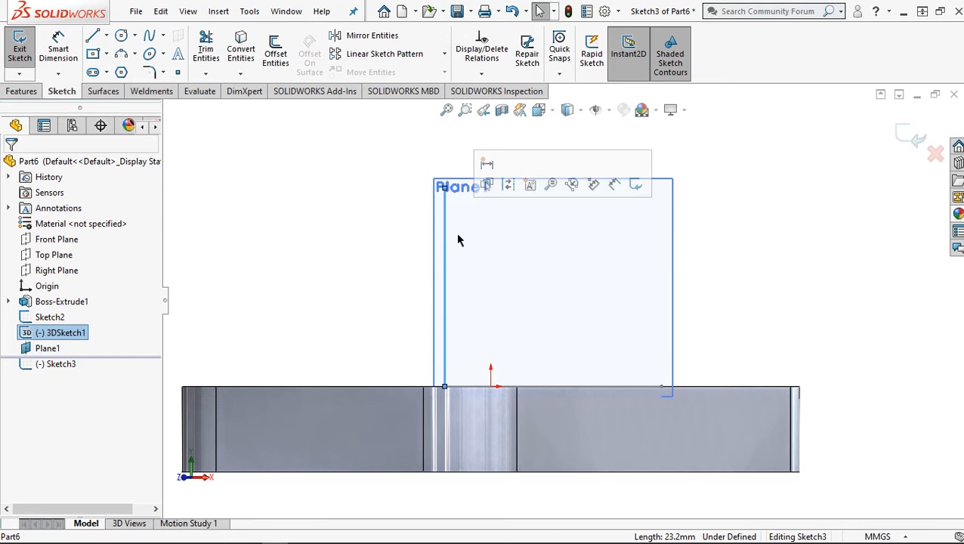
left_click(591, 387, "ctrl")
left_click(242, 50)
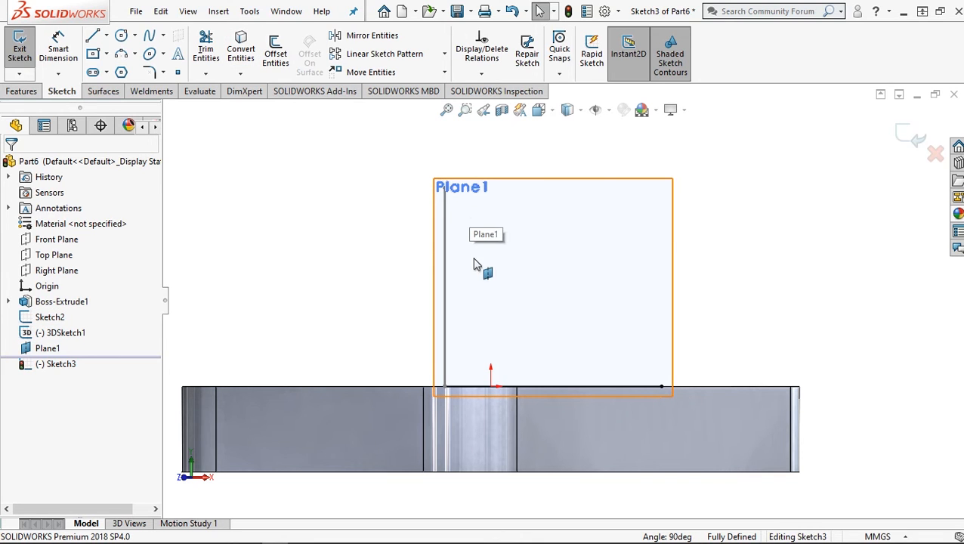
scroll(467, 358, "down", 2)
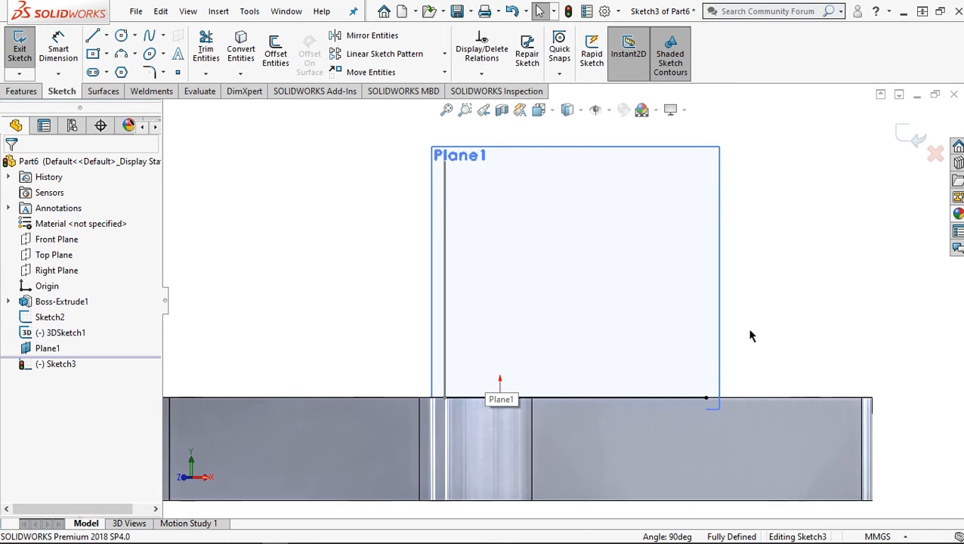
middle_click_drag(736, 329, 719, 361)
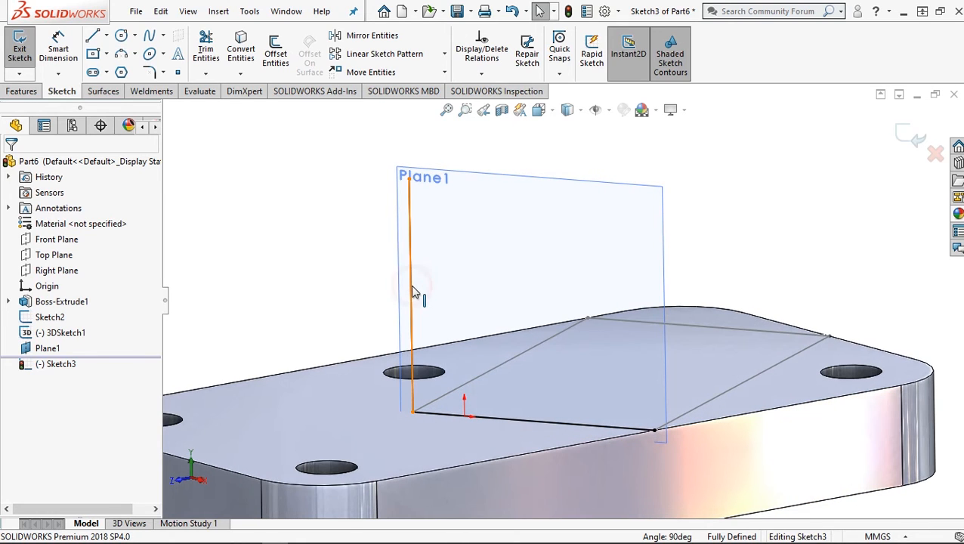
left_click(412, 293)
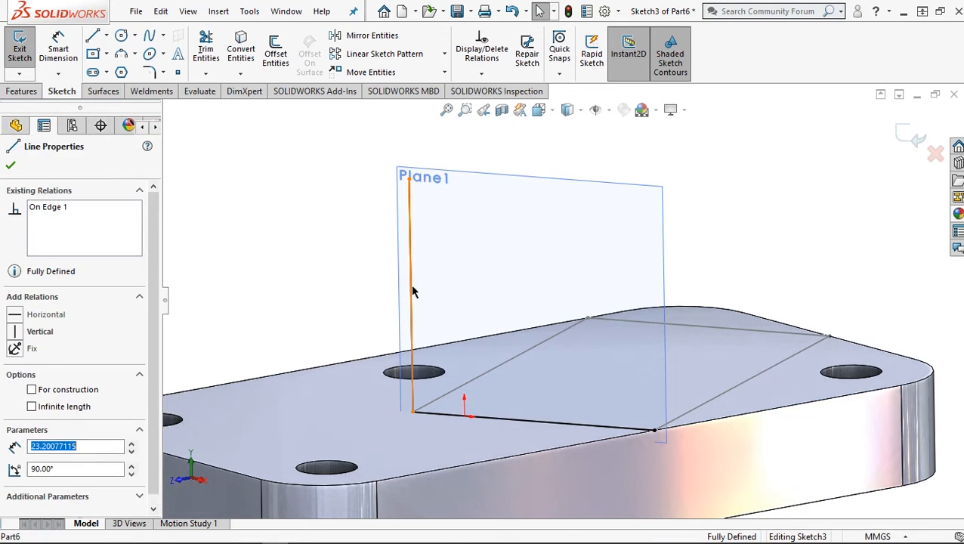
left_click(243, 53)
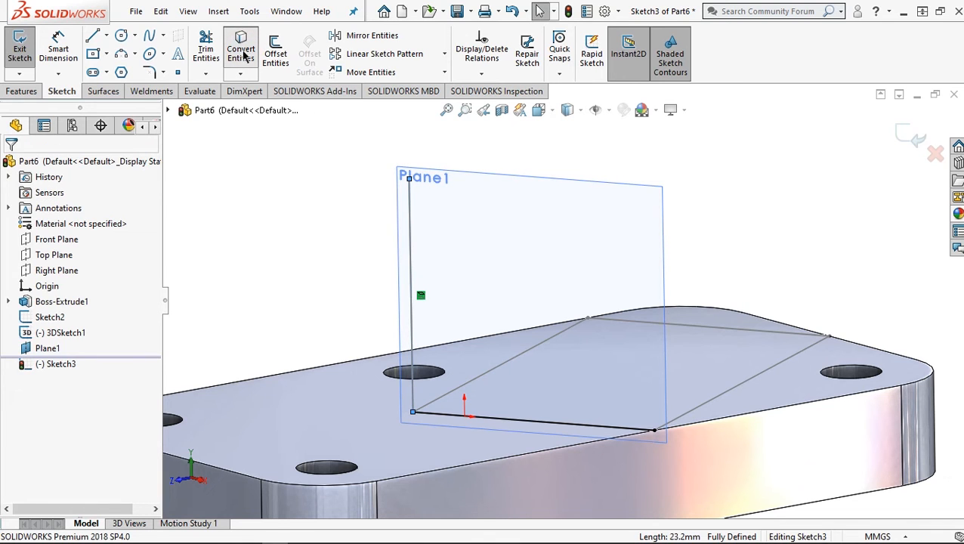
scroll(464, 318, "down", 1)
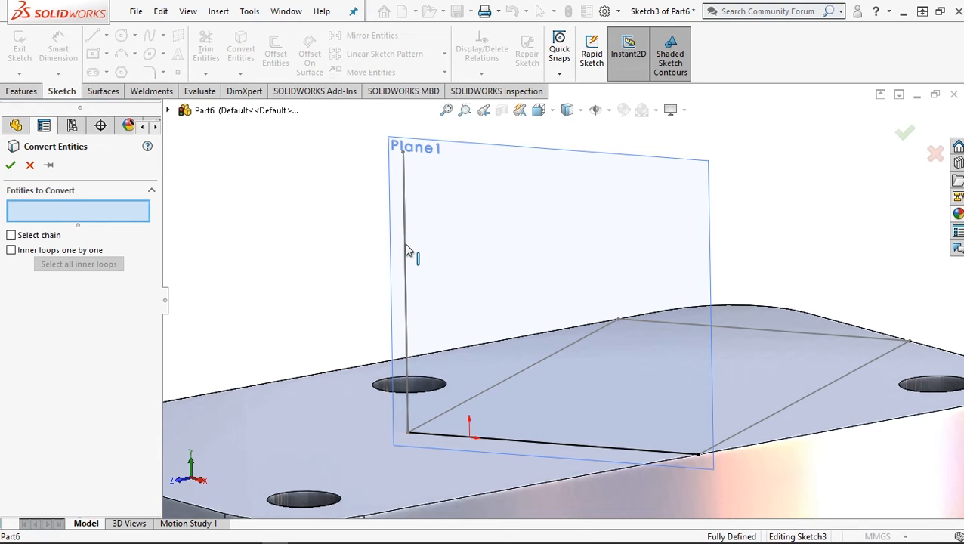
left_click(11, 166)
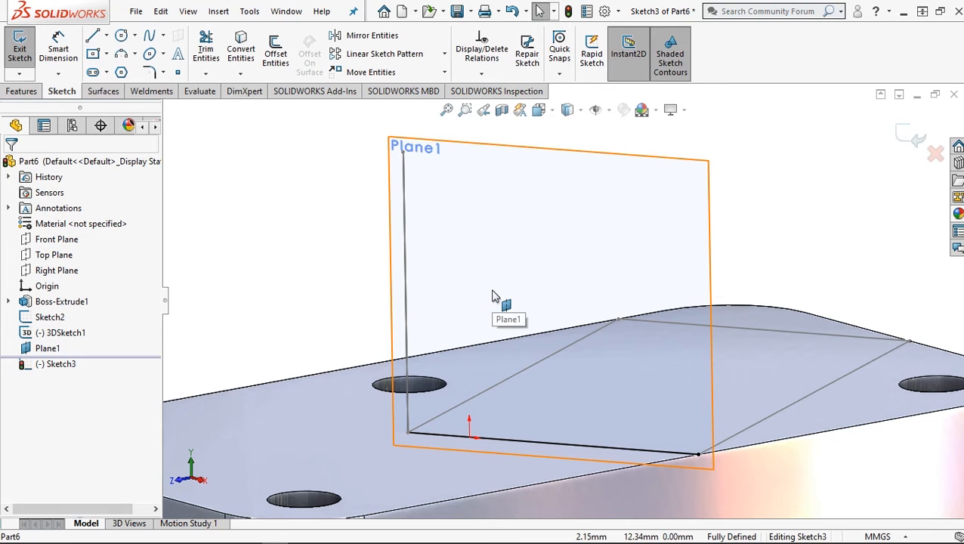
- Sketch a sloped line about 52 mm long from the short side's outer end and a vertical line about 46 mm down to the opposite corner
left_click(96, 36)
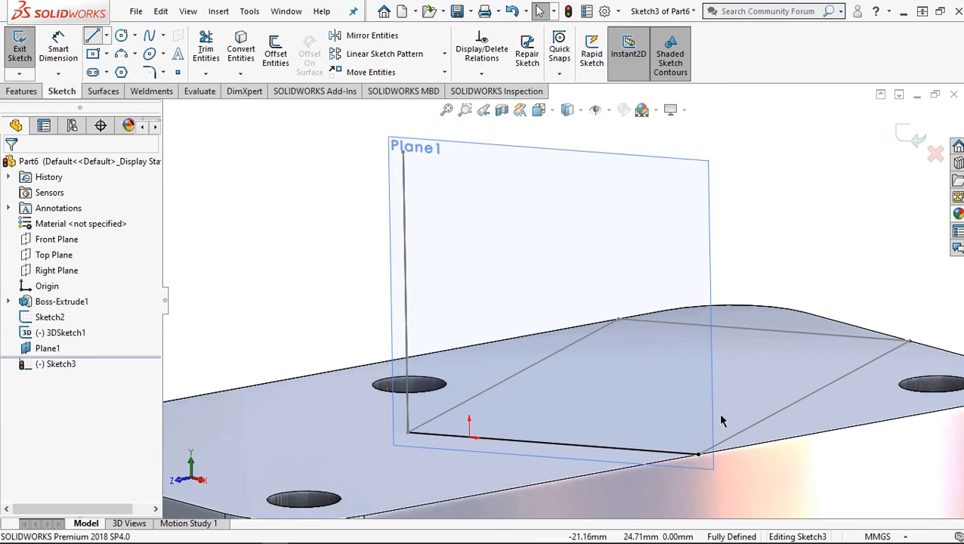
left_click(698, 453)
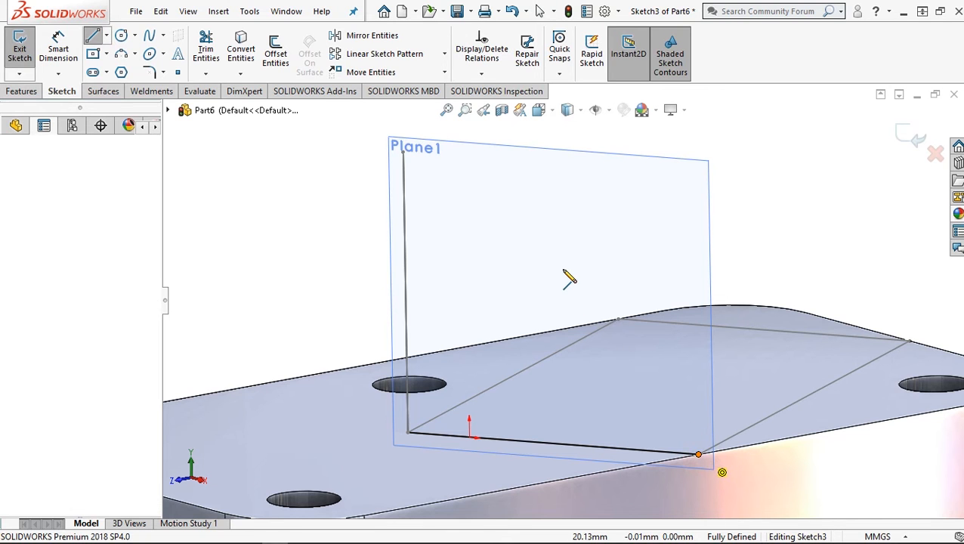
scroll(570, 272, "up", 6)
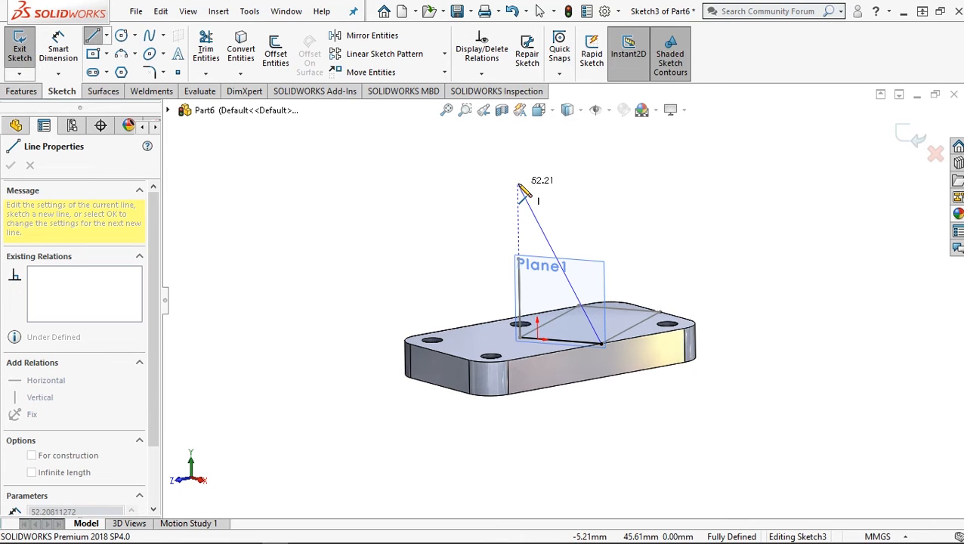
left_click(518, 183)
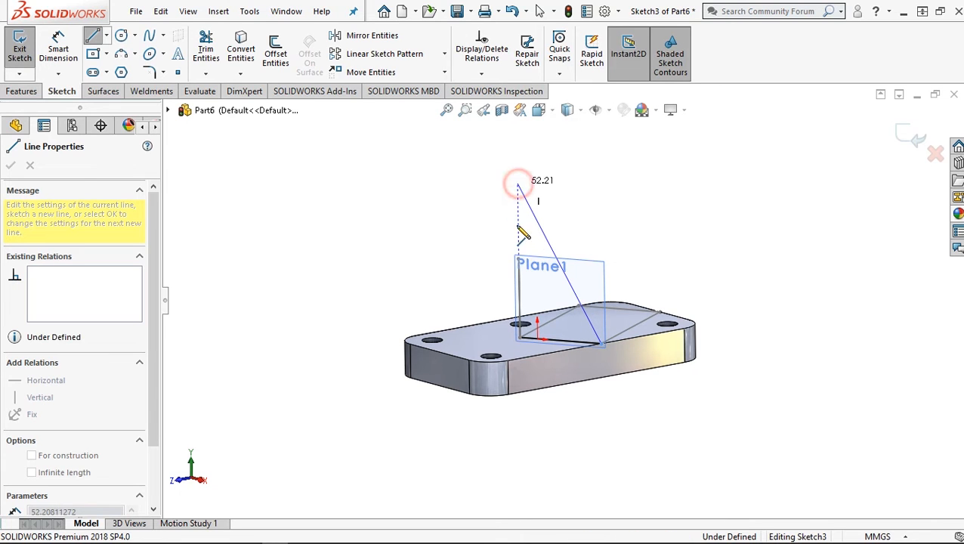
left_click(521, 338)
scroll(552, 303, "down", 3)
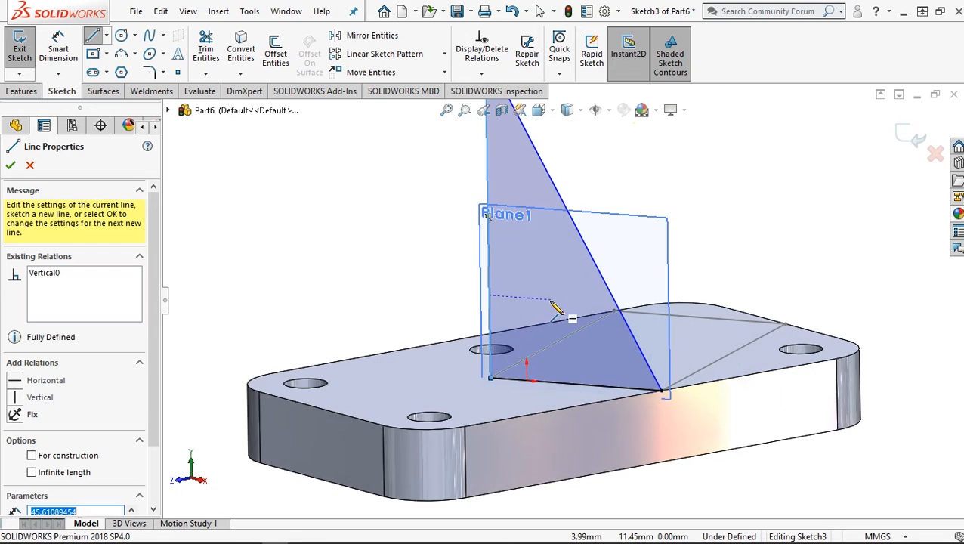
scroll(555, 306, "up", 3)
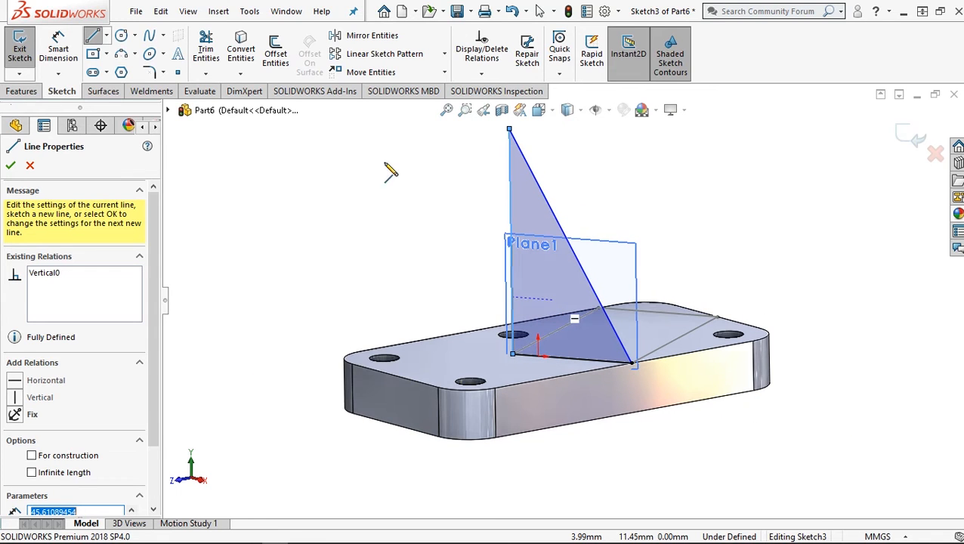
- Dimension the angle between the sloped line and the rectangle's short side at 60°
left_click(58, 49)
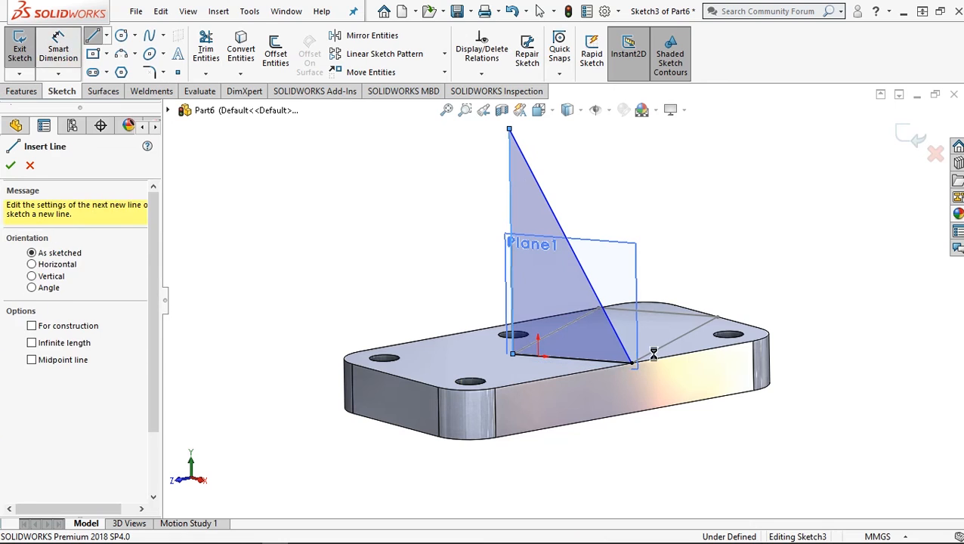
left_click(615, 329)
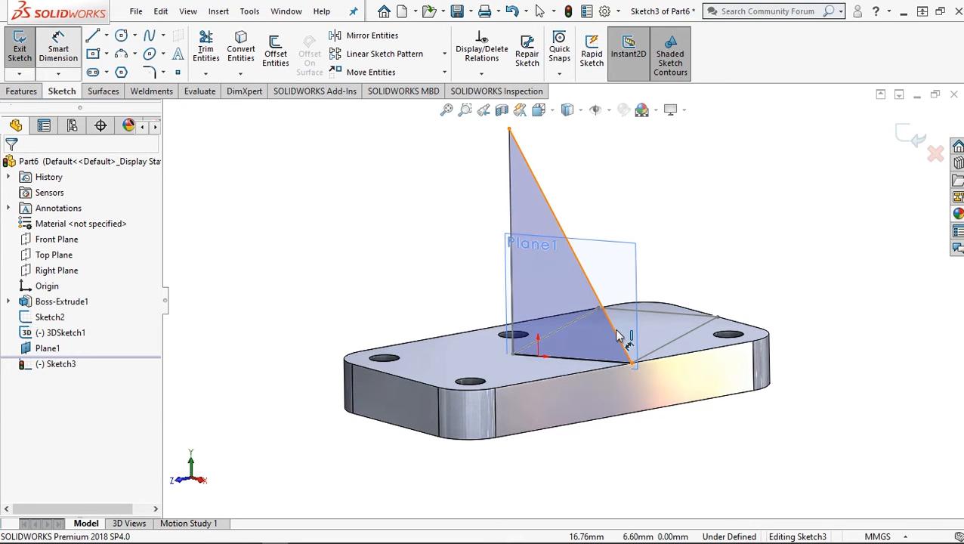
left_click(614, 368)
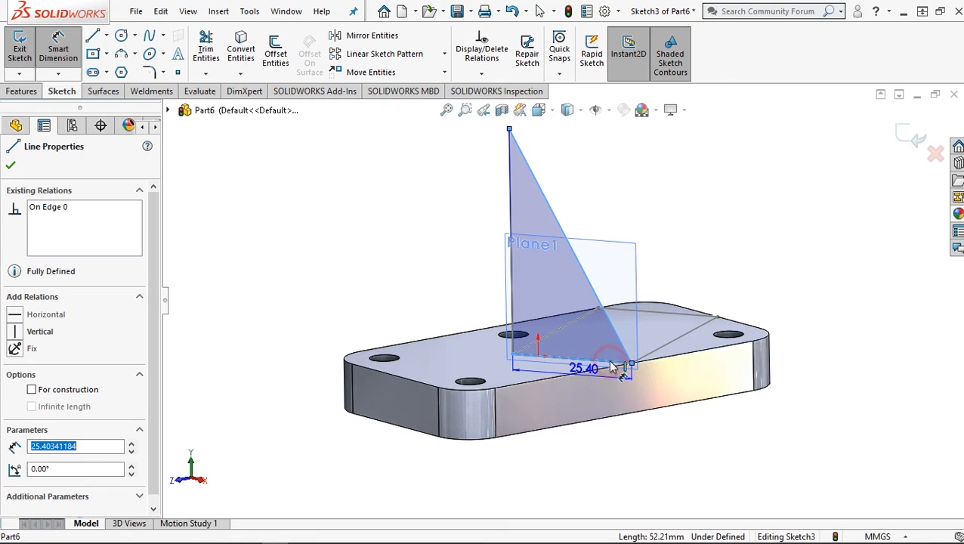
scroll(613, 362, "down", 2)
scroll(611, 358, "down", 3)
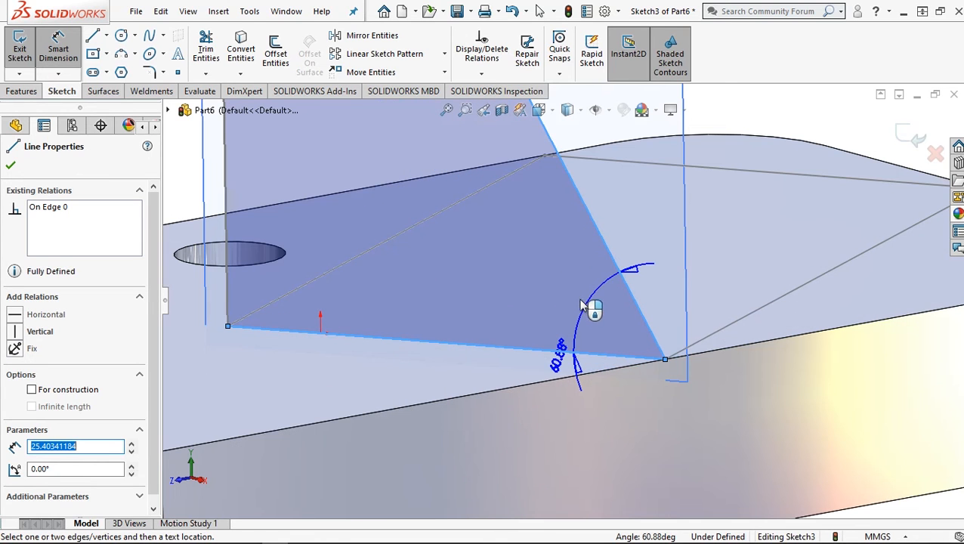
left_click(583, 314)
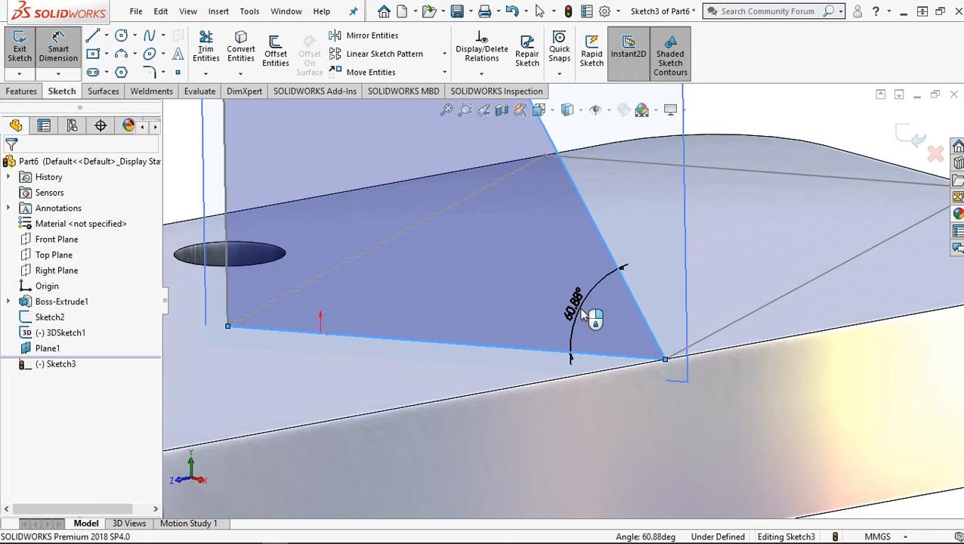
double_click(583, 314)
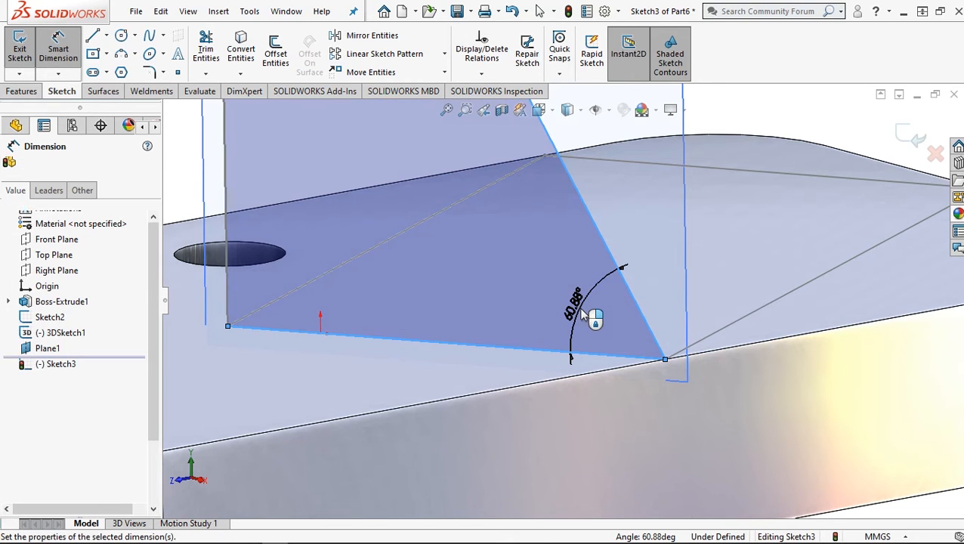
type("60")
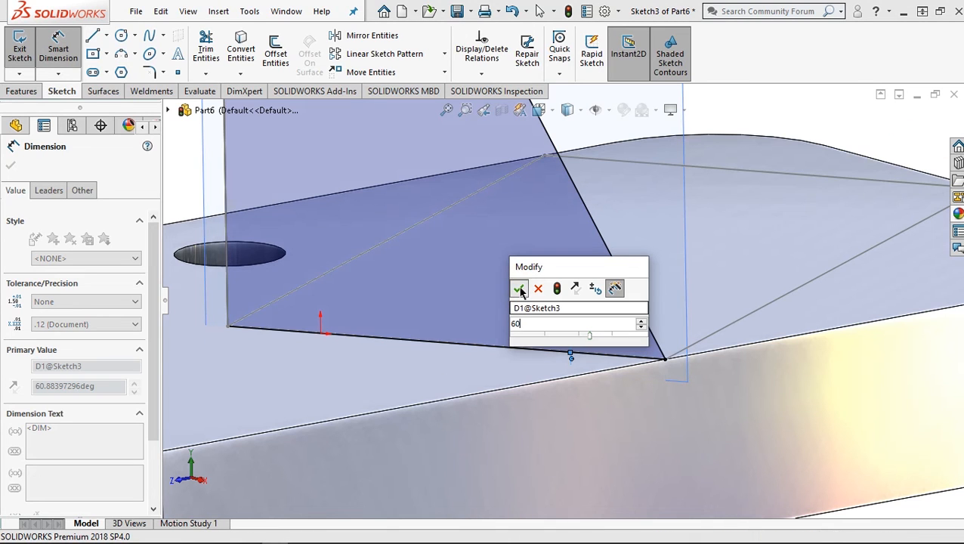
left_click(519, 289)
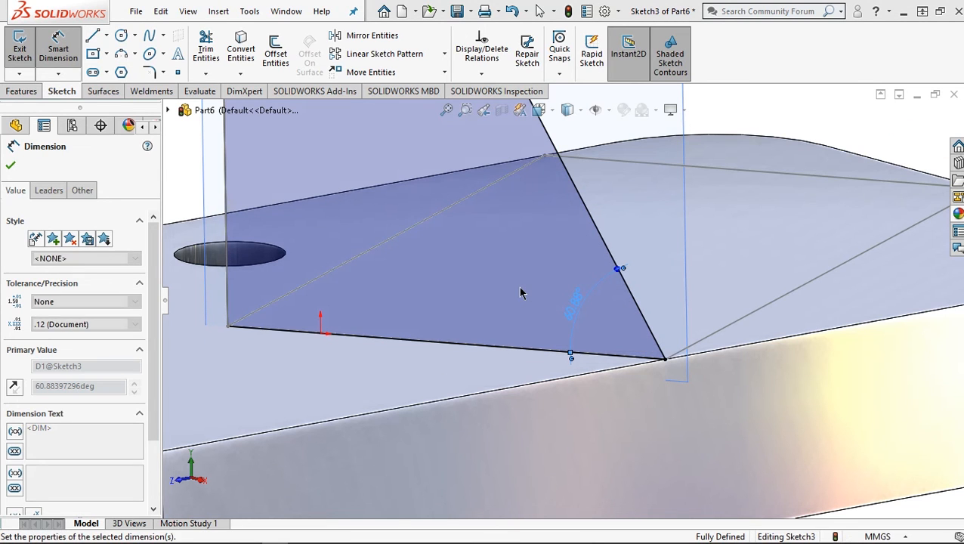
scroll(521, 292, "up", 7)
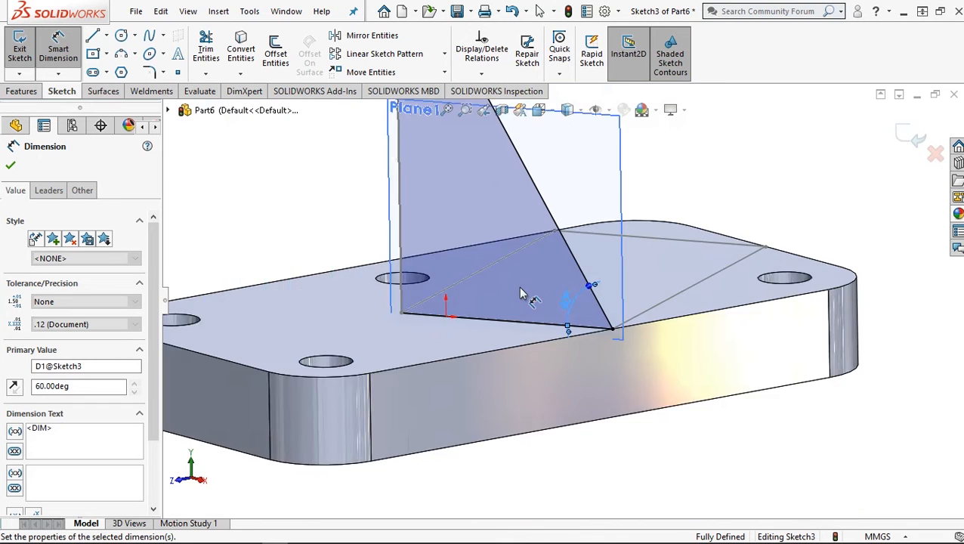
scroll(534, 195, "down", 2)
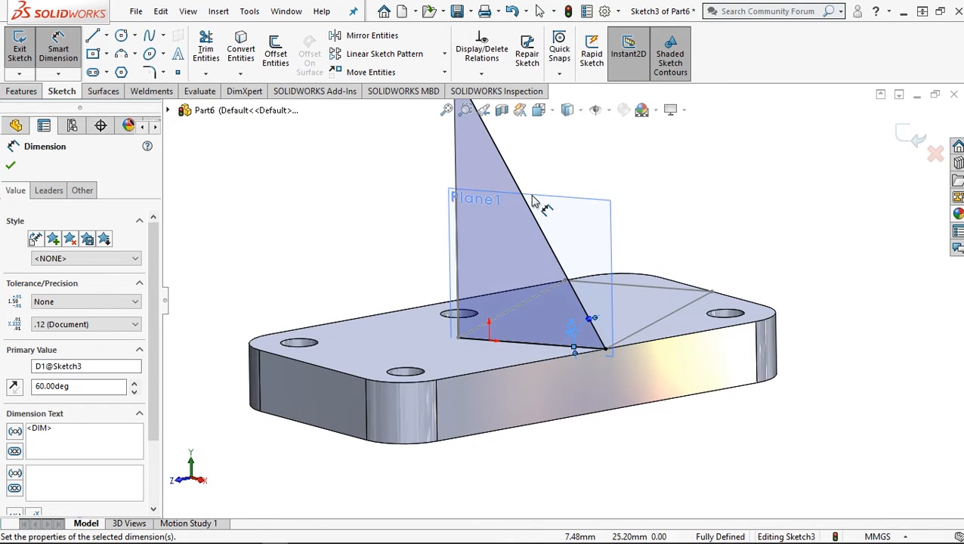
scroll(532, 200, "down", 2)
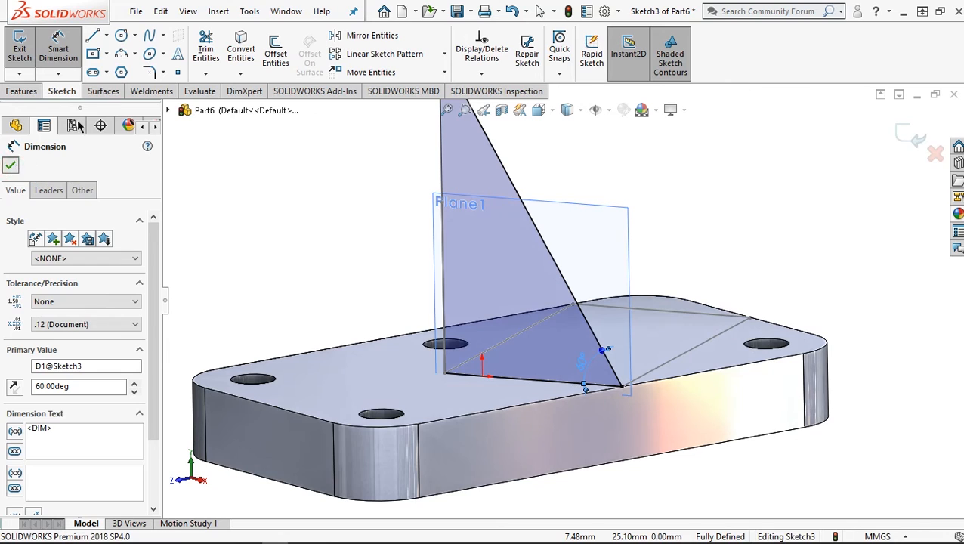
left_click(10, 165)
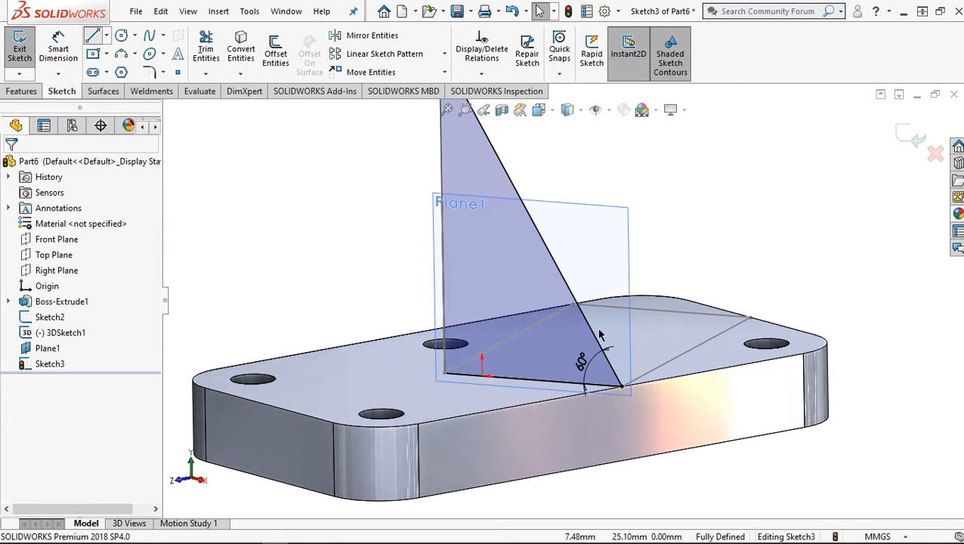
- Sketch an open three-line notch inside the triangle with both ends on the sloped line, its upper short side about 2.3 mm long
scroll(598, 336, "down", 1)
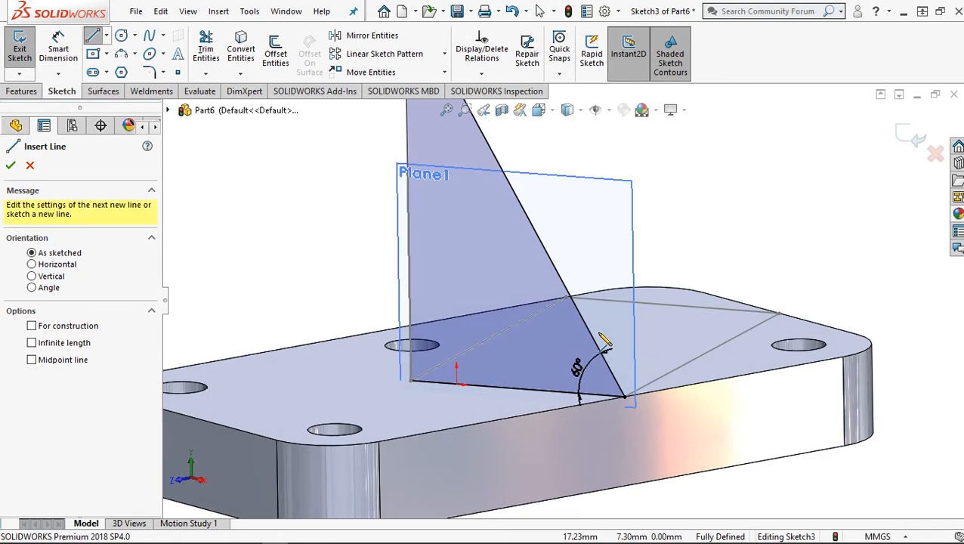
scroll(597, 338, "down", 1)
left_click(586, 336)
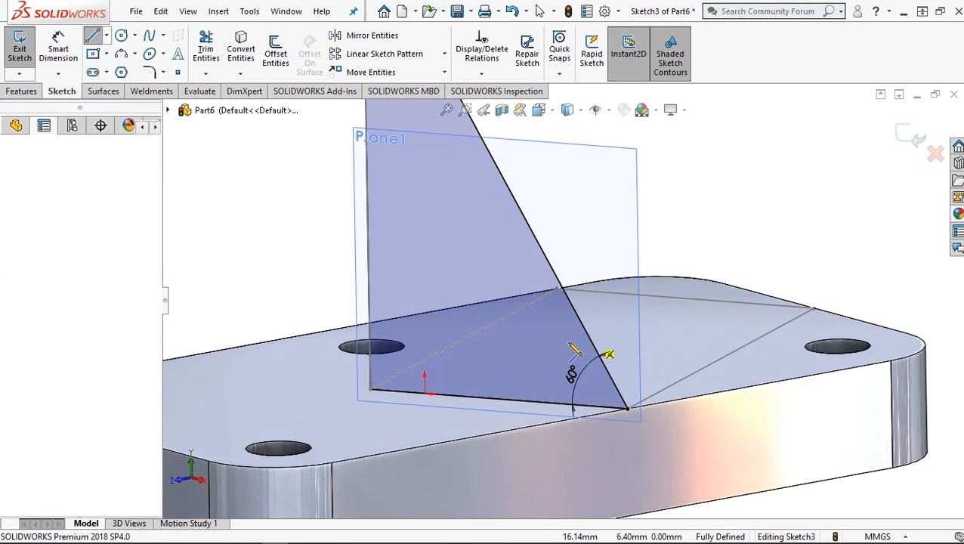
left_click(566, 360)
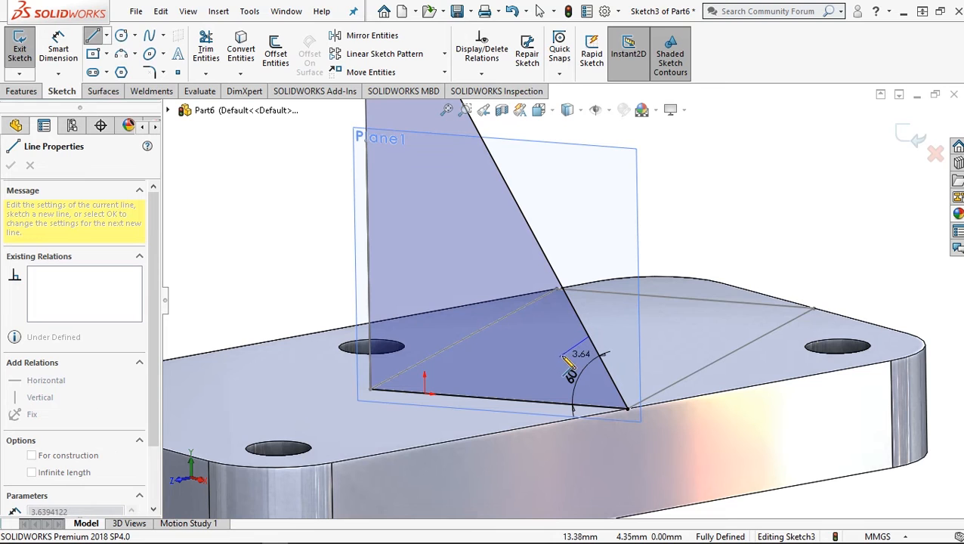
scroll(563, 360, "down", 2)
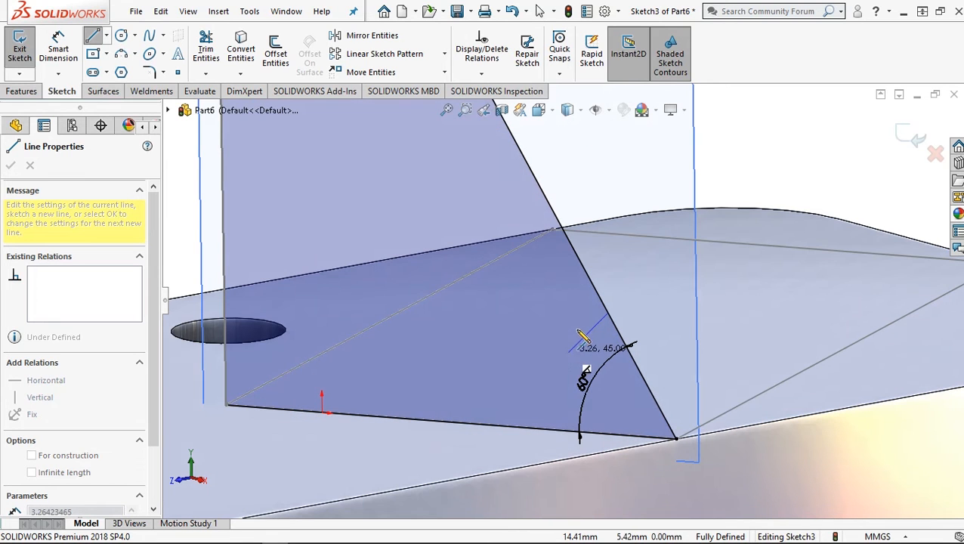
left_click(574, 339)
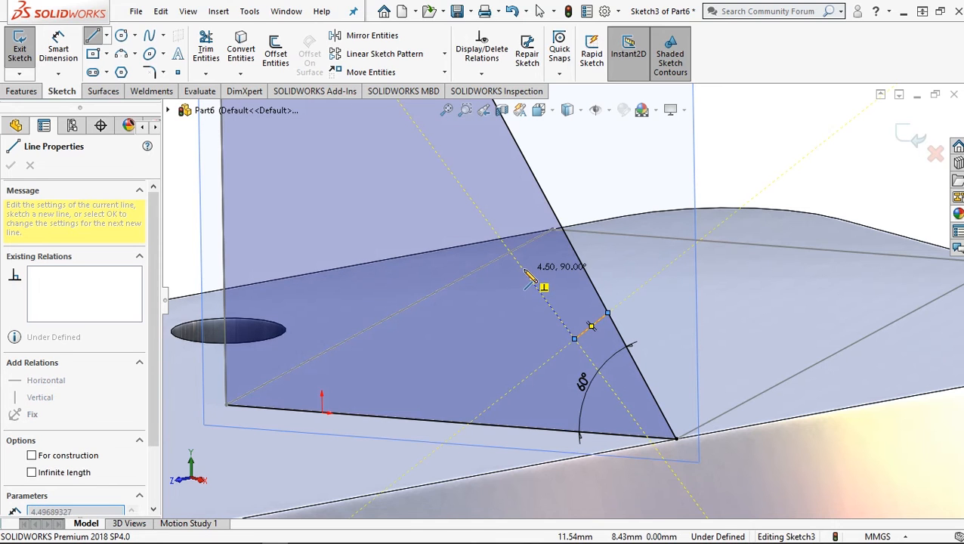
left_click(531, 256)
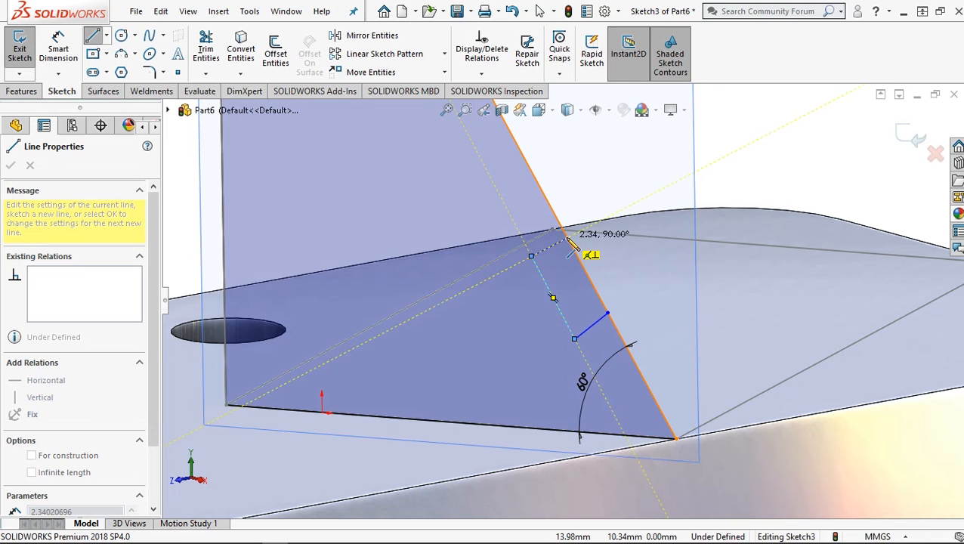
left_click(567, 237)
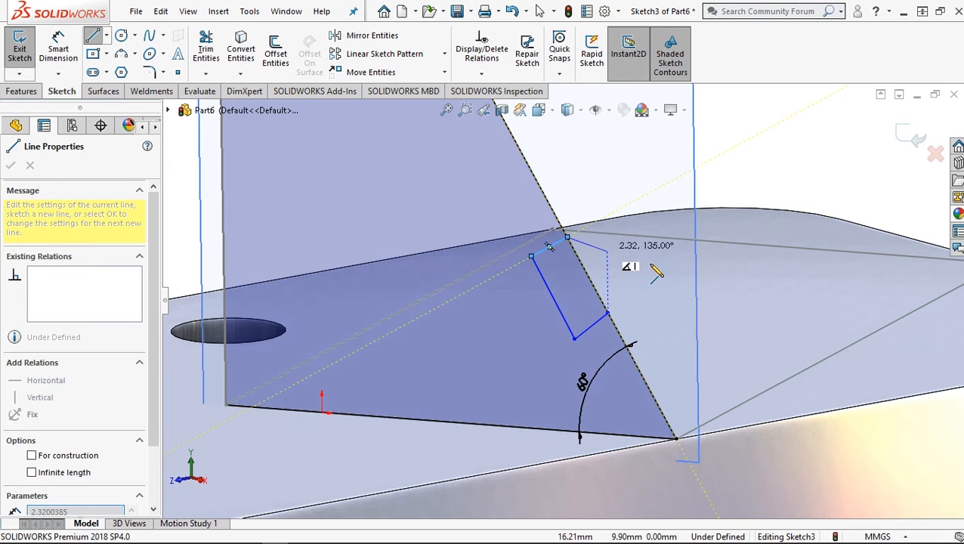
right_click(609, 251)
left_click(642, 259)
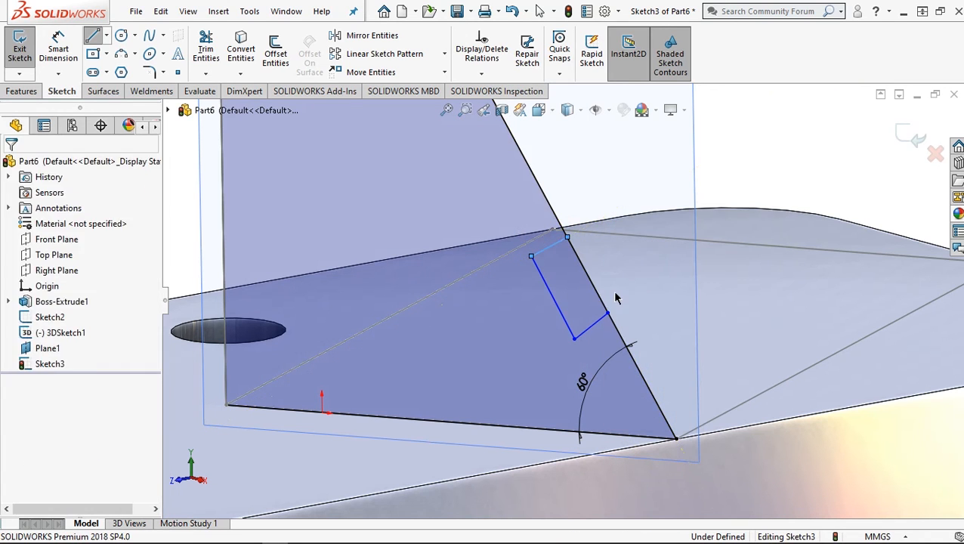
- Dimension the distance along the sloped line from the triangle's base corner to the notch's lower end at 10 mm
scroll(604, 298, "up", 2)
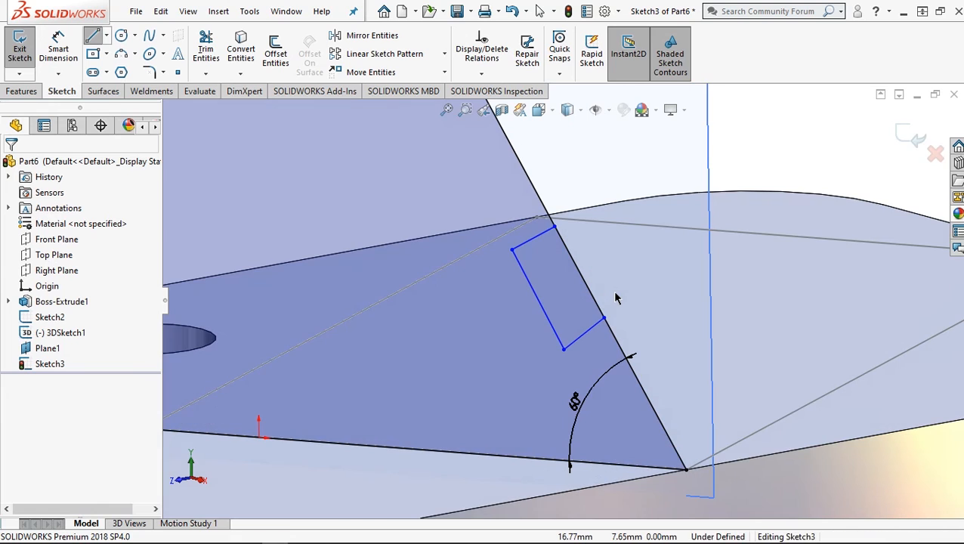
left_click(52, 48)
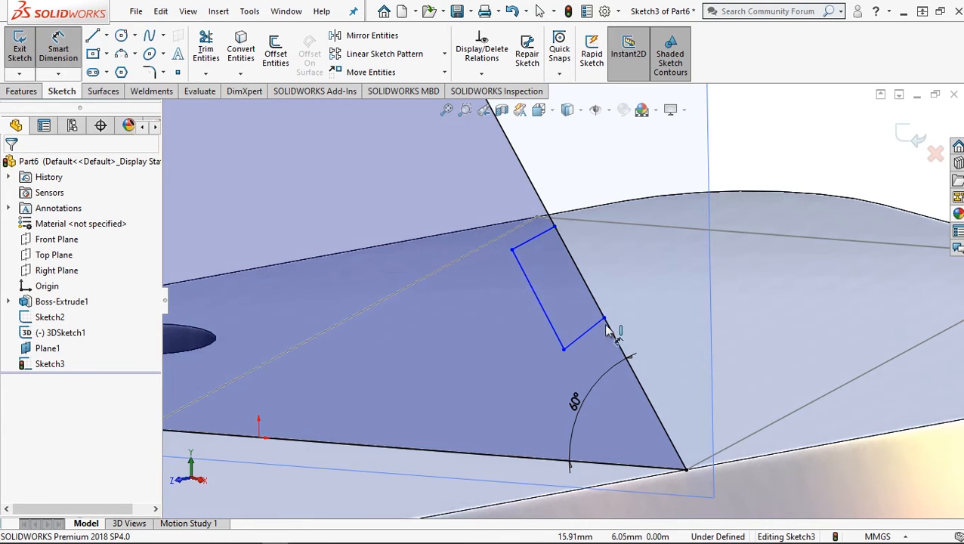
left_click(604, 319)
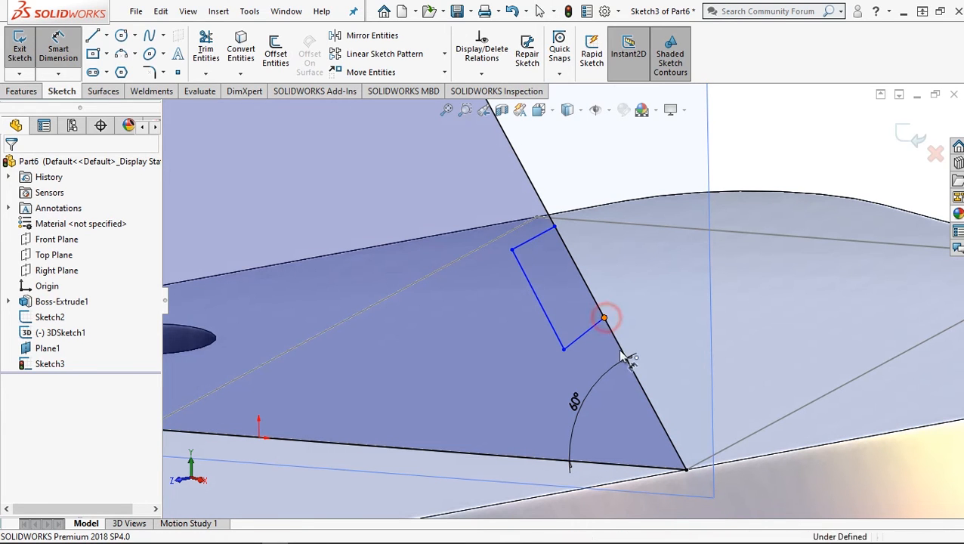
left_click(687, 471)
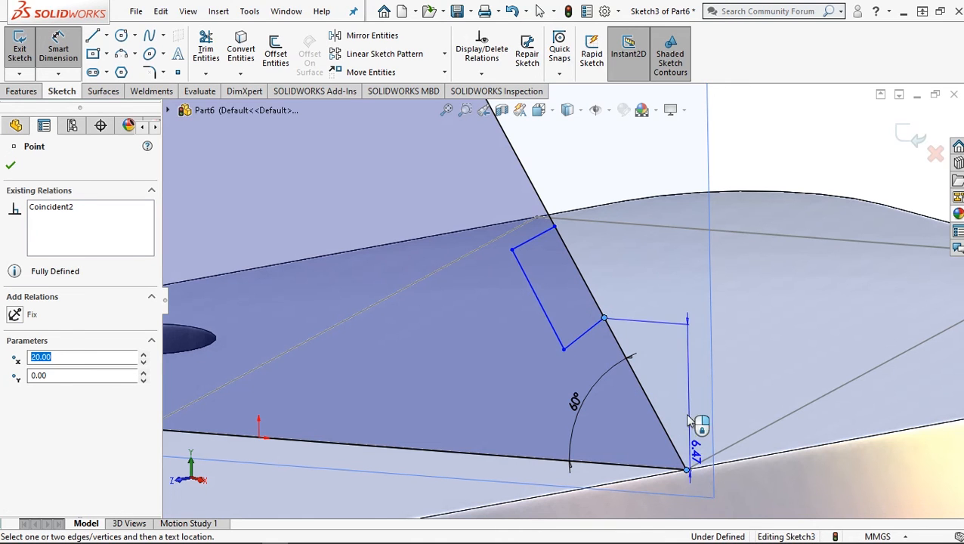
left_click(671, 351)
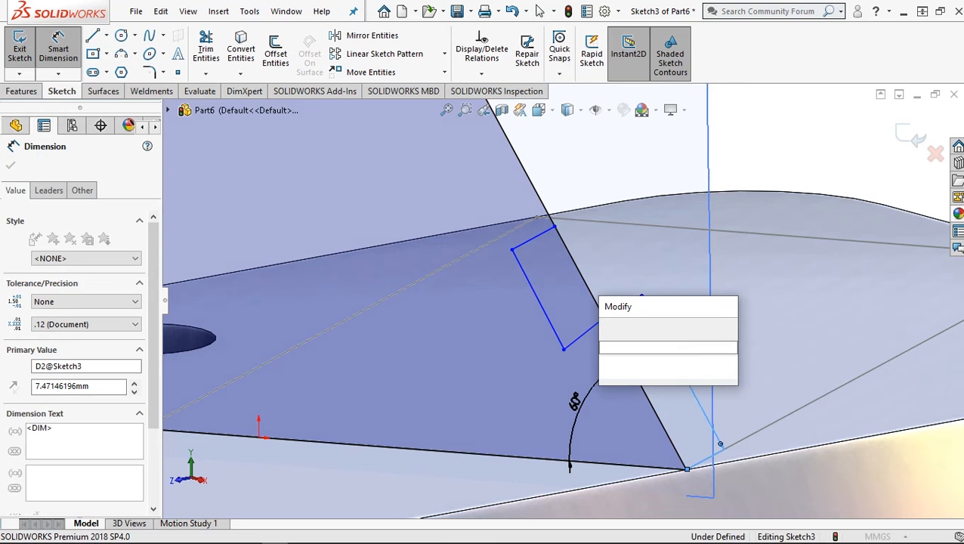
type("10")
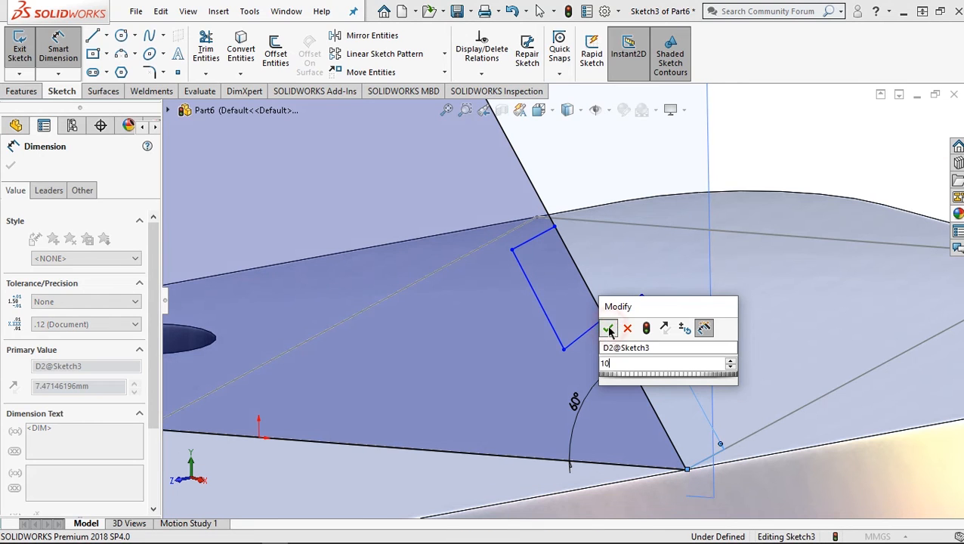
left_click(609, 330)
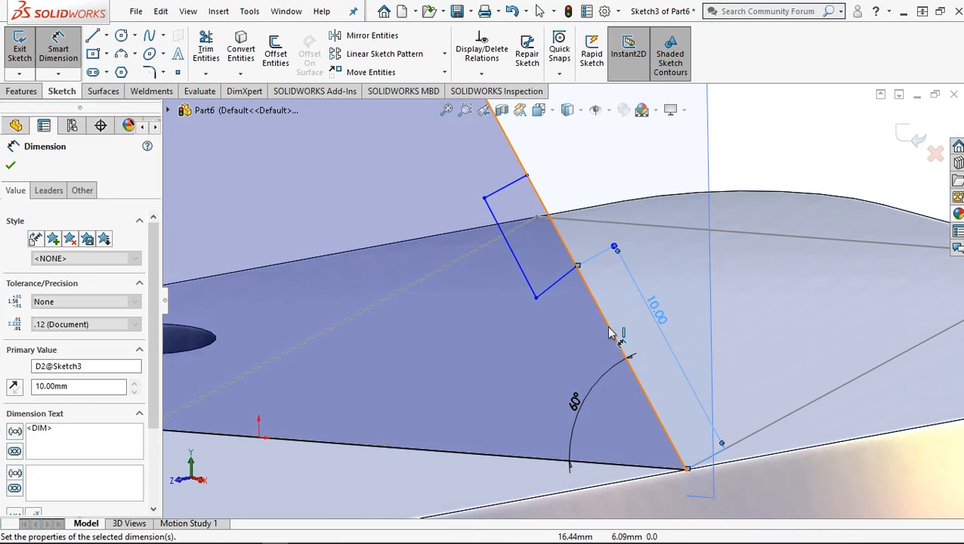
left_click(11, 166)
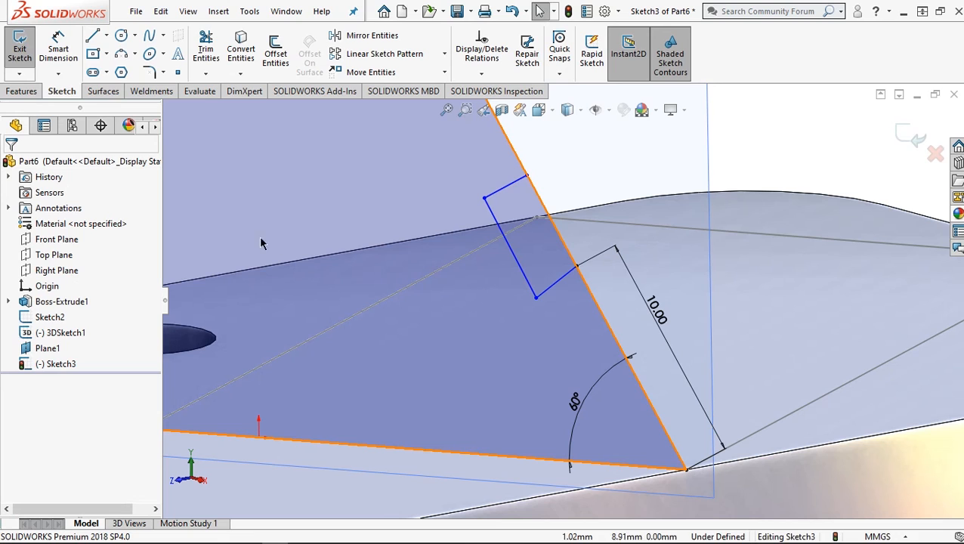
left_click(557, 284)
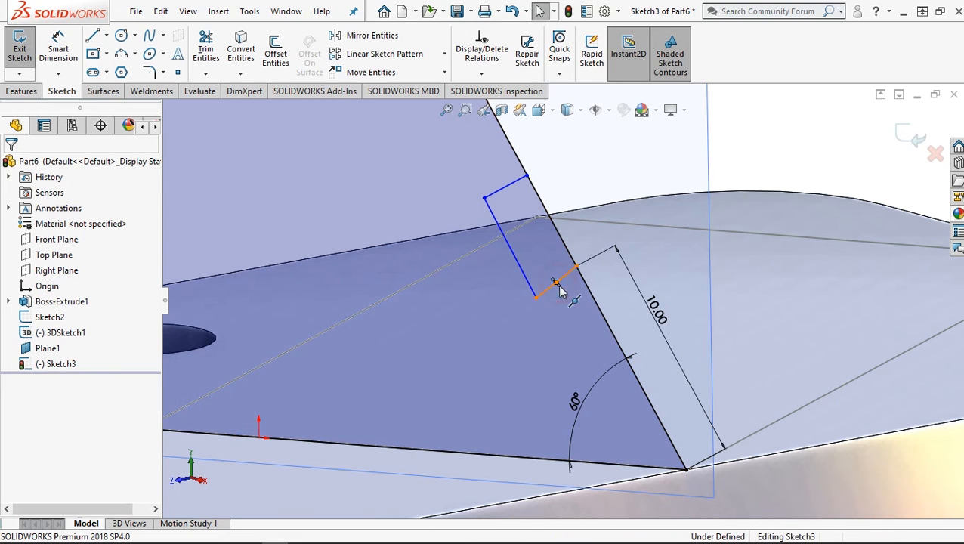
left_click(595, 305, "ctrl")
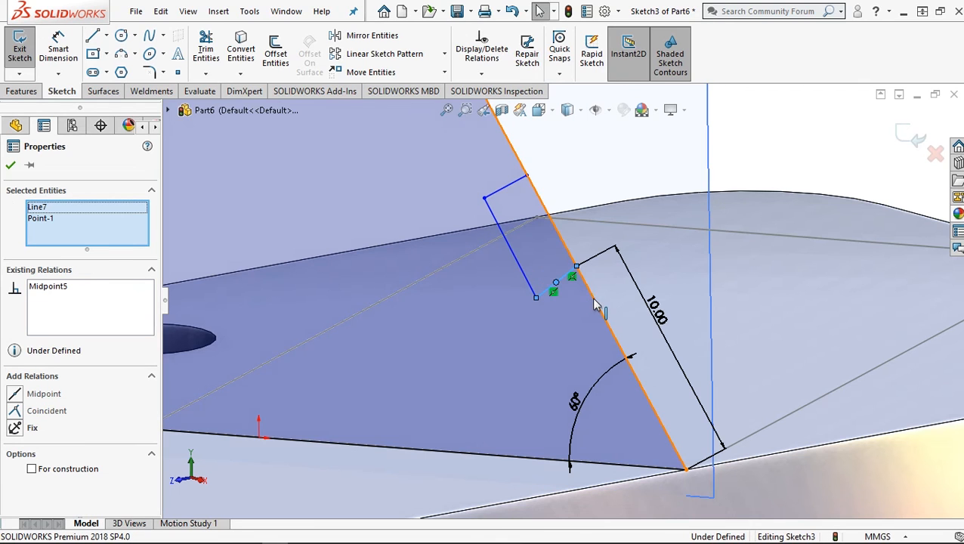
left_click(45, 417)
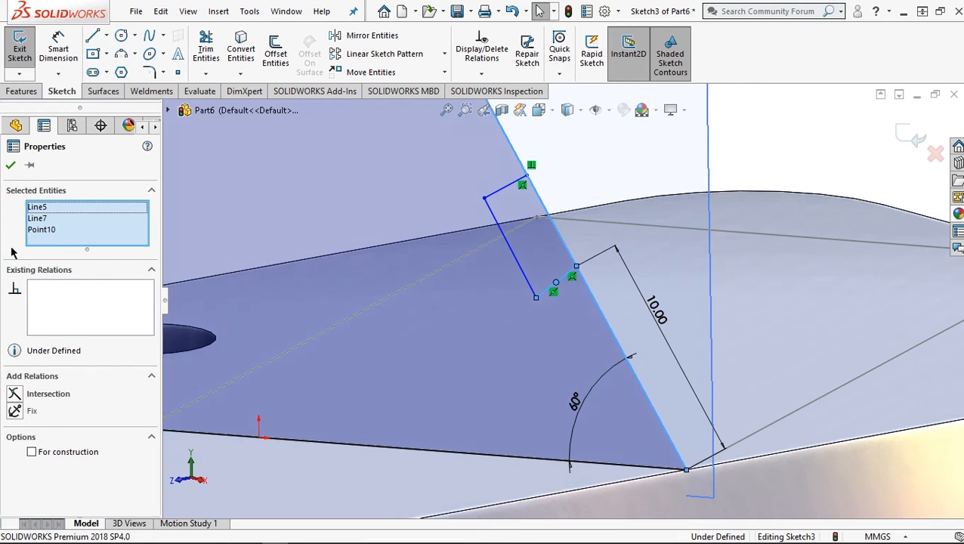
key("Escape")
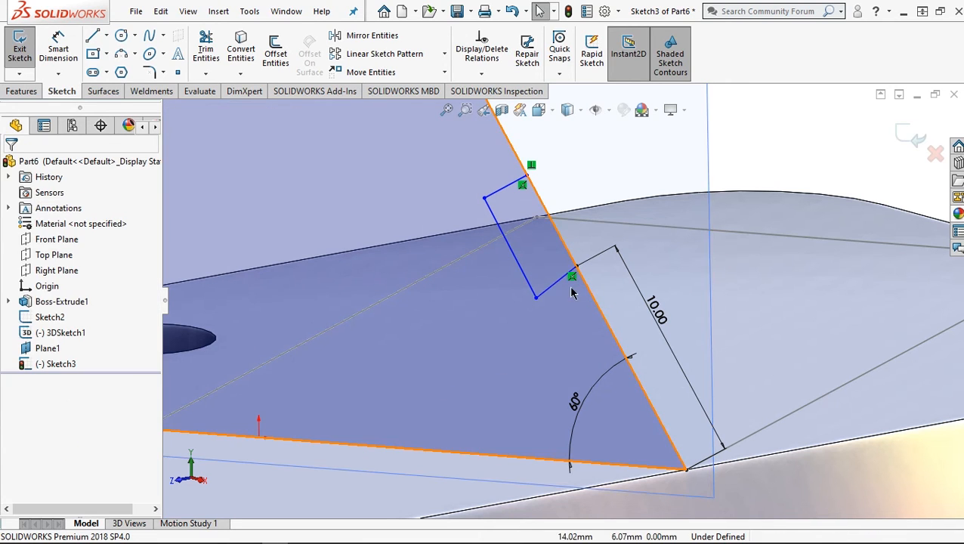
- Delete the coincident relation between the notch's lower end point and the sloped line
scroll(573, 280, "down", 2)
scroll(573, 279, "down", 1)
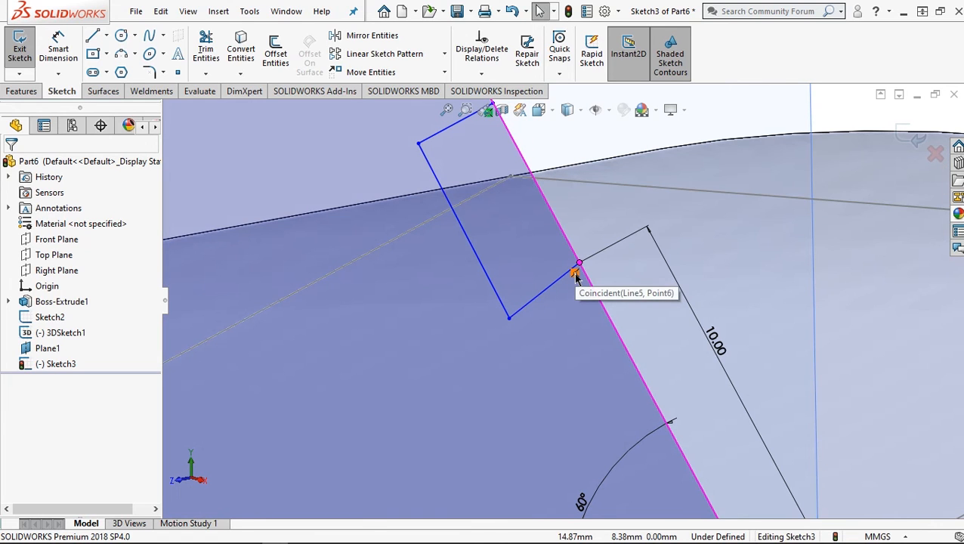
left_click(575, 274)
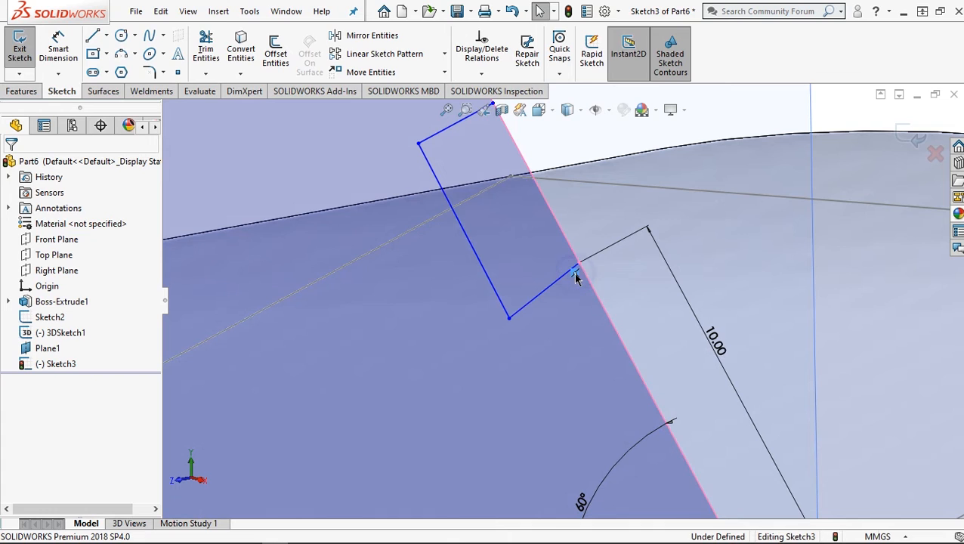
right_click(574, 273)
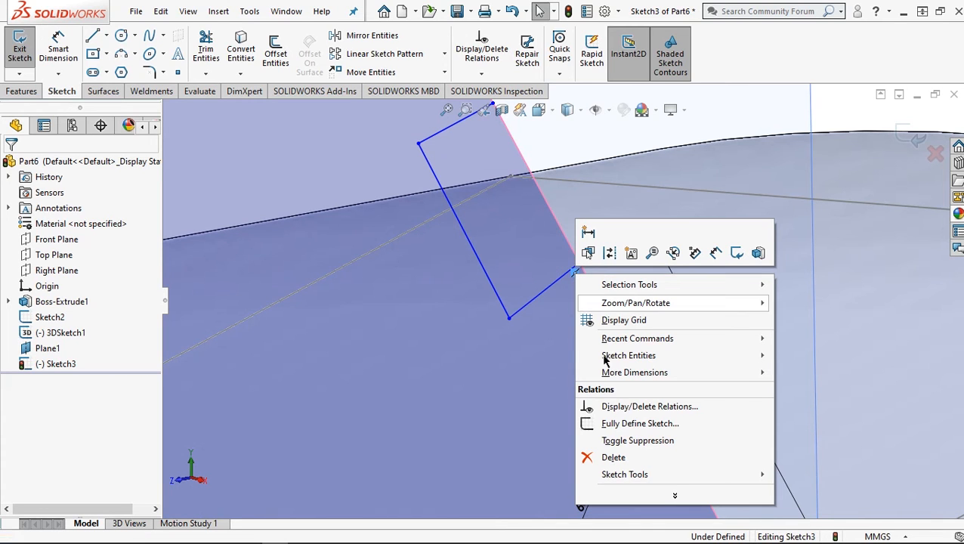
left_click(613, 458)
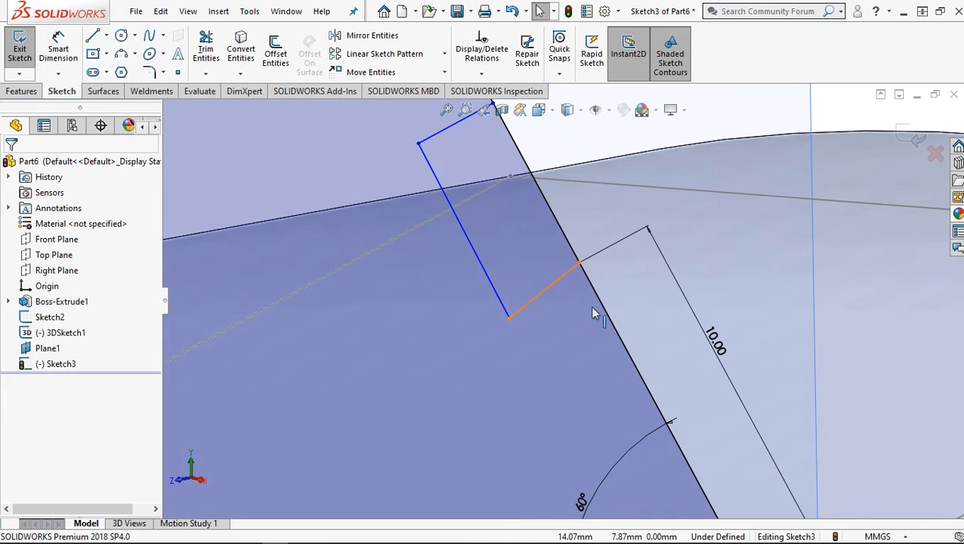
- Make the notch's lower short side perpendicular to the triangle's sloped line
left_click(616, 332)
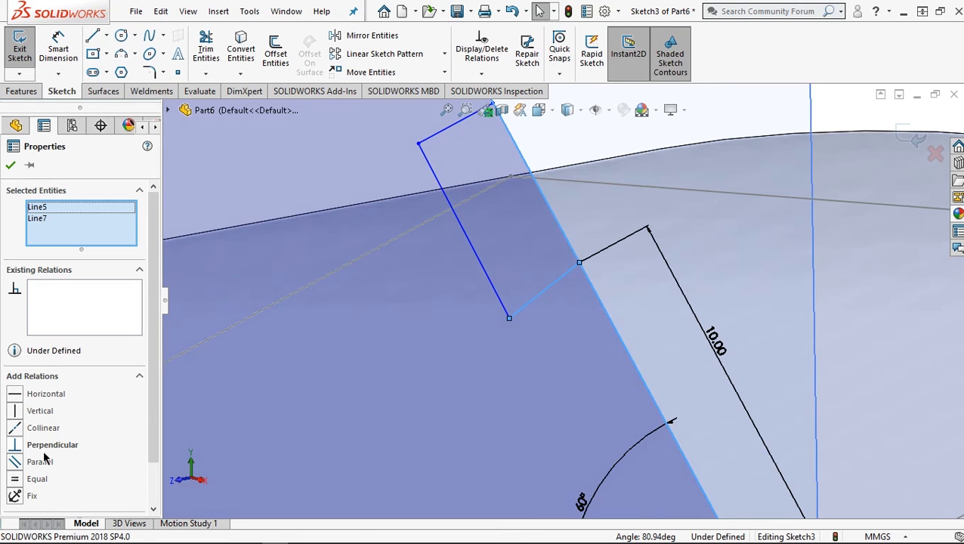
left_click(18, 446)
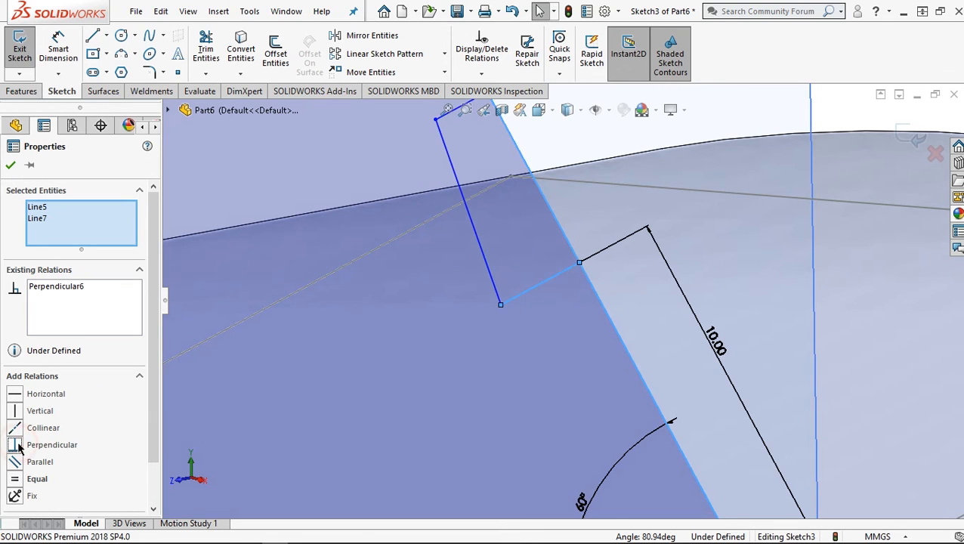
left_click(8, 167)
- Make the notch's inner long side perpendicular to its lower short side
middle_click_drag(488, 224, 528, 243)
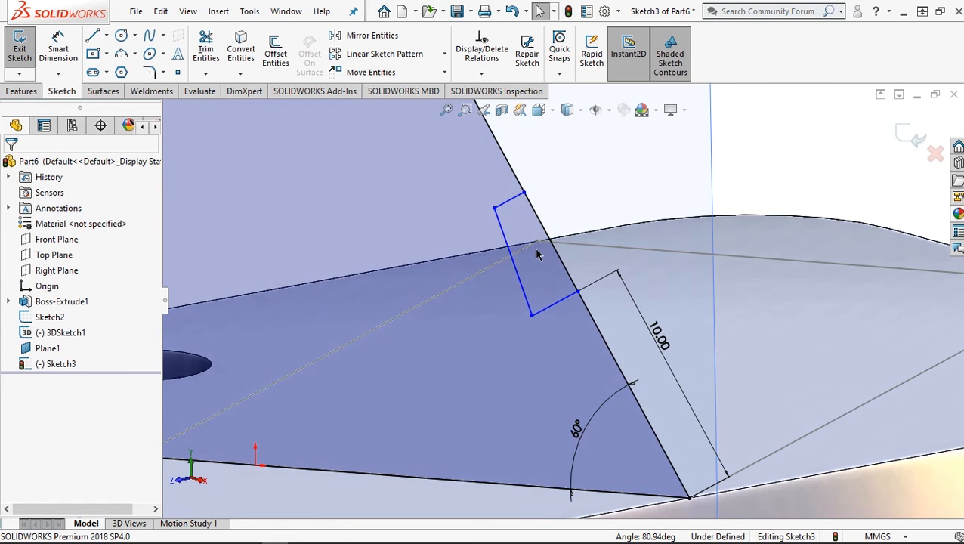
left_click(521, 271)
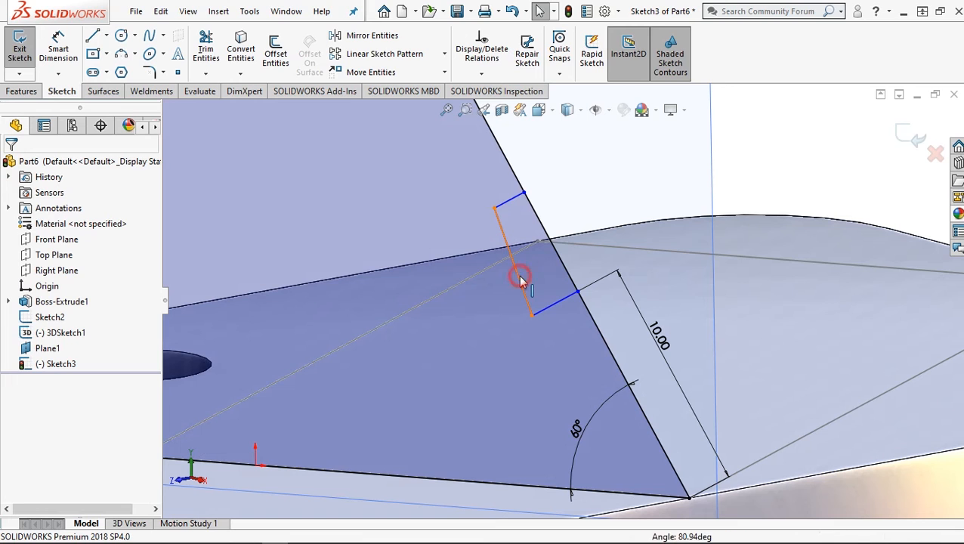
left_click(556, 303)
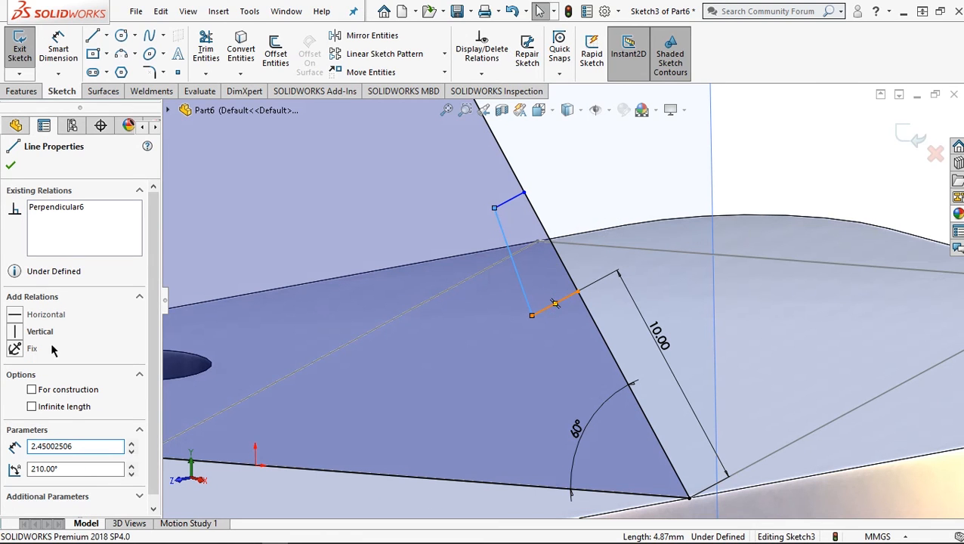
left_click(15, 445)
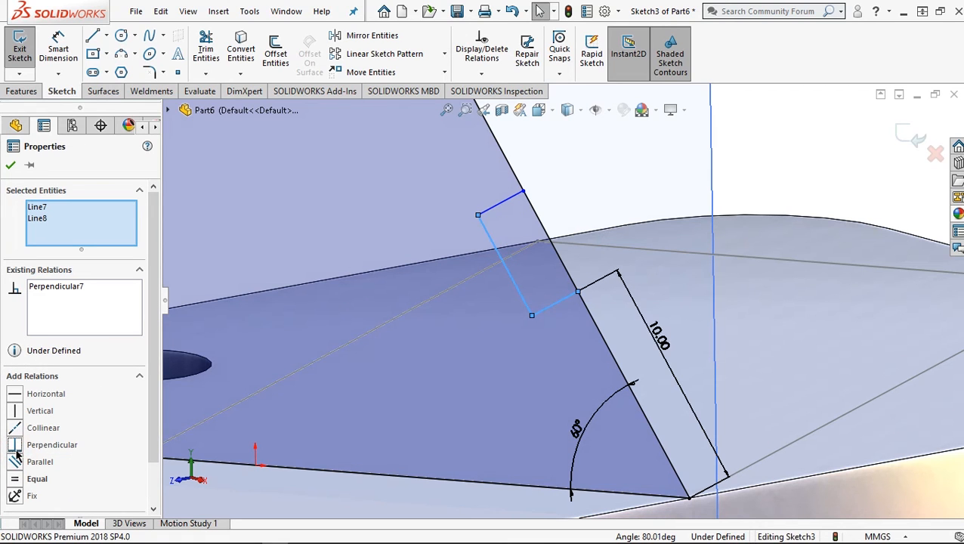
left_click(10, 168)
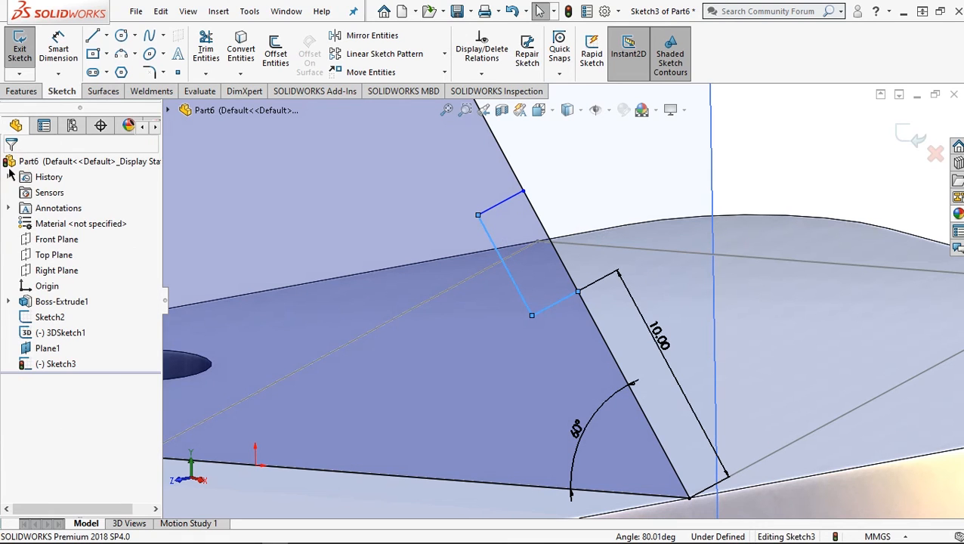
- Dimension the notch's depth at 6 mm, measured on its lower short side
left_click(60, 52)
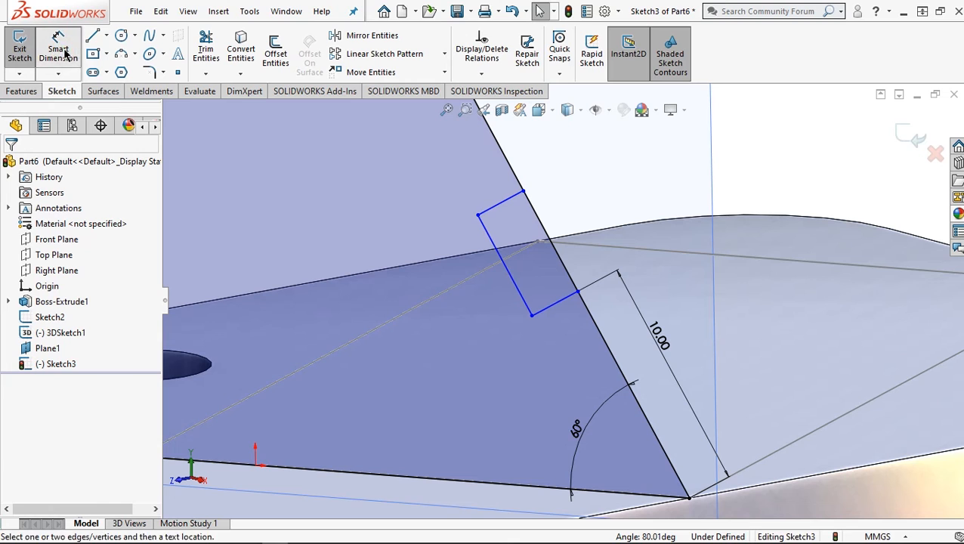
left_click(560, 305)
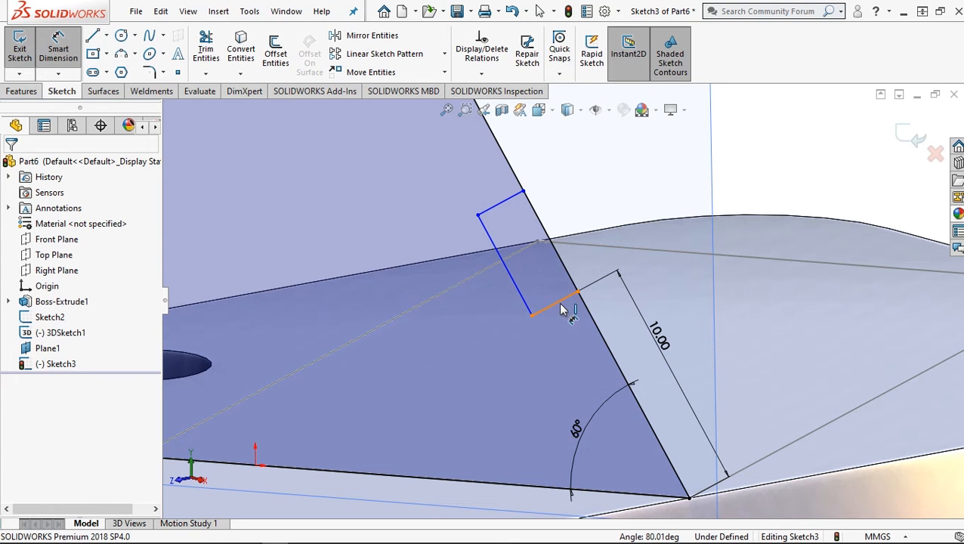
left_click(482, 170)
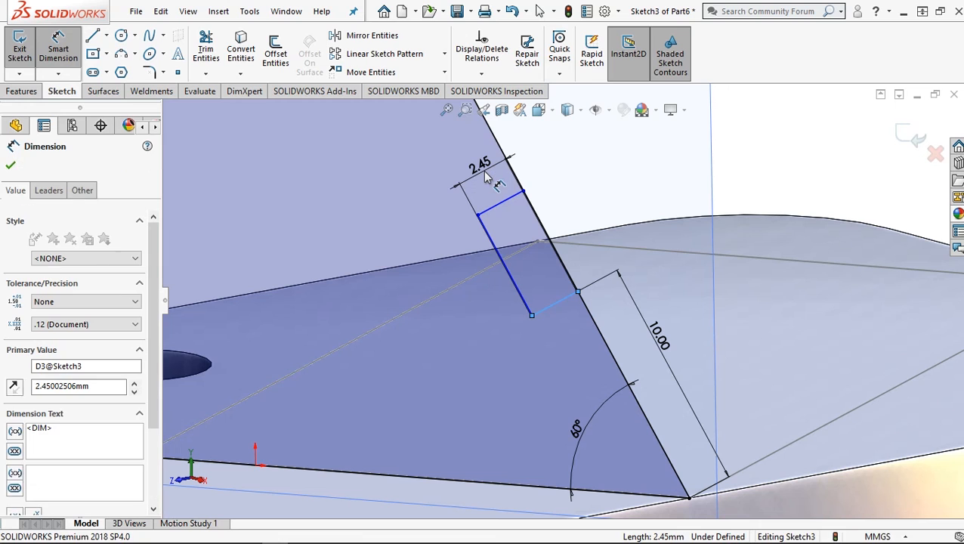
type("6")
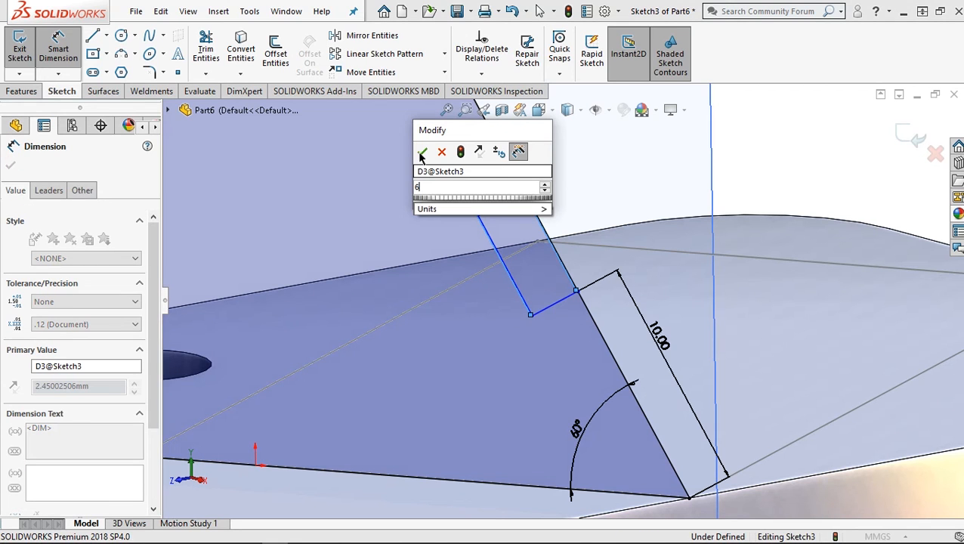
left_click(421, 153)
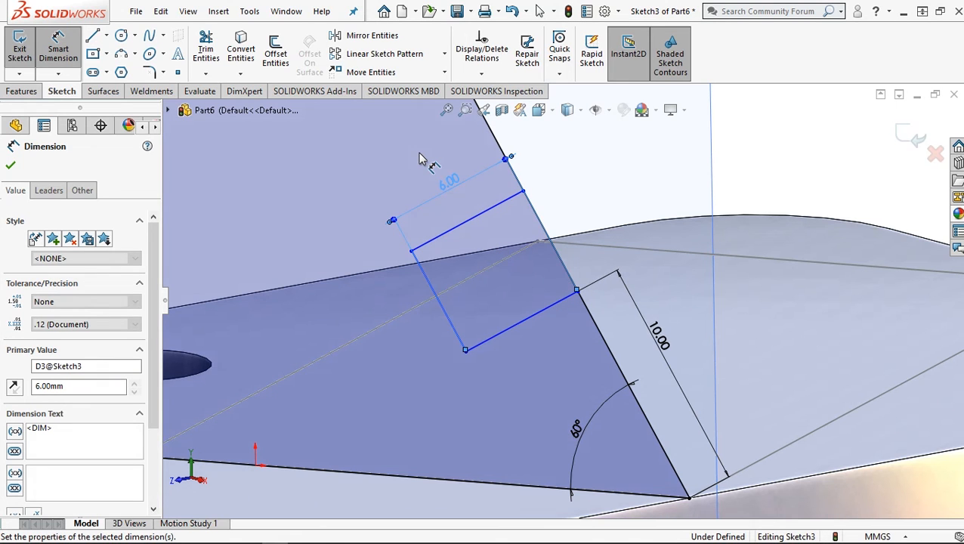
- Dimension the notch's inner long side at 10 mm and finish dimensioning
left_click(414, 338)
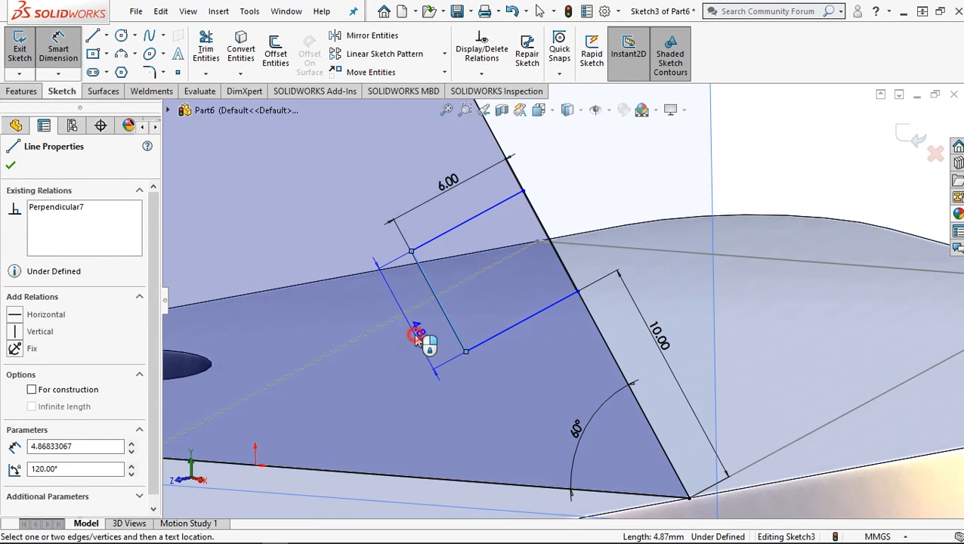
left_click(415, 338)
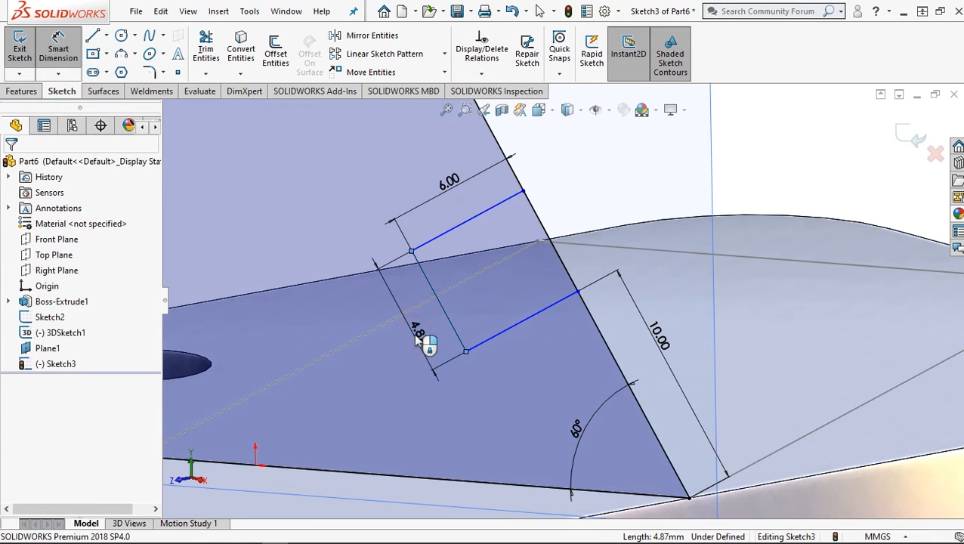
double_click(415, 339)
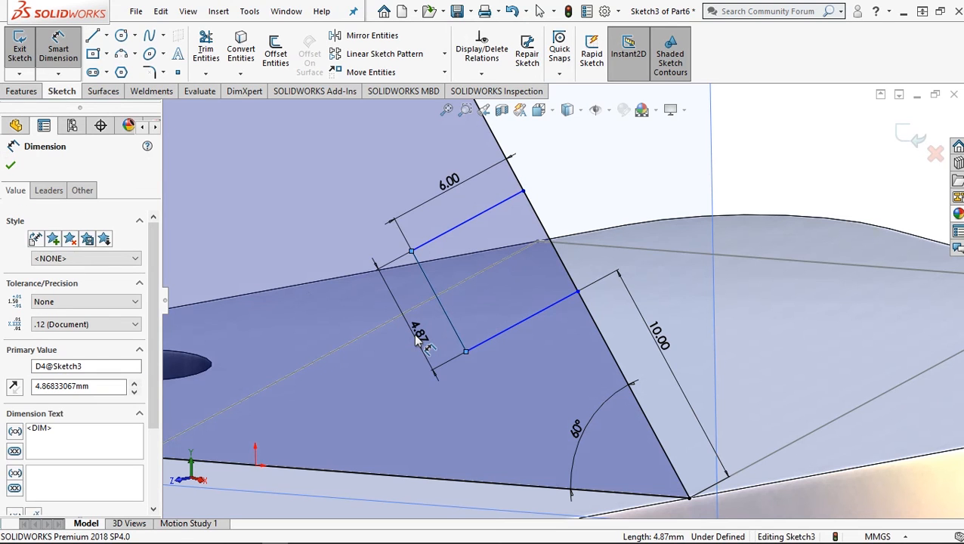
type("10")
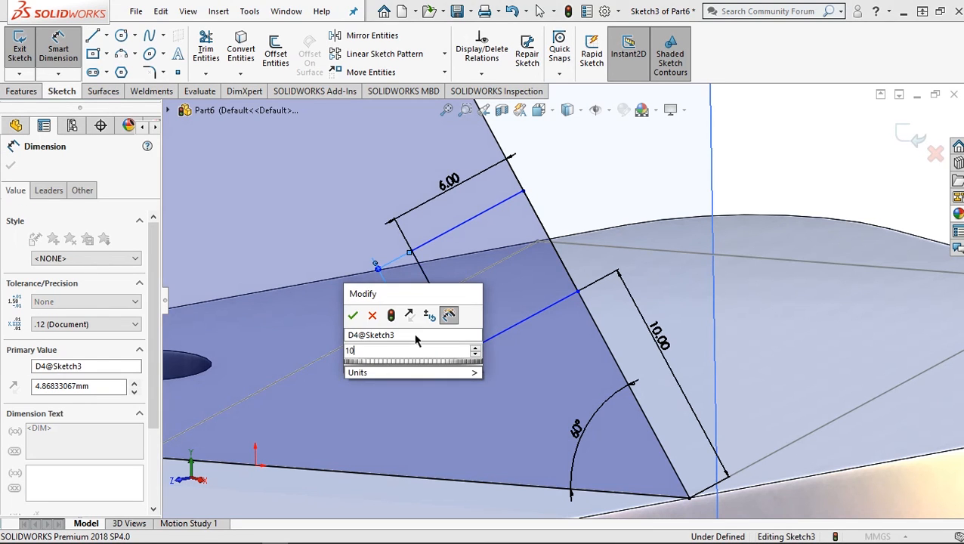
left_click(351, 318)
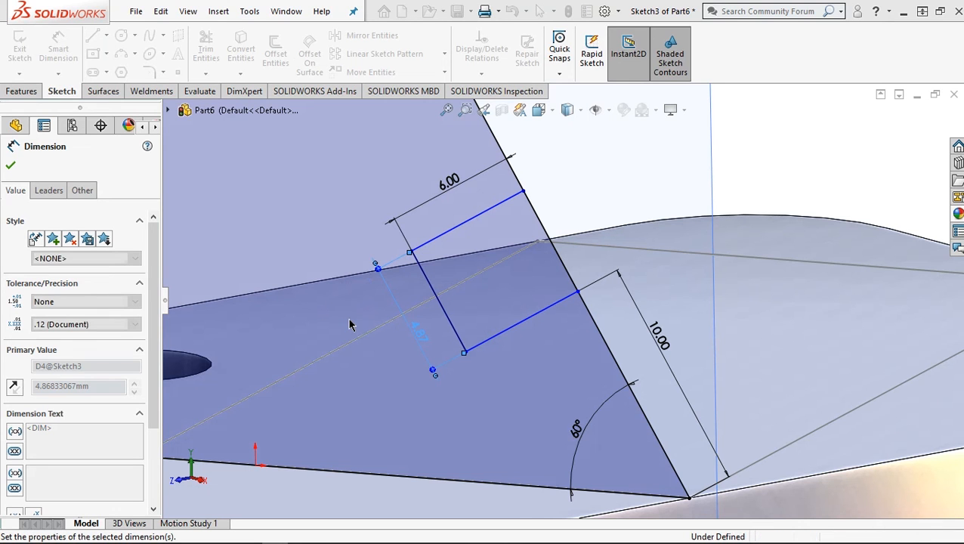
key("f")
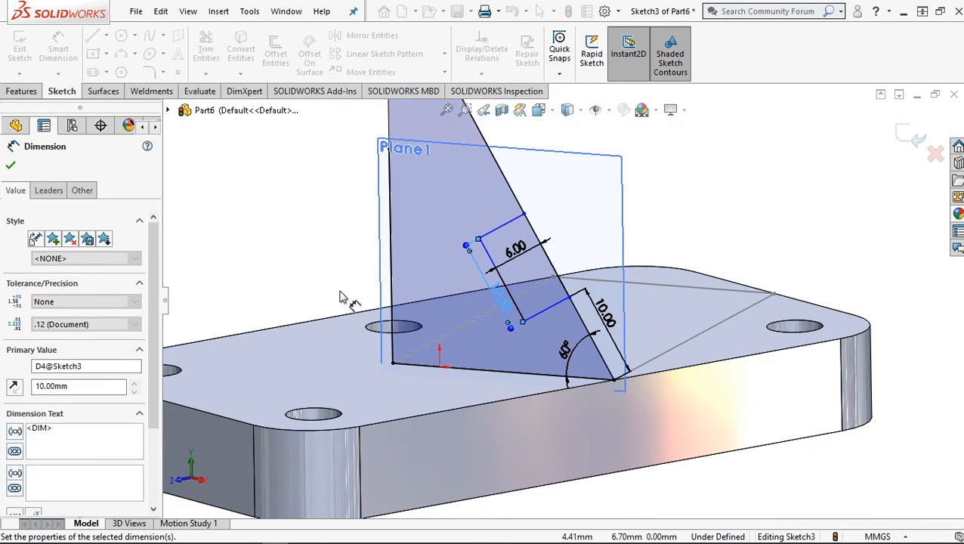
left_click(12, 168)
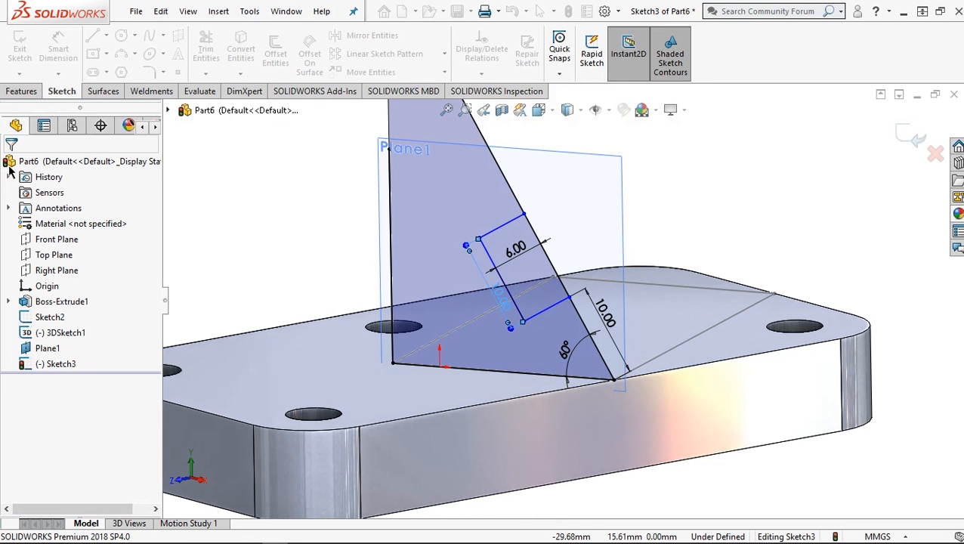
- Extrude the notched triangular region in the reversed direction, Up To Vertex, ending at the layout sketch's far corner on the plate's top edge
left_click(23, 91)
left_click(31, 54)
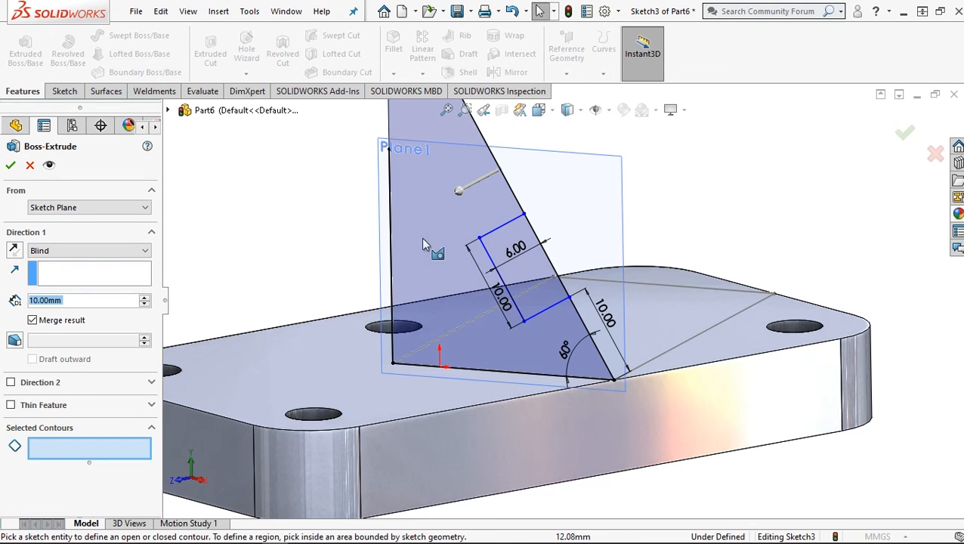
left_click(13, 250)
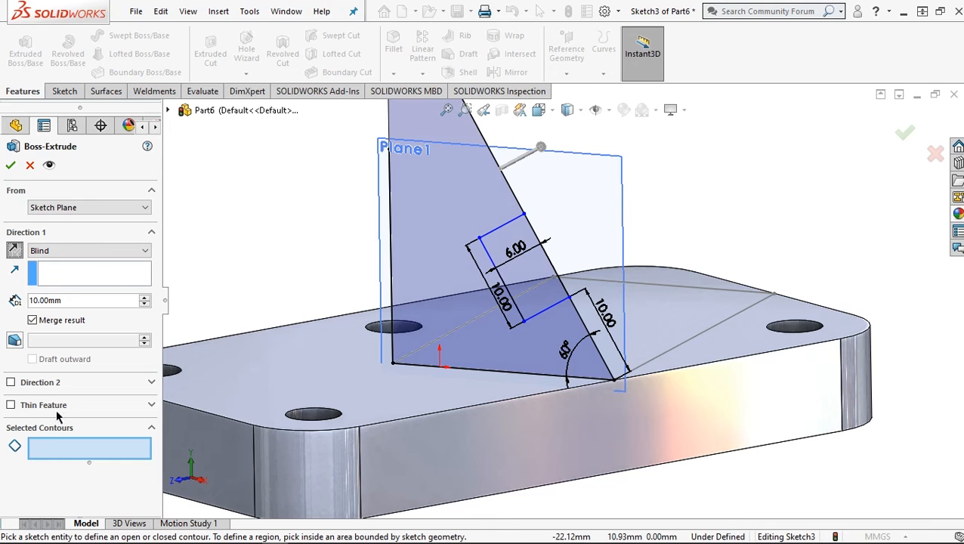
left_click(477, 205)
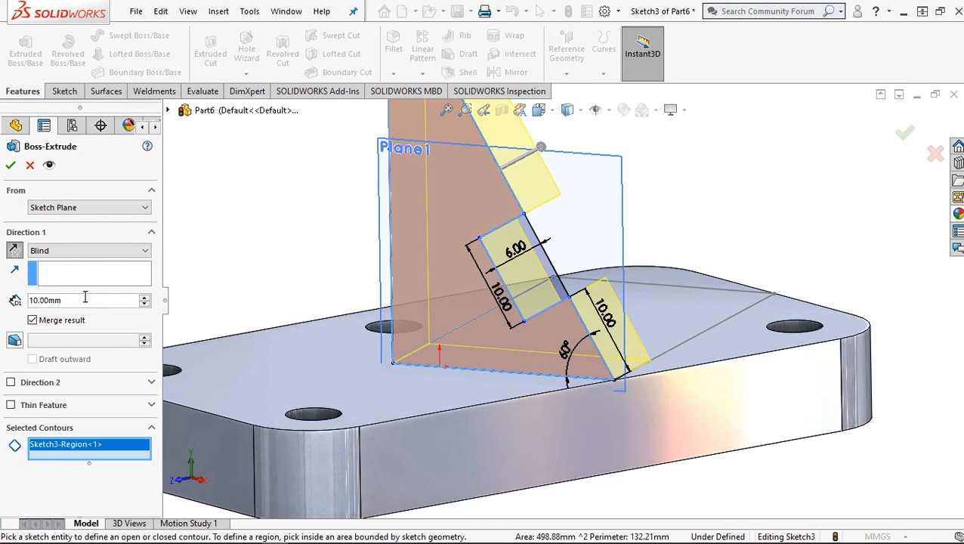
left_click(73, 250)
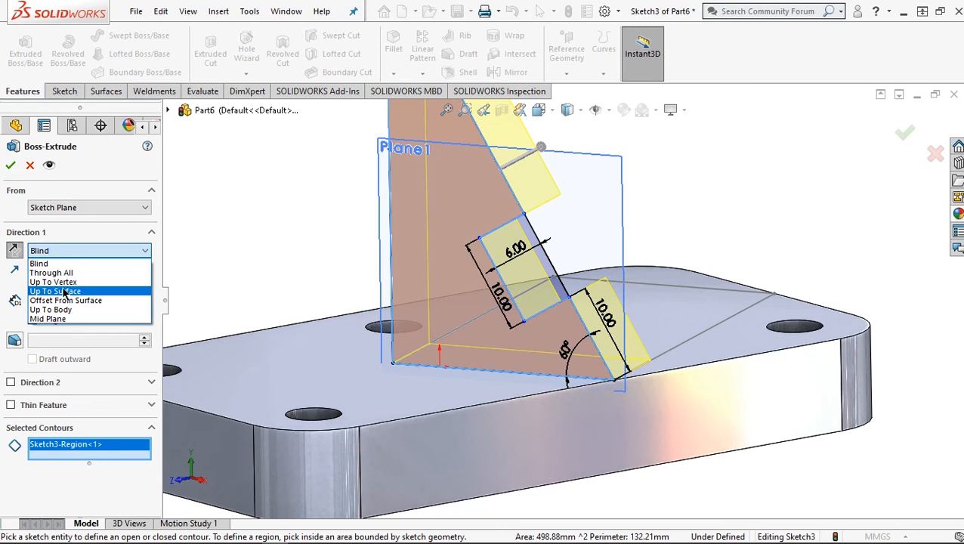
left_click(53, 281)
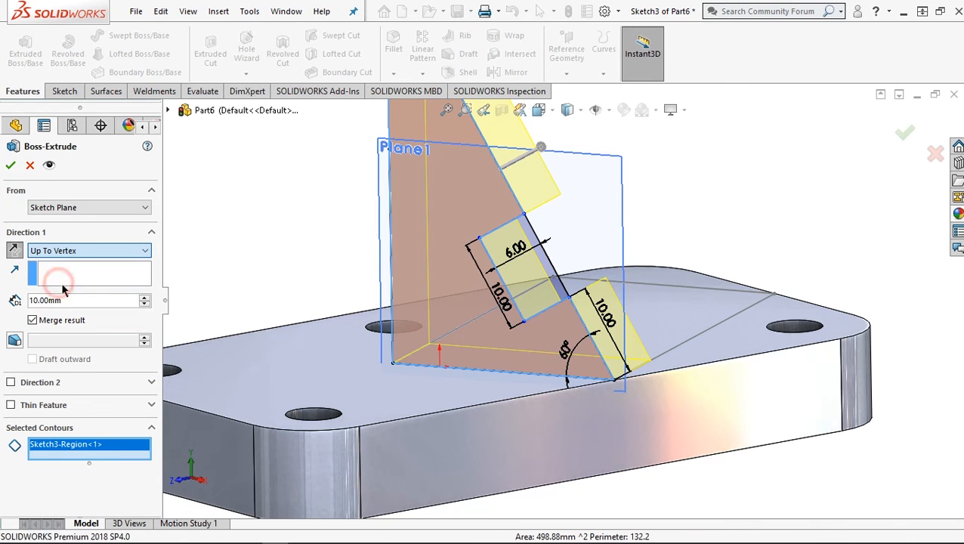
left_click(769, 297)
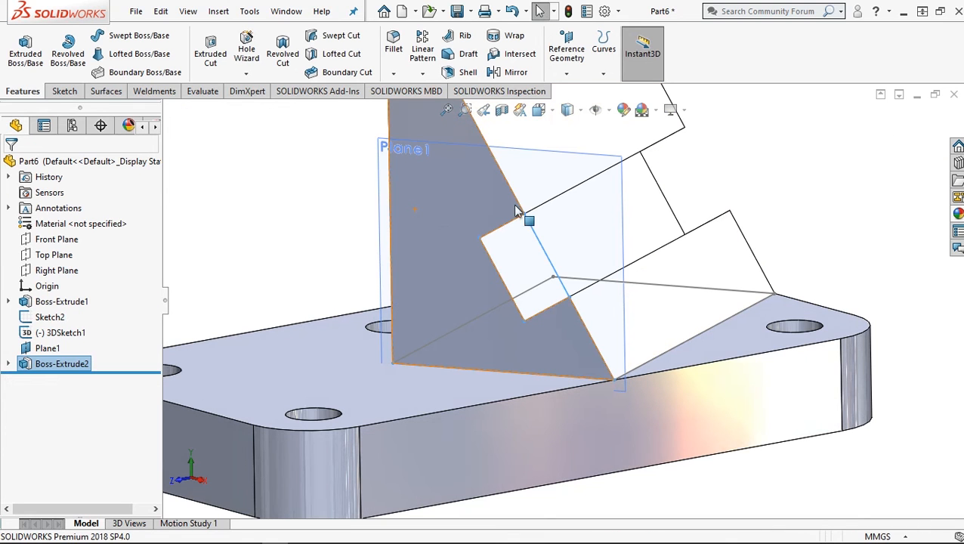
- Sketch a circle of about 22 mm radius on the block's upper sloped face, centred on the midpoint of its lower edge
scroll(551, 206, "up", 3)
scroll(667, 180, "up", 2)
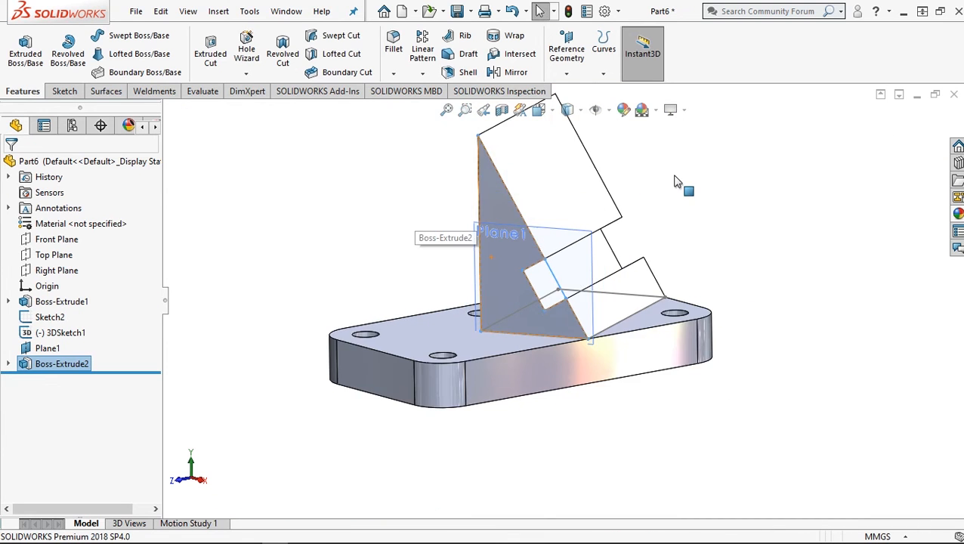
scroll(672, 184, "down", 2)
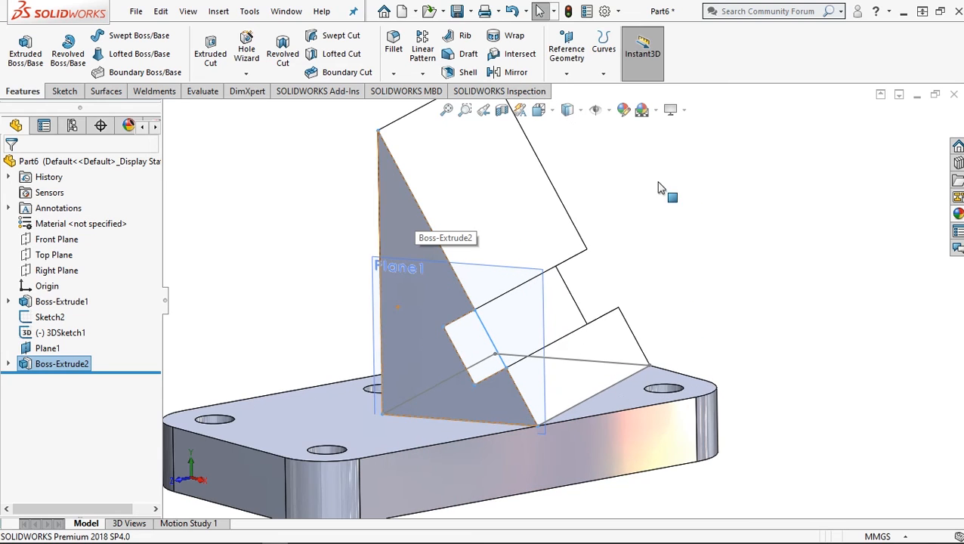
left_click(492, 189)
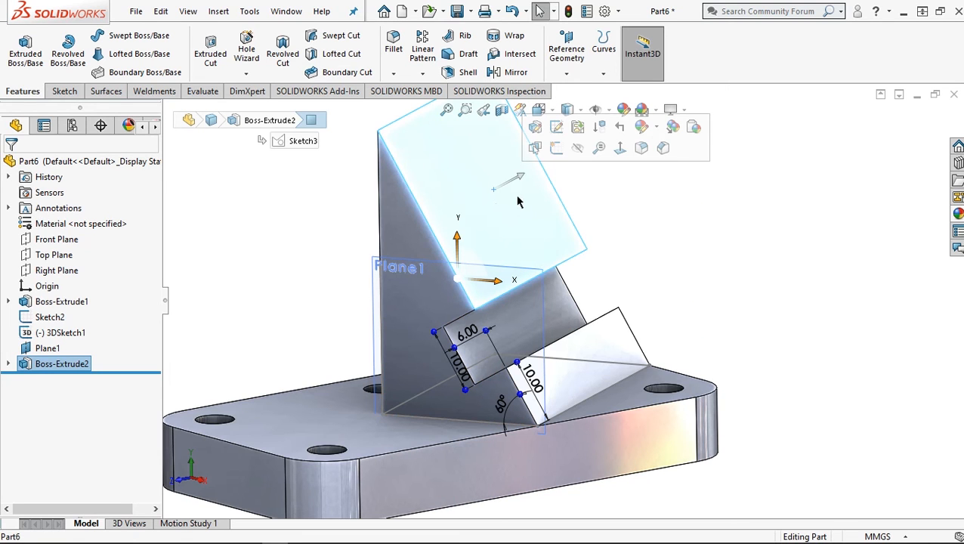
left_click(557, 148)
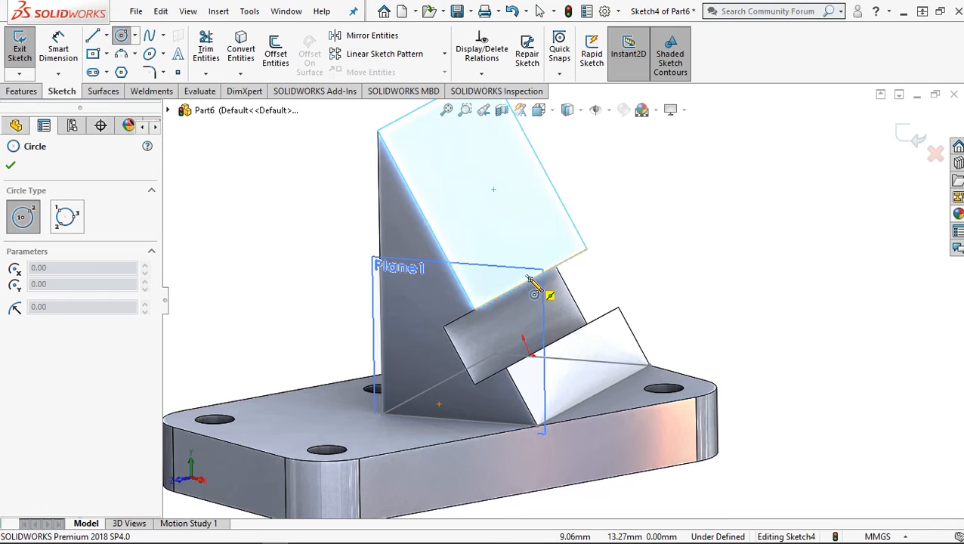
left_click(530, 280)
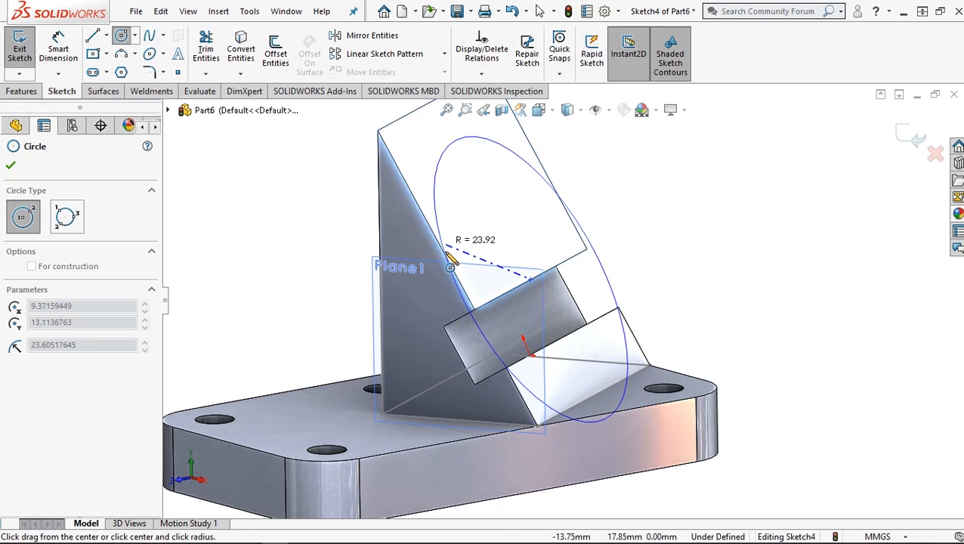
left_click(454, 267)
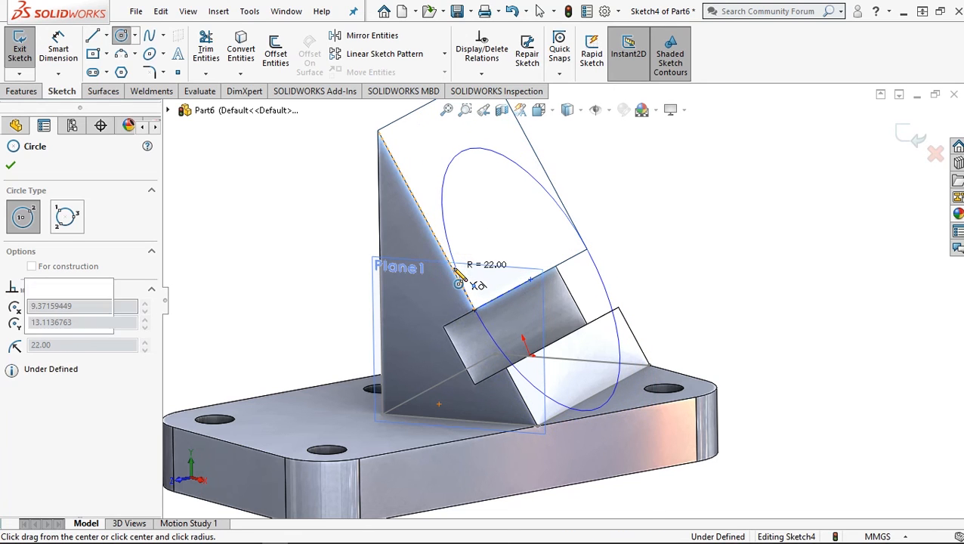
left_click(11, 166)
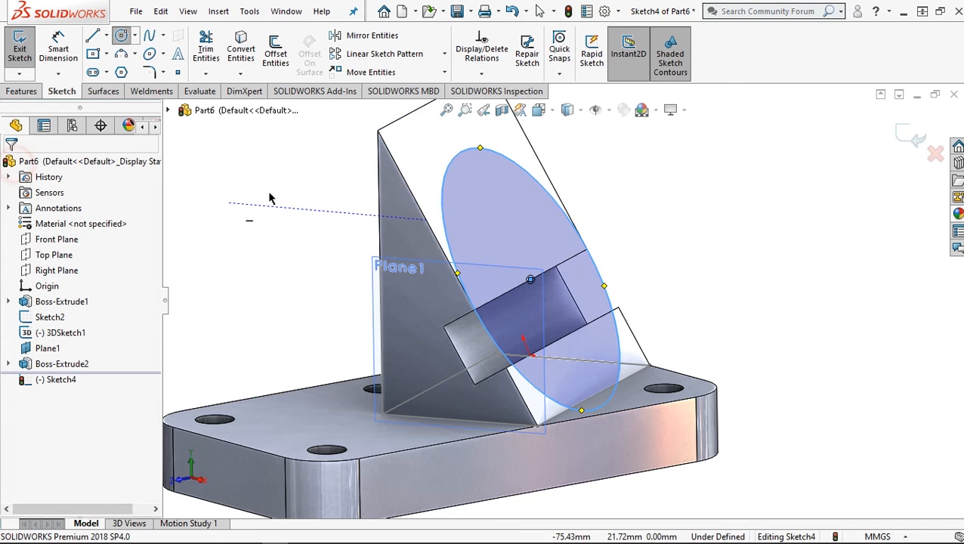
- Convert the upper sloped face's outline into sketch lines, and trim away its lower line and the circle's arc below it
left_click(423, 149)
left_click(241, 49)
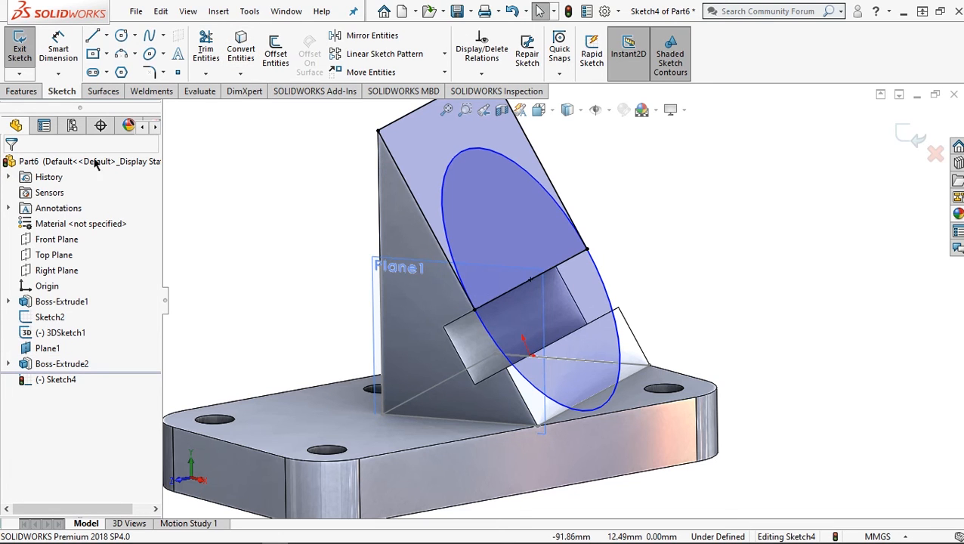
left_click(205, 44)
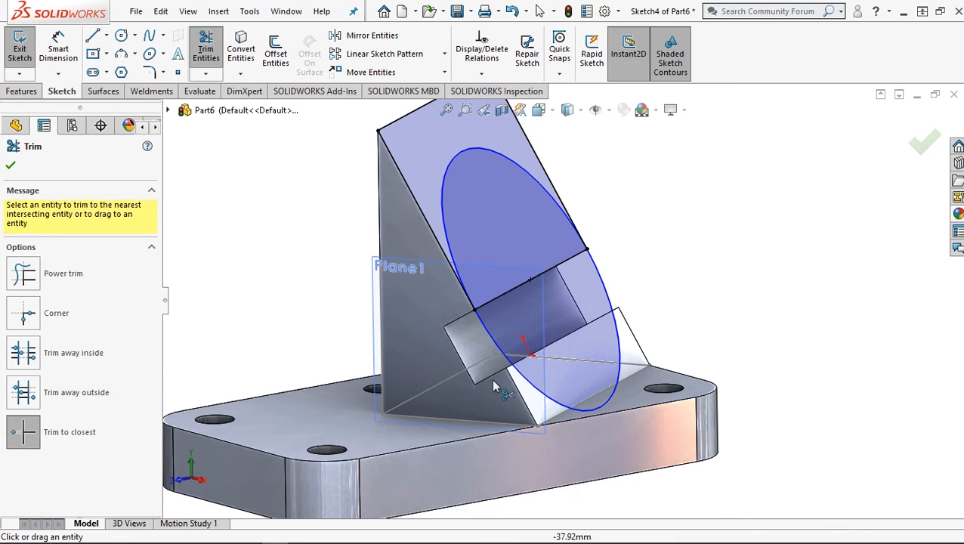
left_click(531, 385)
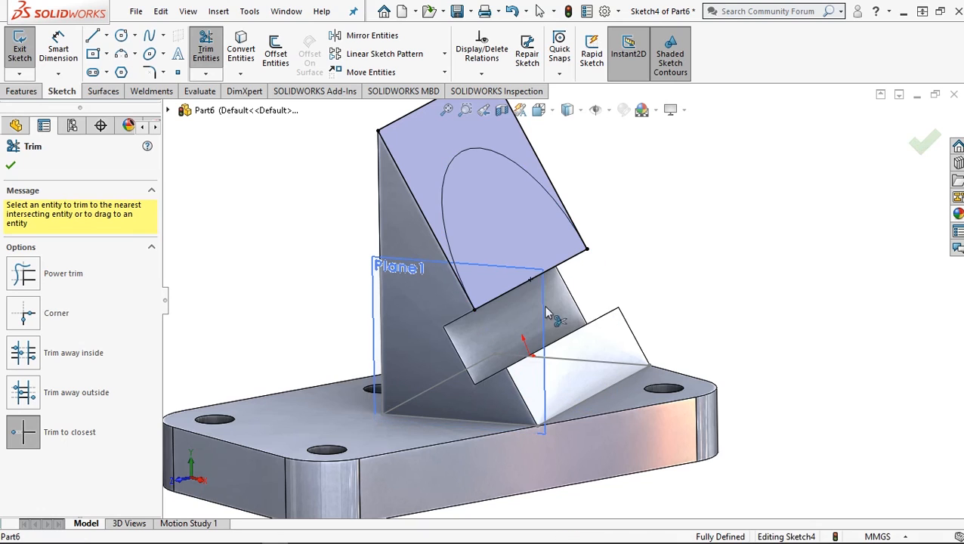
left_click(557, 270)
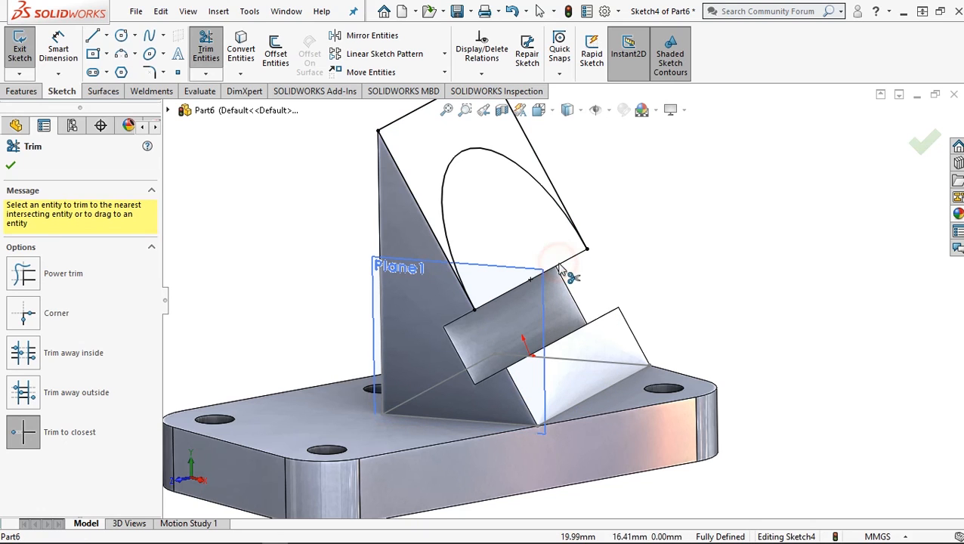
left_click(11, 165)
- Cut away the area outside the arc with an Extruded Cut, Up To Surface, ending at the block's vertical back face
left_click(22, 92)
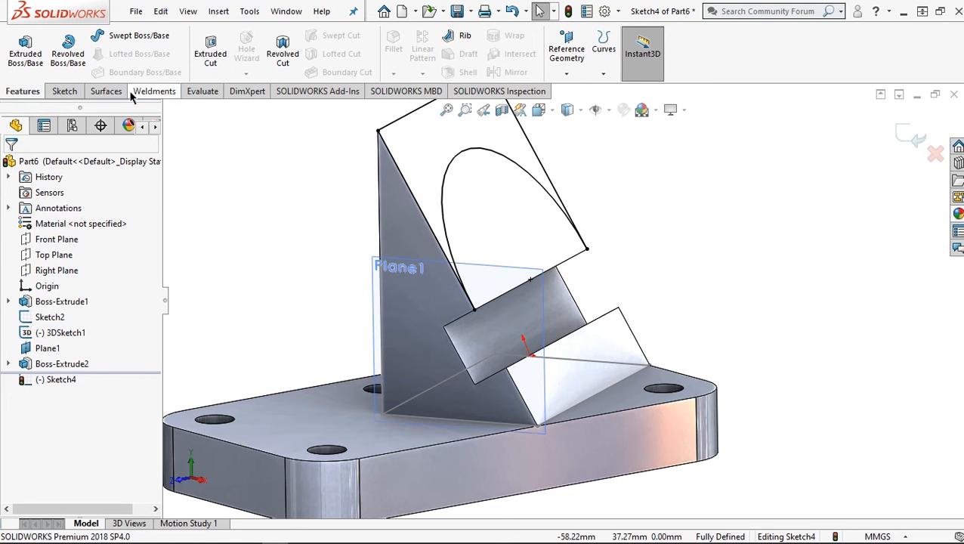
left_click(210, 53)
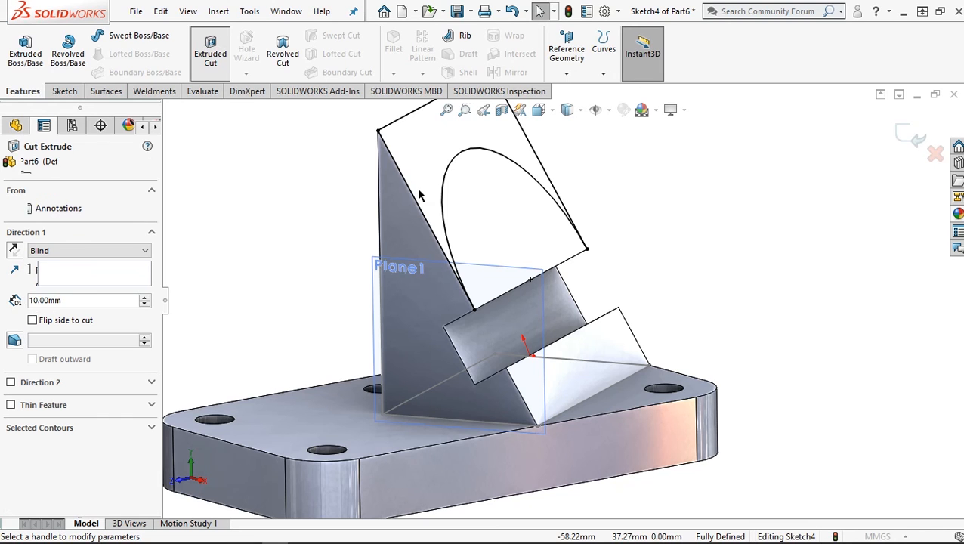
left_click(82, 252)
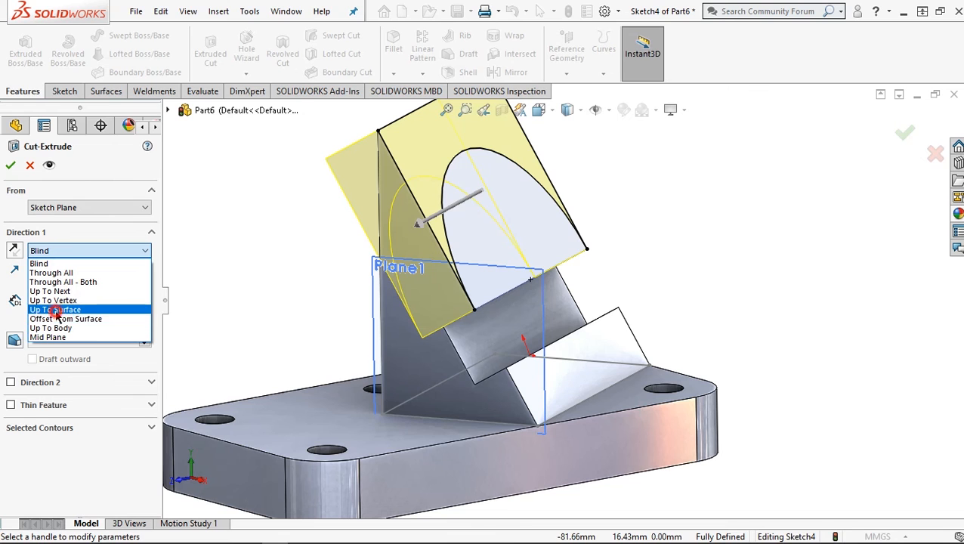
left_click(54, 309)
middle_click_drag(409, 221, 391, 257)
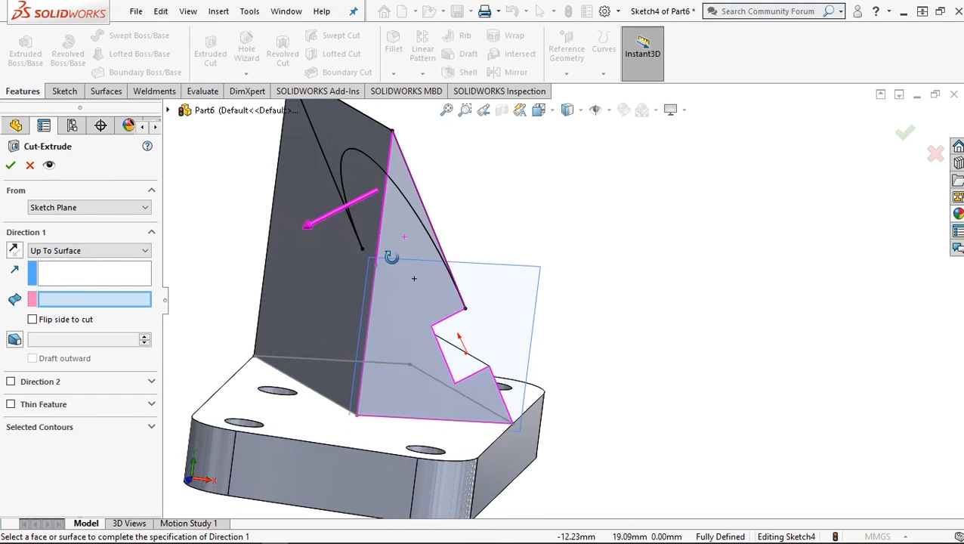
left_click(338, 275)
middle_click_drag(423, 277, 369, 301)
scroll(420, 200, "up", 3)
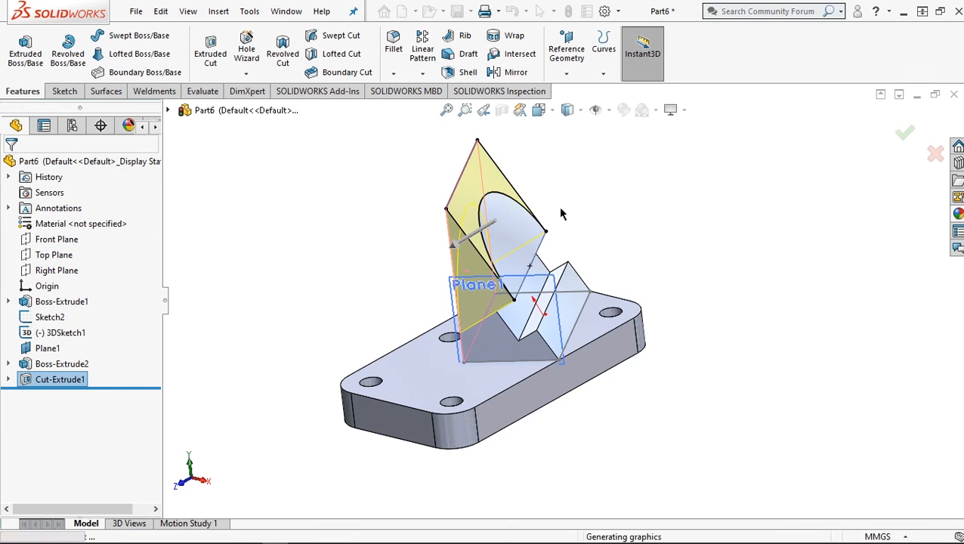
scroll(562, 220, "down", 2)
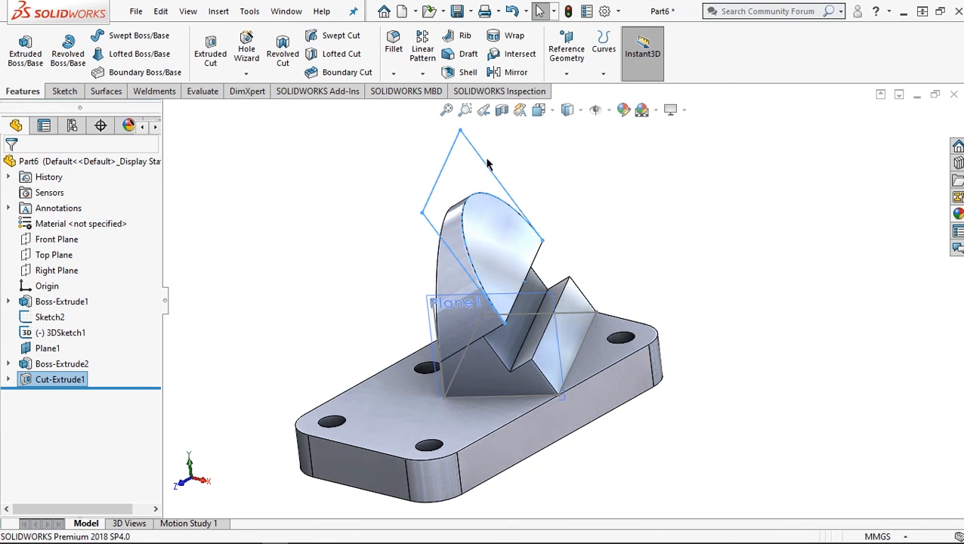
left_click(308, 243)
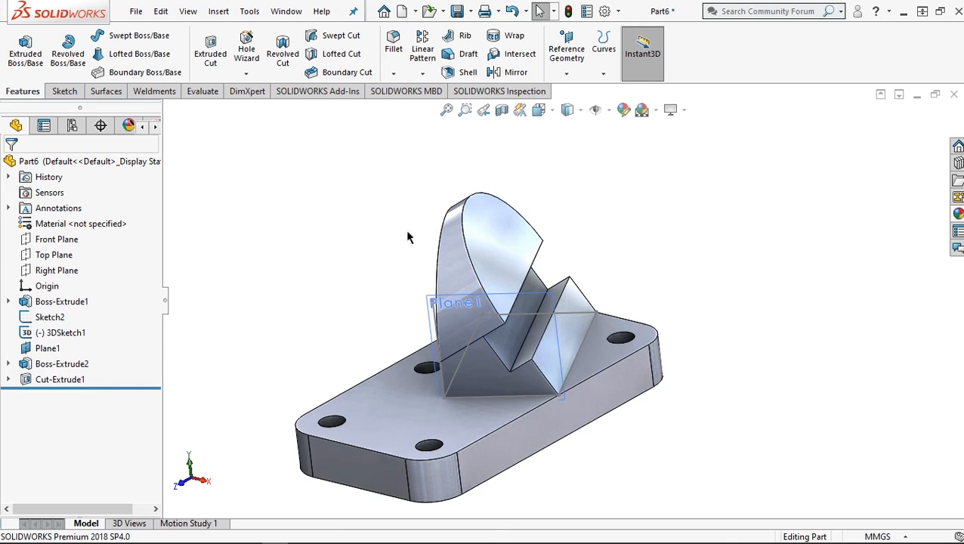
- Hide the reference plane Plane1 at the side of the triangular block
left_click(435, 298)
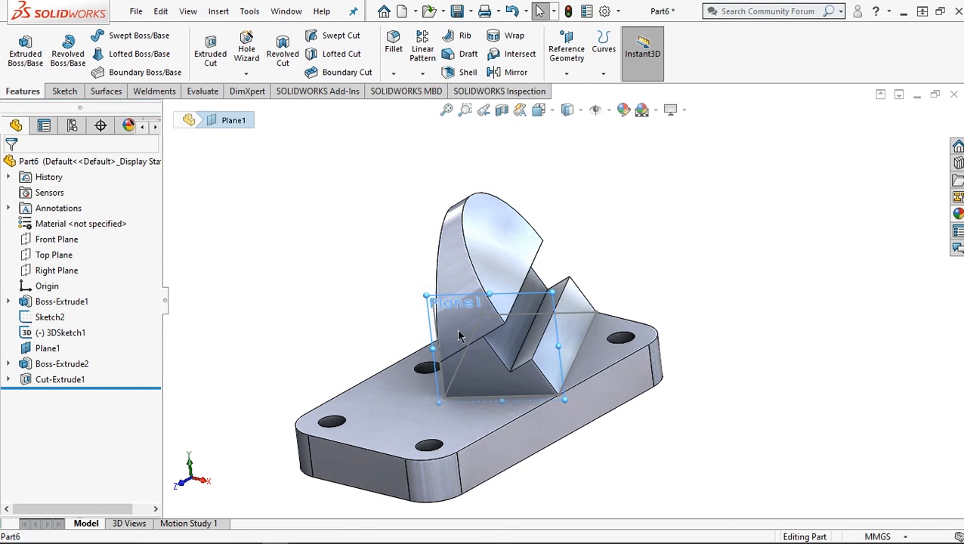
left_click(464, 363, "ctrl")
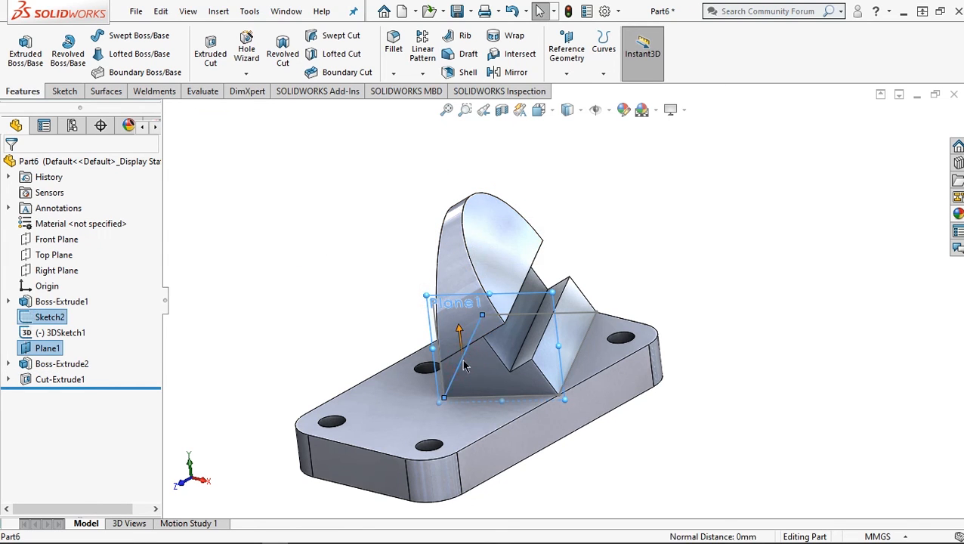
right_click(428, 330)
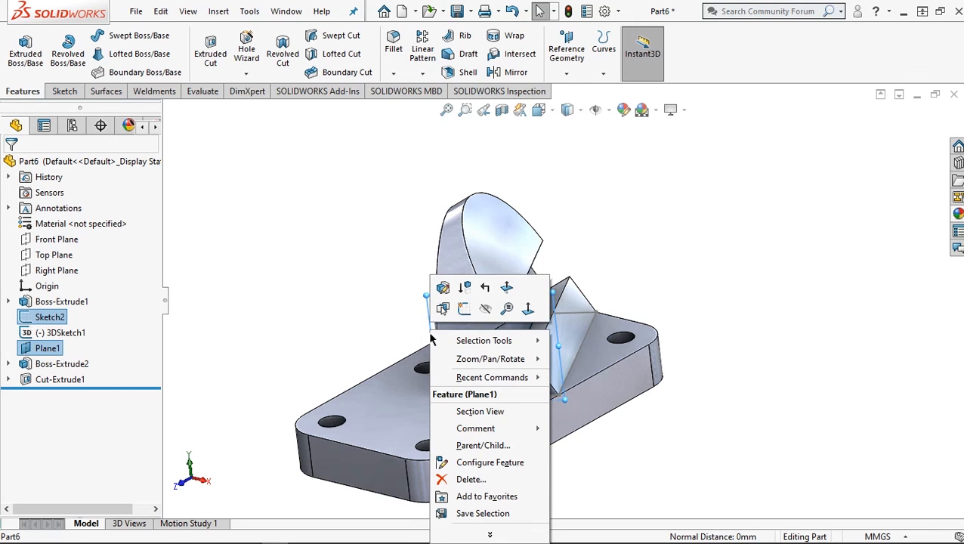
left_click(483, 313)
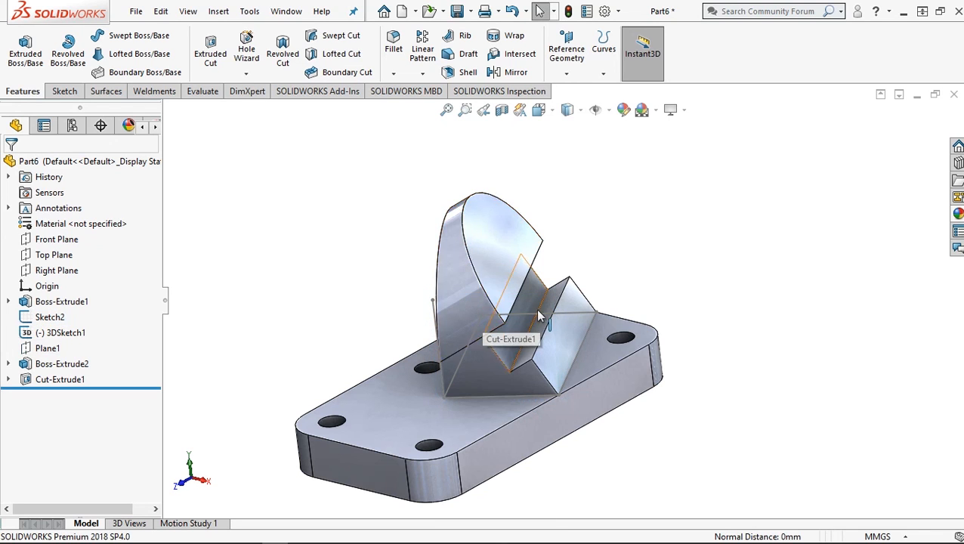
- Hide the remaining layout sketches, Sketch2 and 3DSketch1
left_click(561, 314)
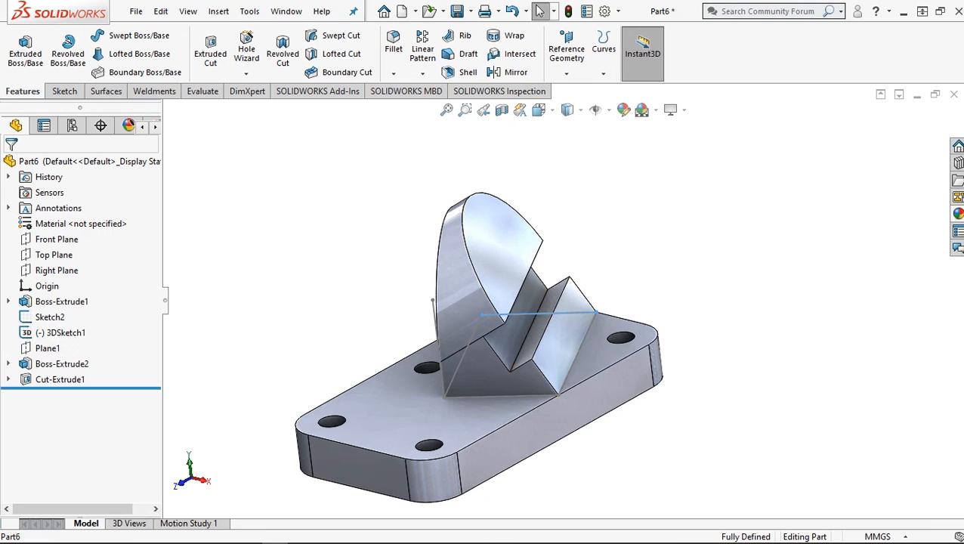
left_click(604, 270)
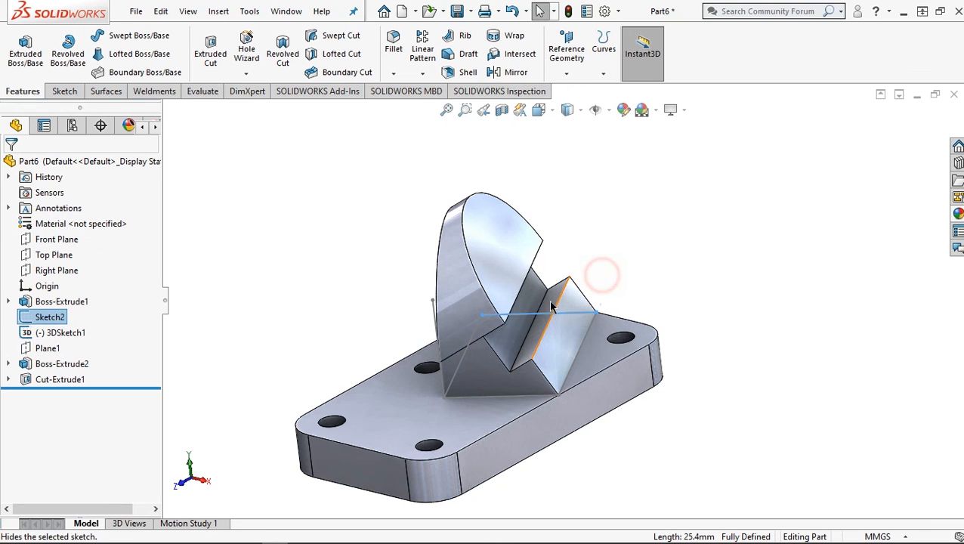
left_click(430, 316)
left_click(497, 274)
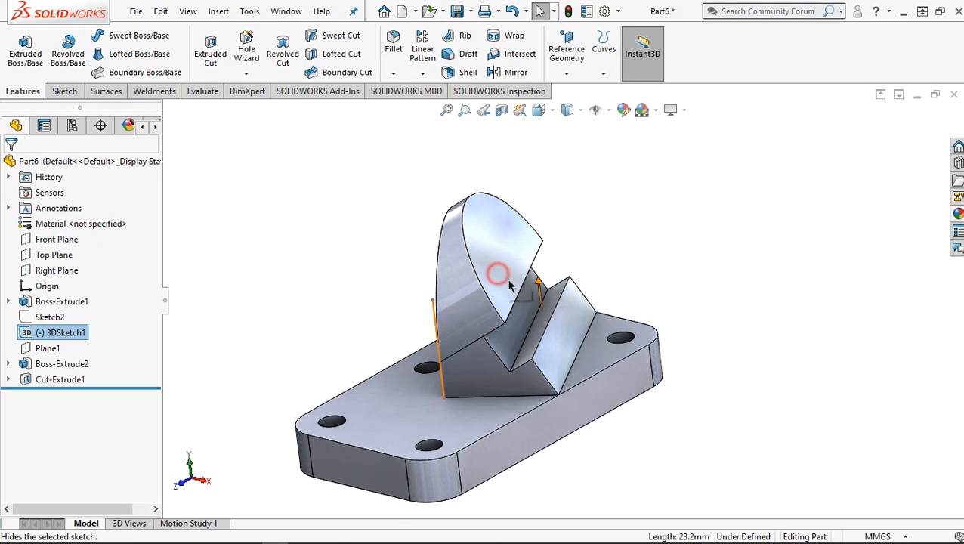
left_click(691, 269)
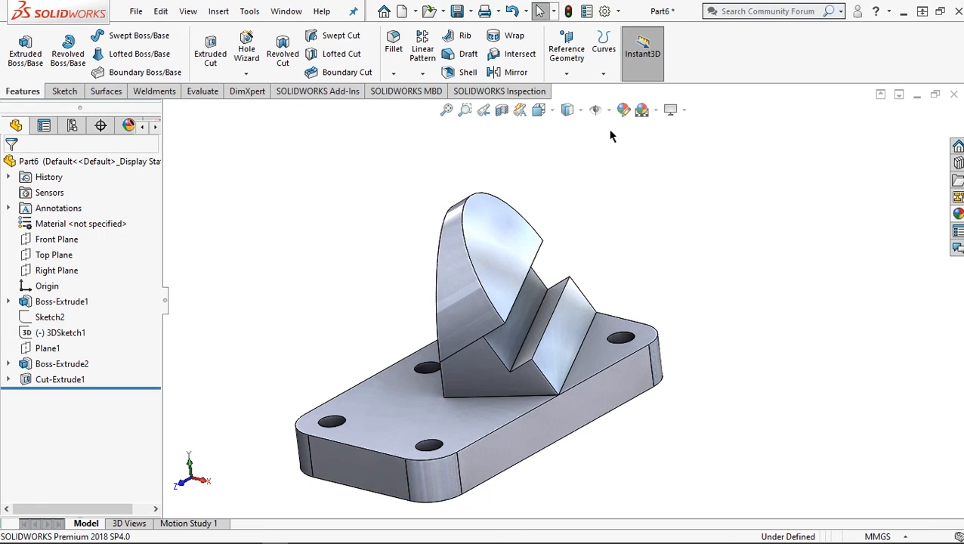
- Apply a dark orange colour from the standard swatches to the whole part
left_click(624, 111)
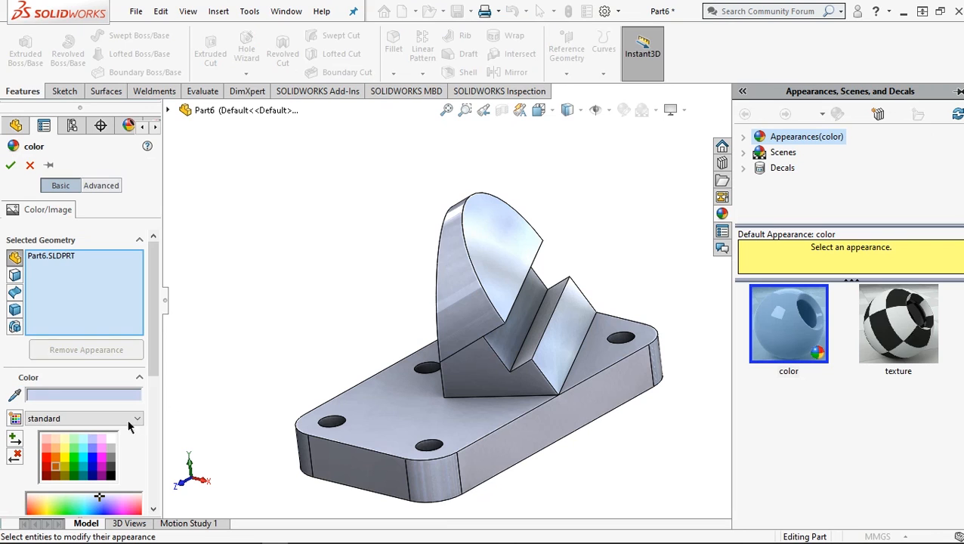
left_click(55, 472)
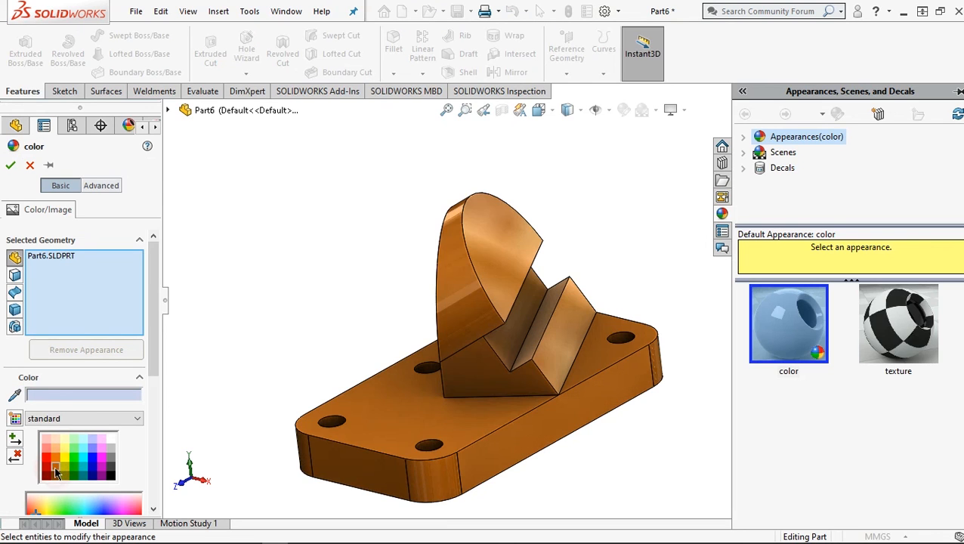
left_click(12, 166)
scroll(597, 313, "down", 2)
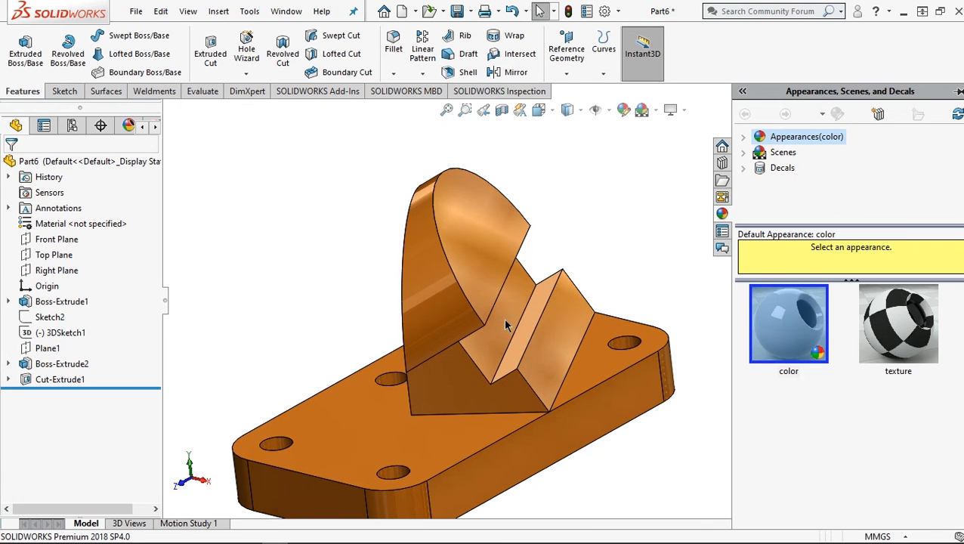
- Apply a light blue-grey colour to the three inner faces of the slot and the four hole faces in the base plate
left_click(540, 344)
middle_click_drag(540, 344, 500, 305)
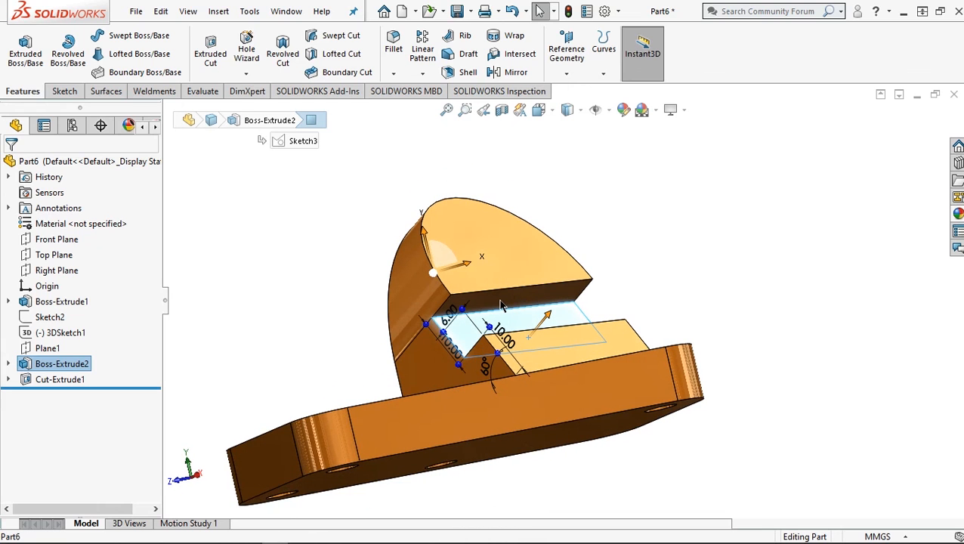
left_click(563, 296, "ctrl")
middle_click_drag(567, 309, 612, 376)
scroll(520, 346, "up", 3)
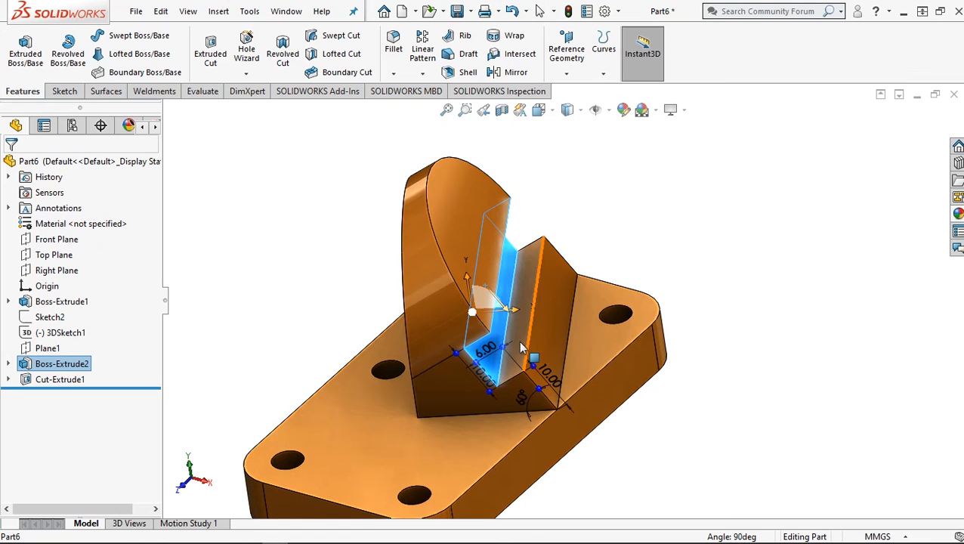
scroll(624, 400, "up", 2)
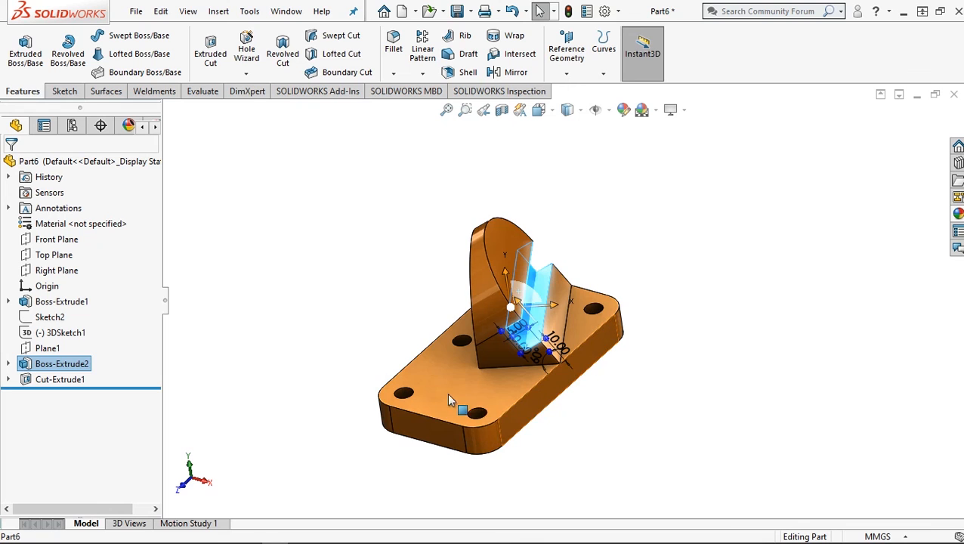
scroll(447, 400, "down", 3)
scroll(446, 394, "down", 2)
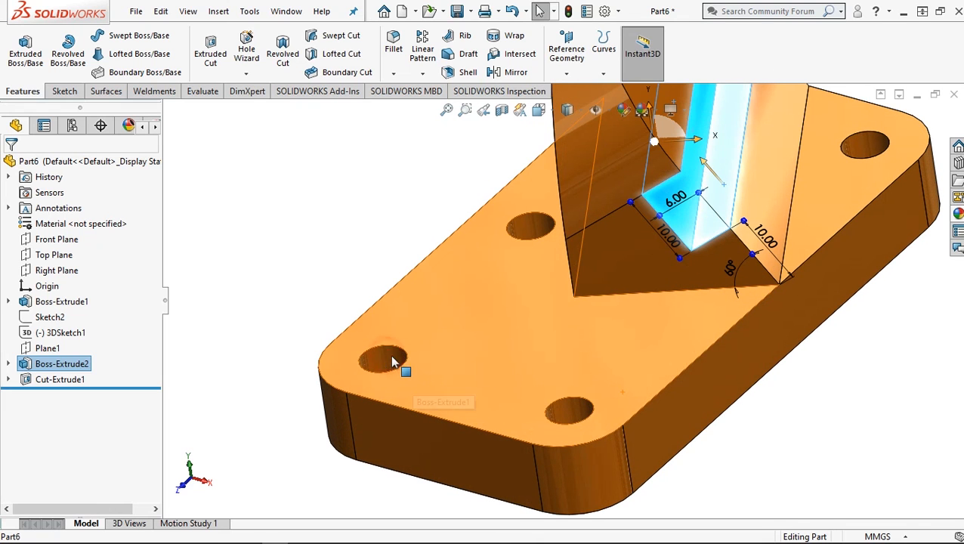
left_click(574, 409, "ctrl")
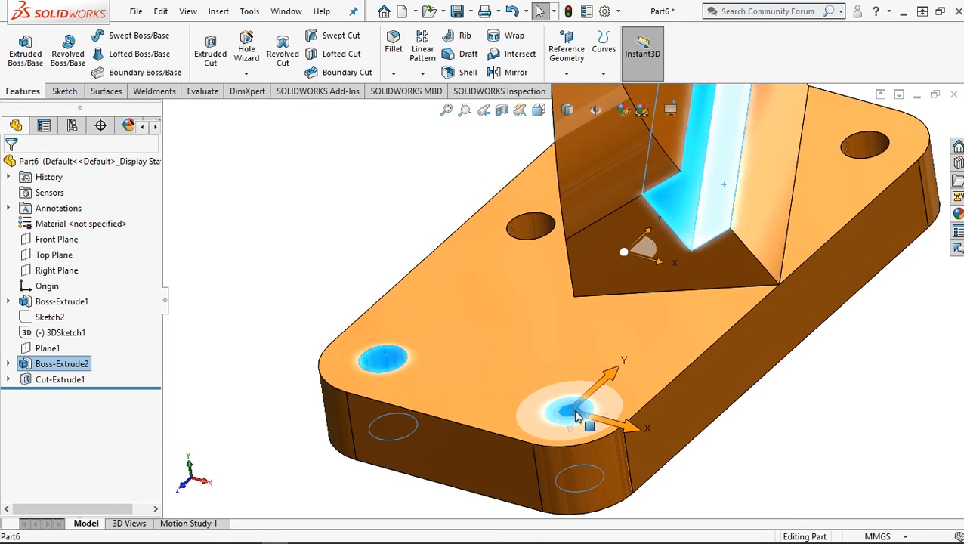
left_click(530, 229, "ctrl")
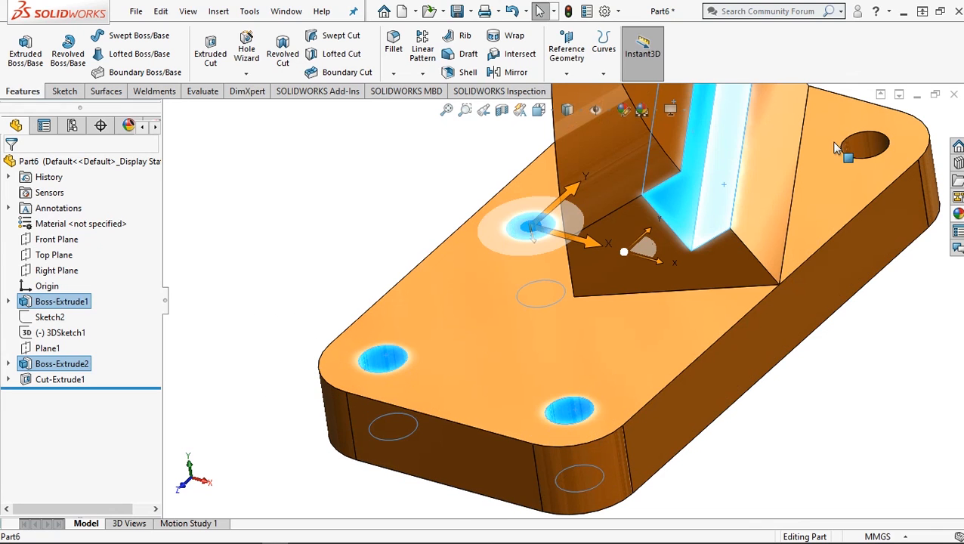
left_click(864, 146, "ctrl")
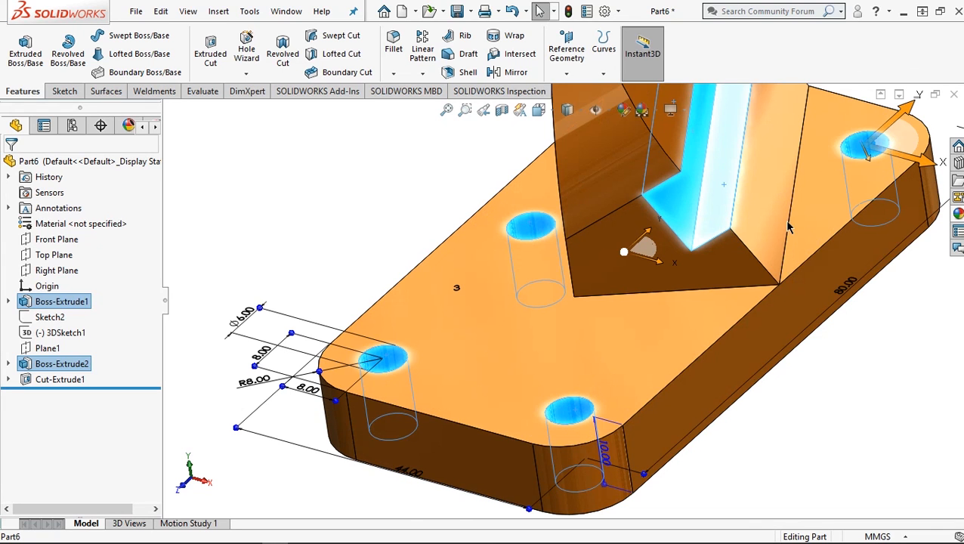
scroll(728, 259, "up", 5)
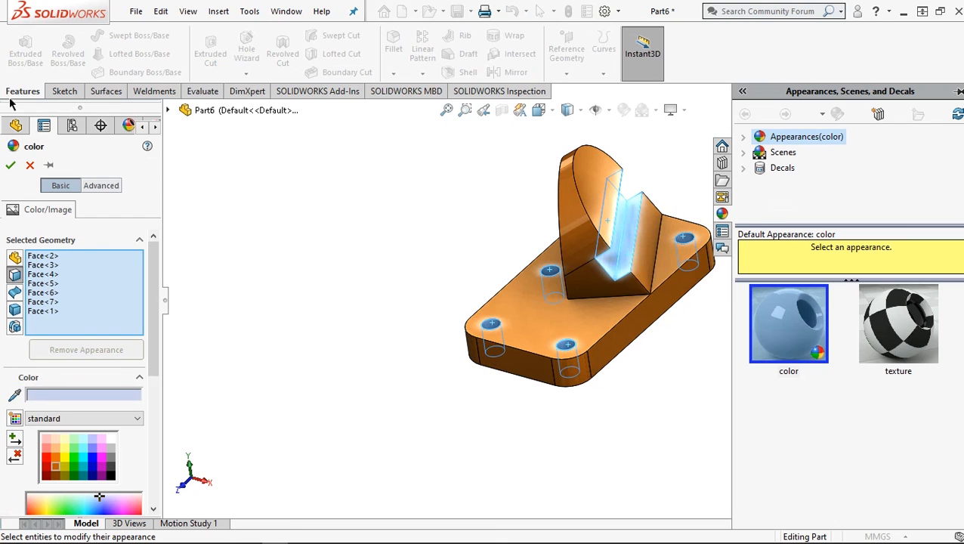
left_click(11, 166)
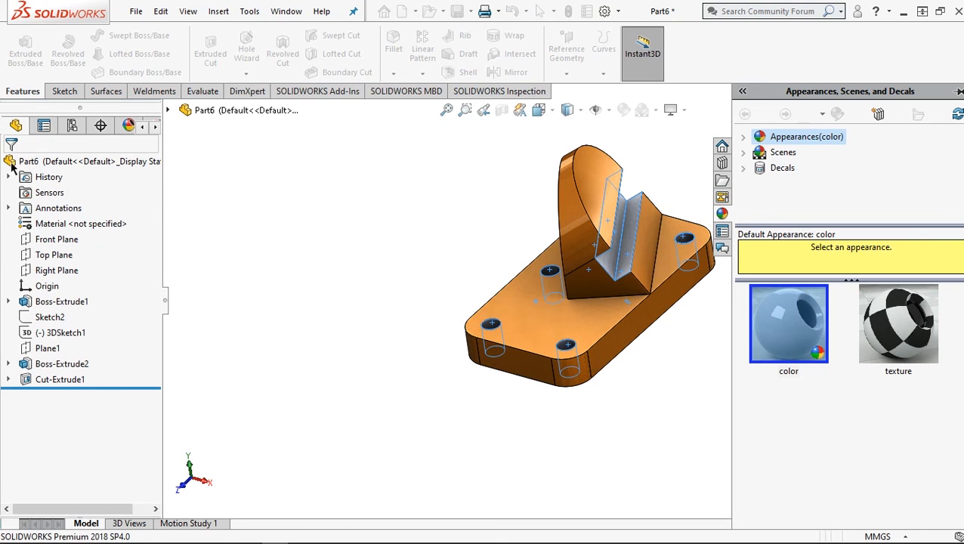
left_click(322, 301)
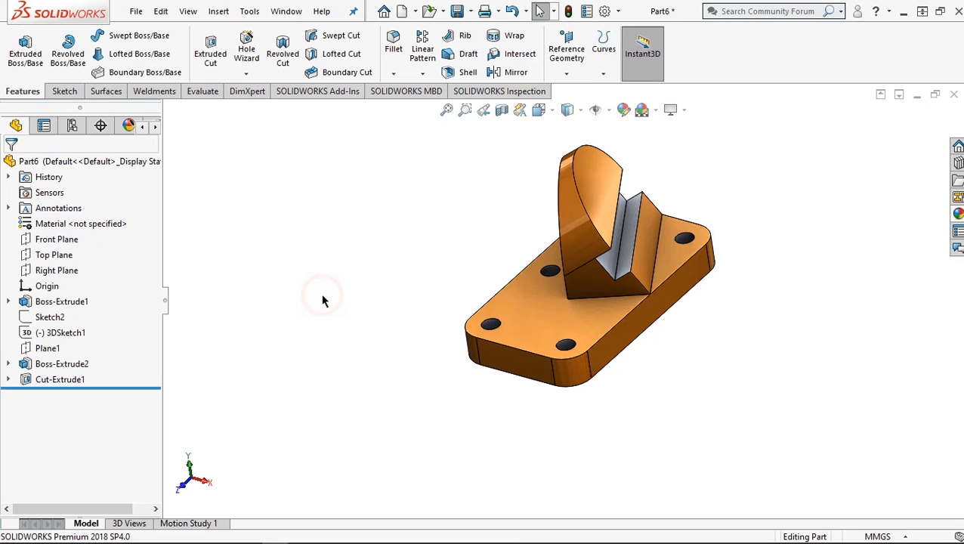
- Inspect the coloured part from the slotted side and return to the isometric view
key("ctrl+7")
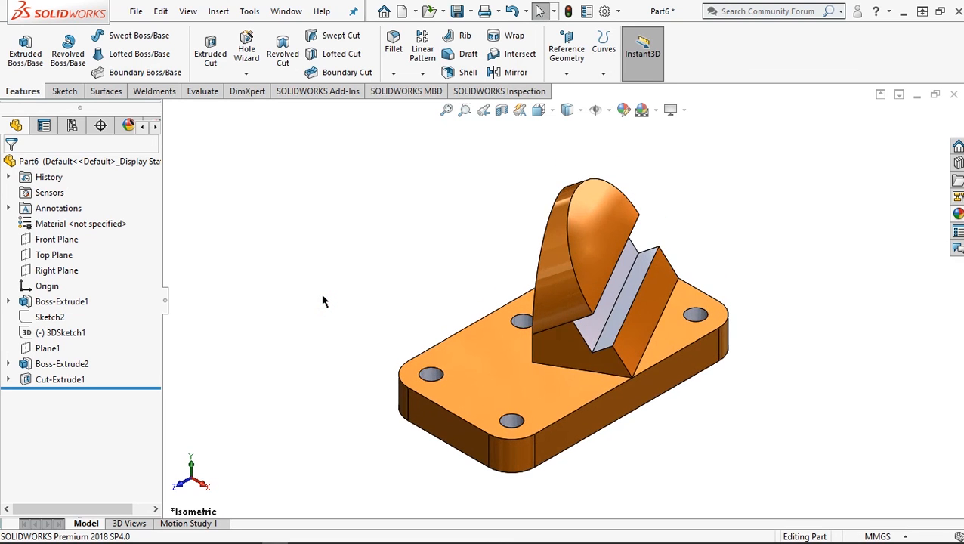
middle_click_drag(850, 408, 377, 466)
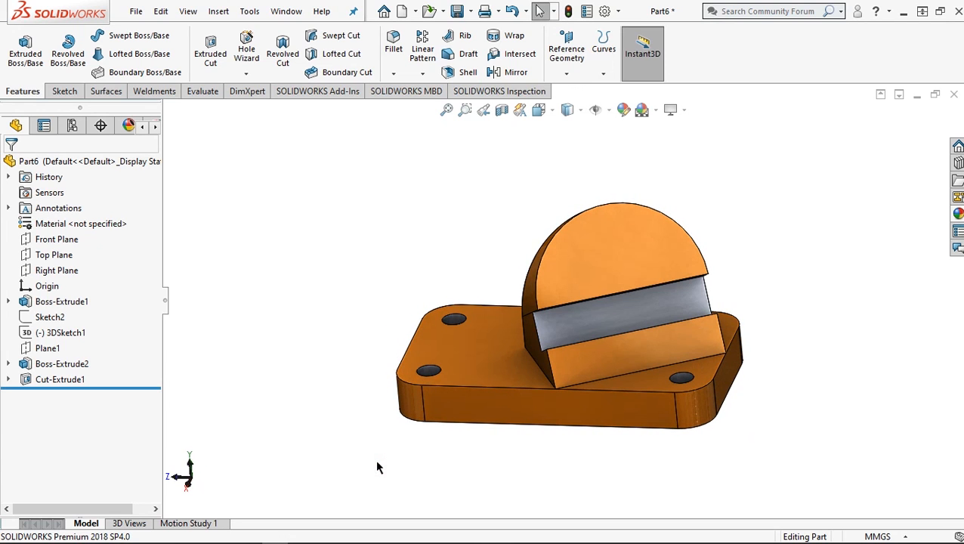
key("ctrl+7")
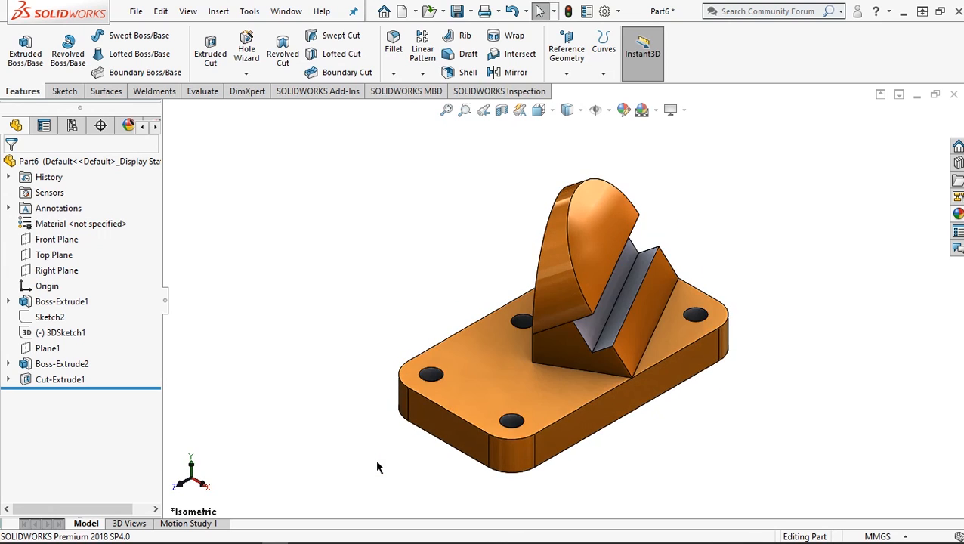